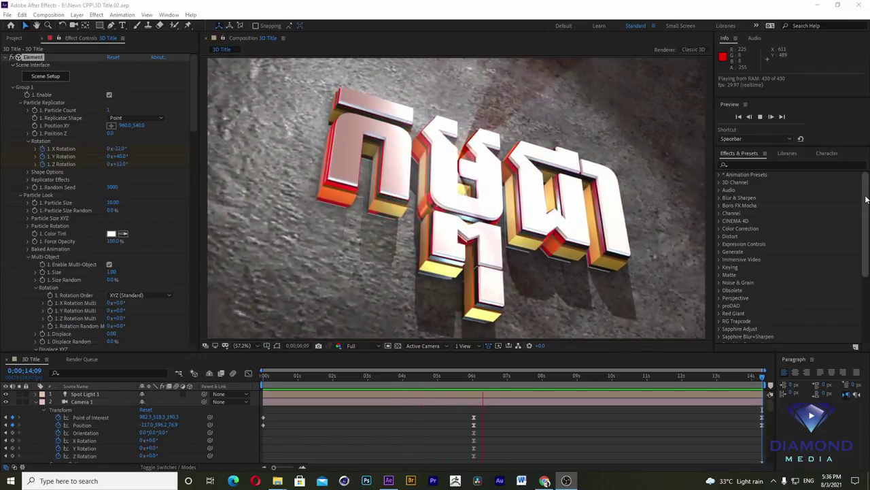
Step: Preview the finished gold-and-white Khmer title, browsing the Video Copilot effects, and stop at 6;01
scroll(858, 288, down, 5)
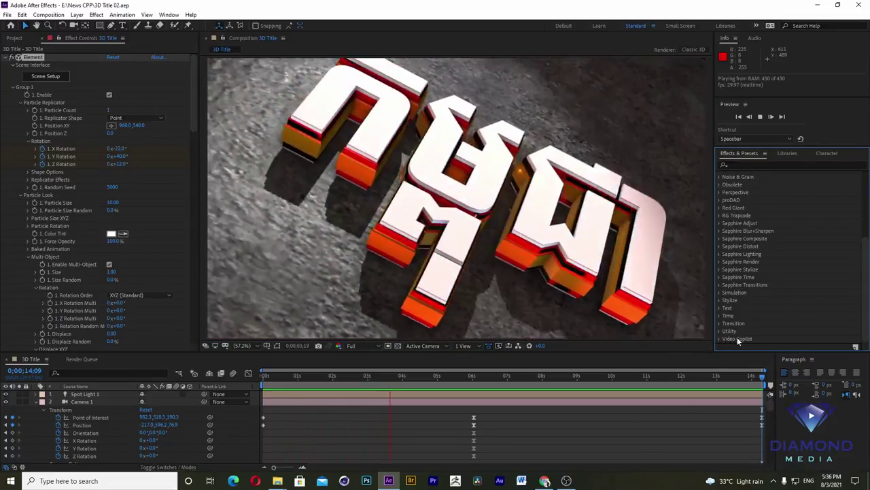
click(719, 338)
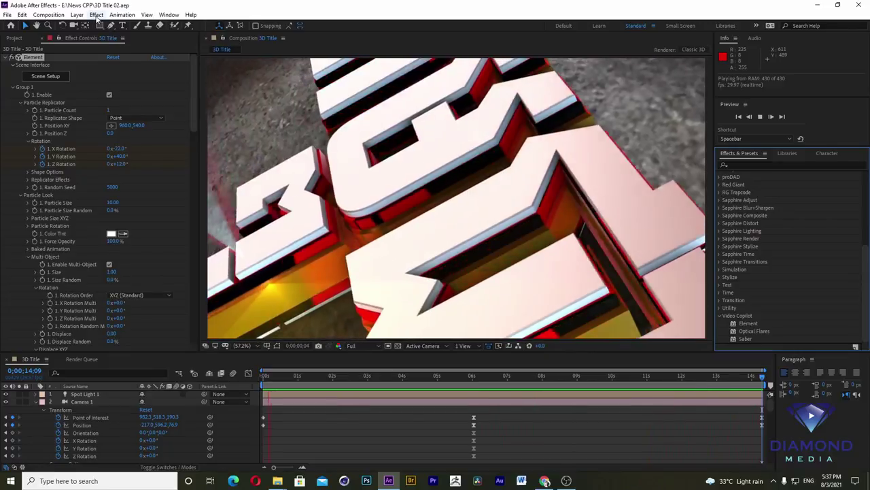
click(95, 14)
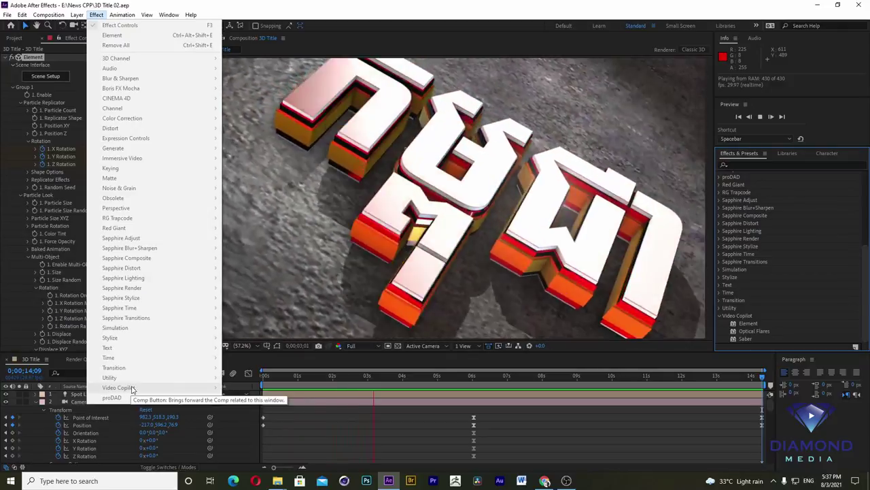
click(503, 4)
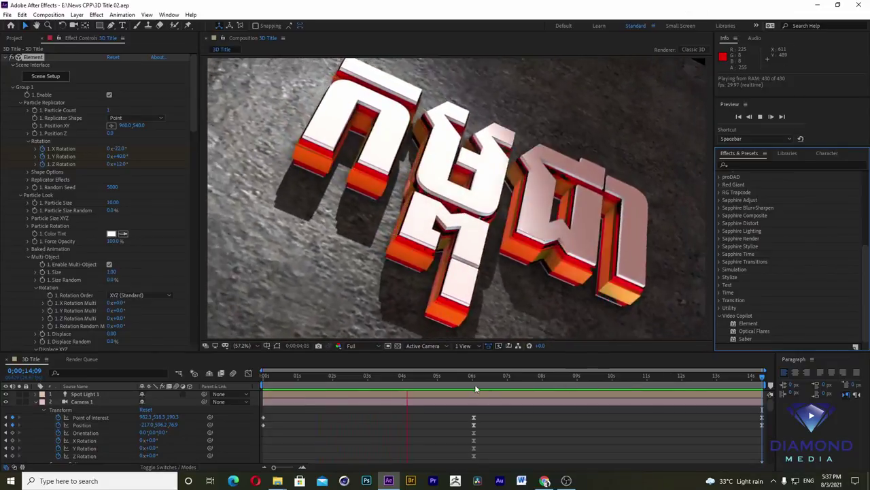
click(473, 382)
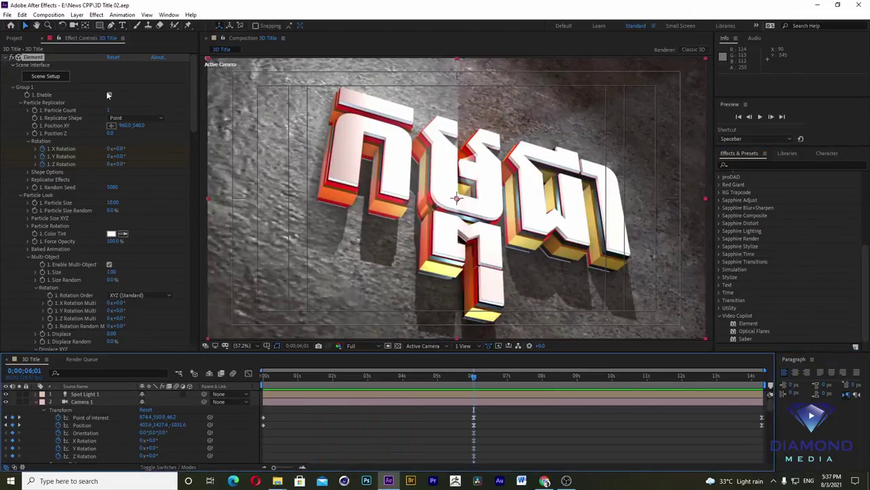
Step: Start a new empty project
click(7, 14)
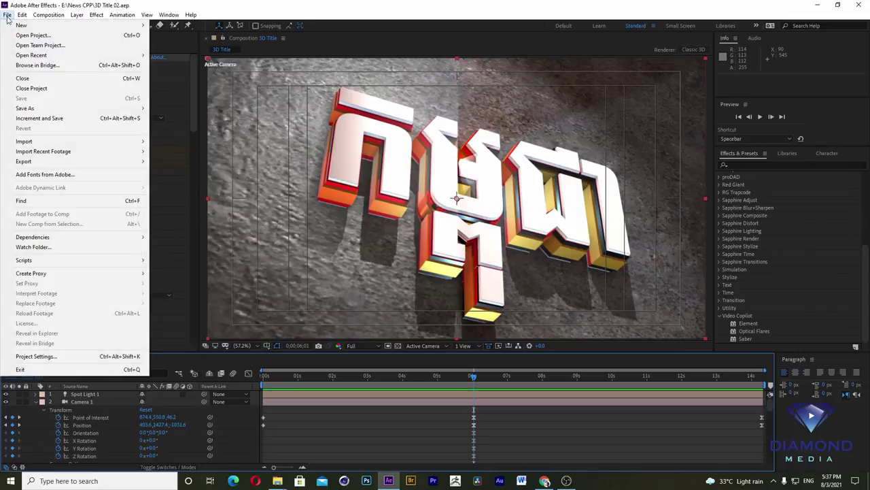
mouse_move(16, 25)
click(258, 25)
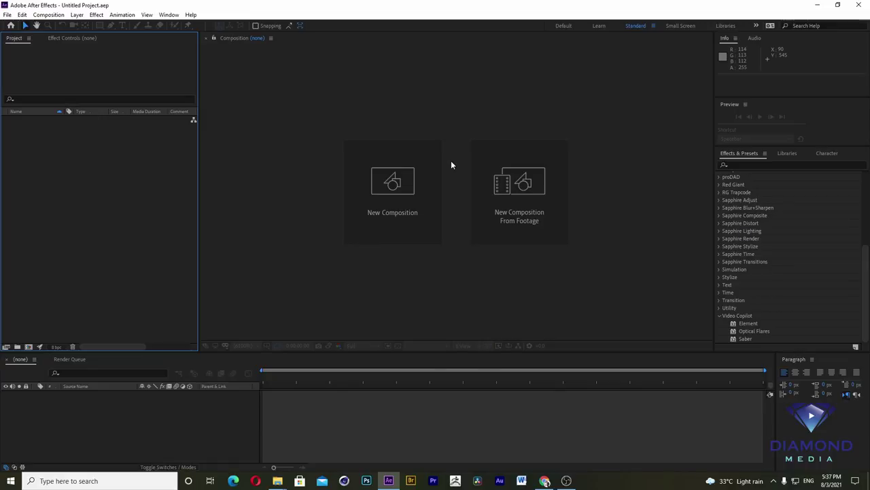
Step: Create a composition named 3D Title using the HDTV 1080 25 preset, 0:00:15:00 long
click(51, 14)
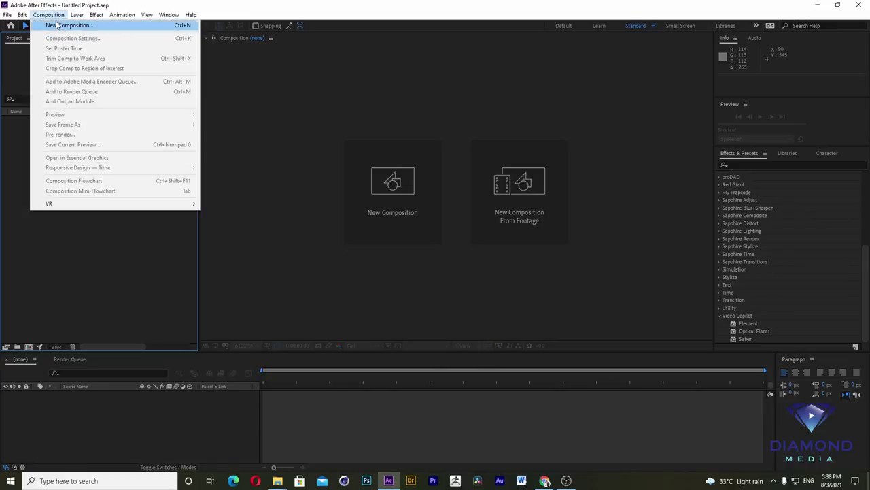
click(59, 24)
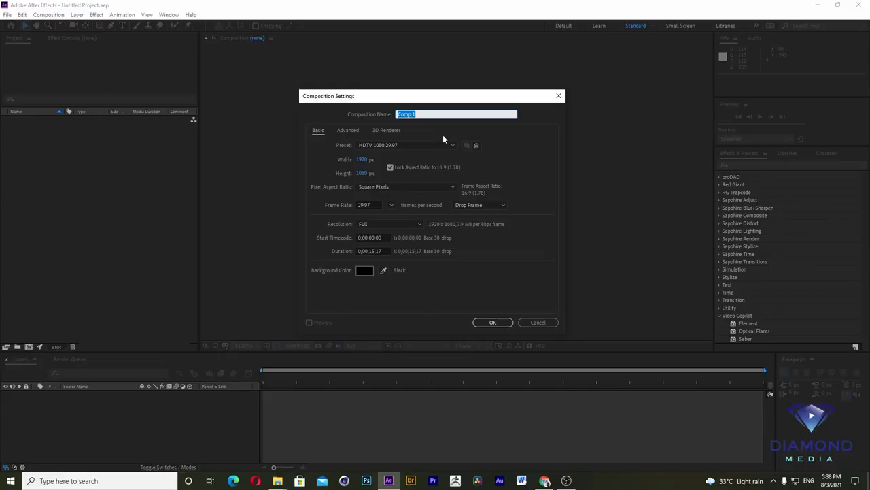
text(3D Title)
click(408, 145)
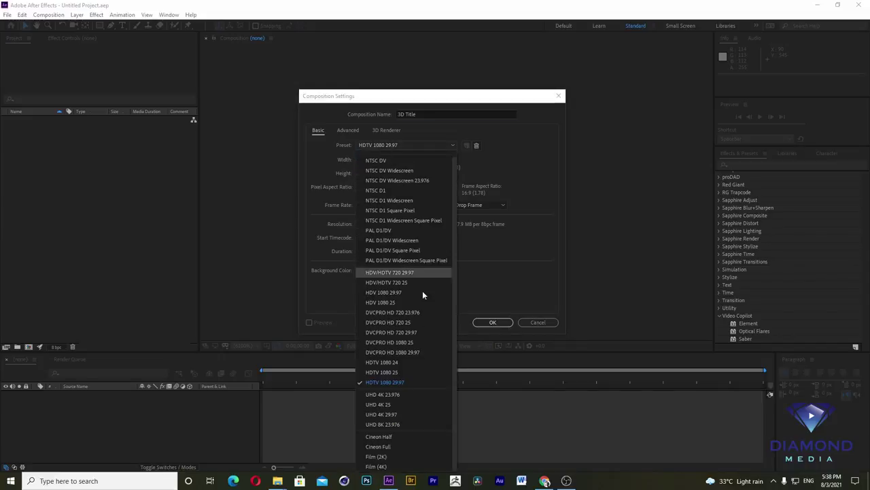
click(388, 372)
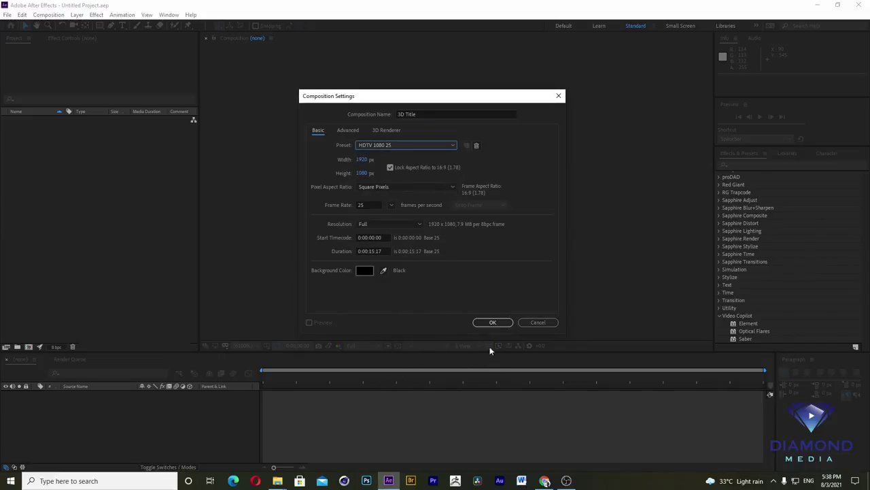
click(376, 251)
key(BackSpace)
key(BackSpace)
text(0)
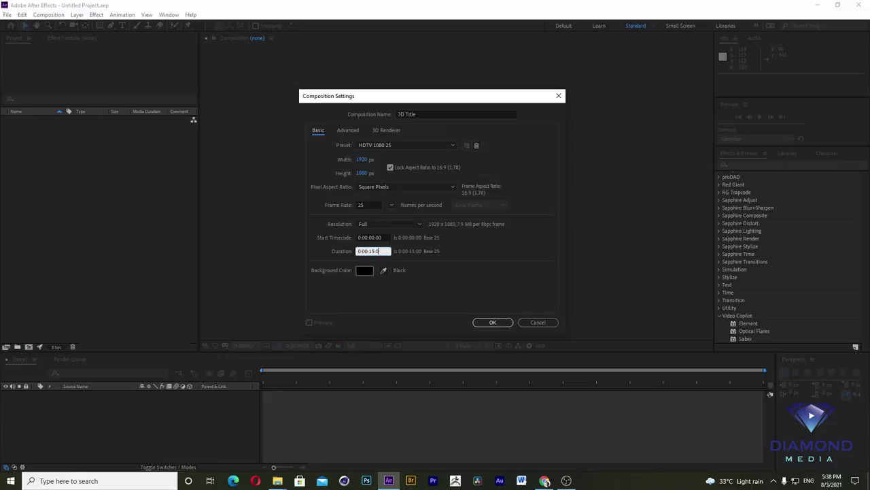
click(436, 272)
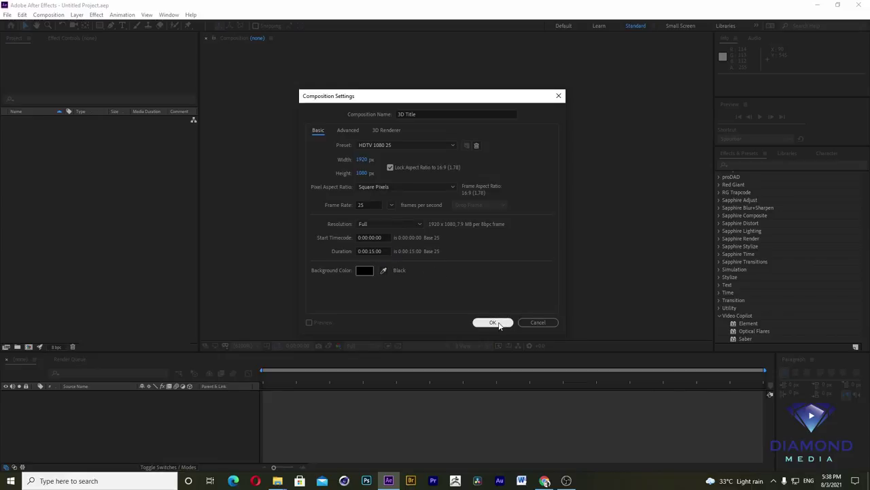
click(494, 323)
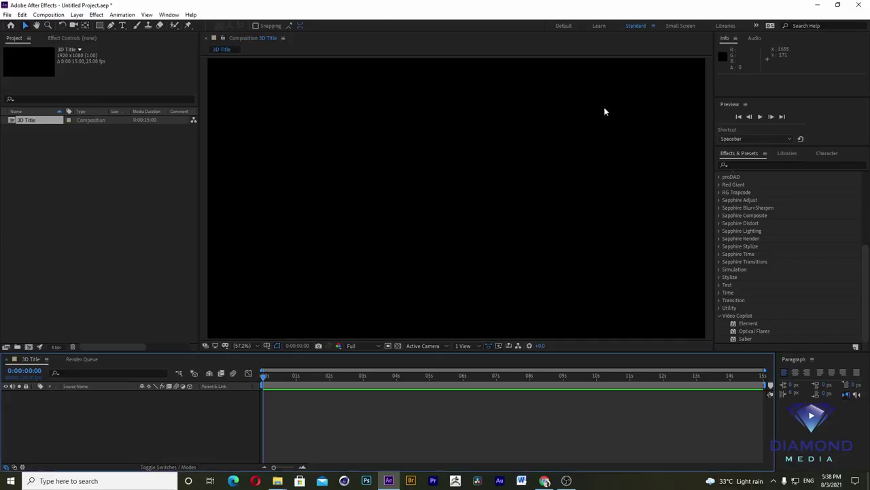
Step: Zoom the Composition viewer out to 50% to show the whole black frame
key(comma)
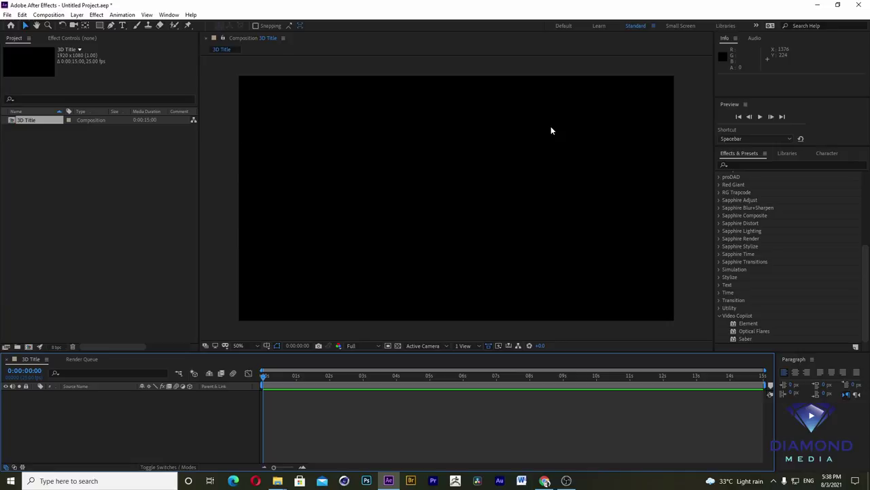
Step: In Type preferences, switch the text engine to South Asian and Middle Eastern and confirm
click(22, 15)
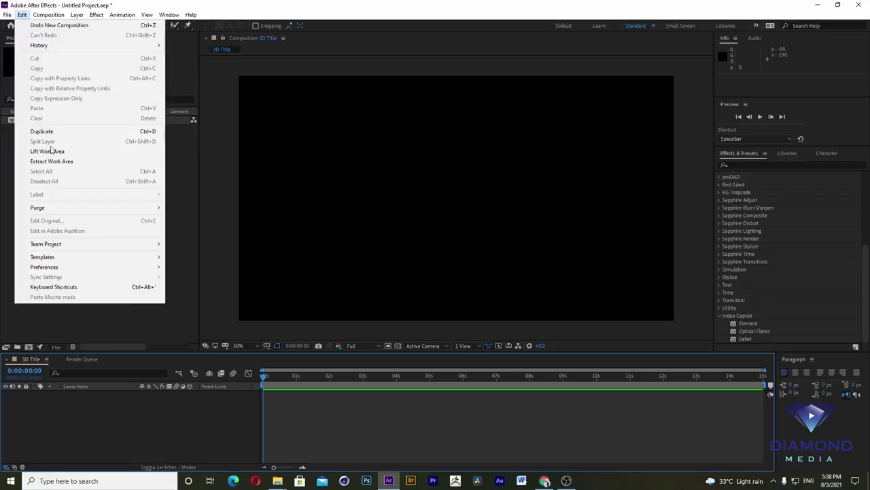
mouse_move(58, 267)
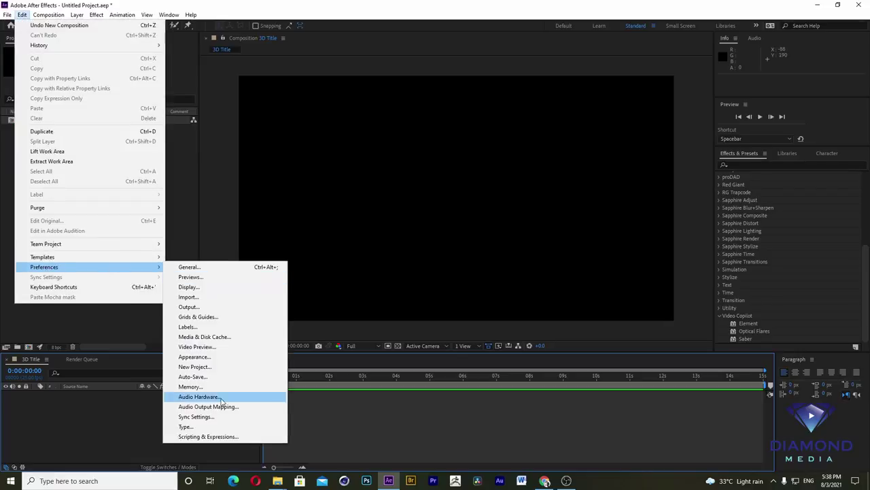
click(197, 427)
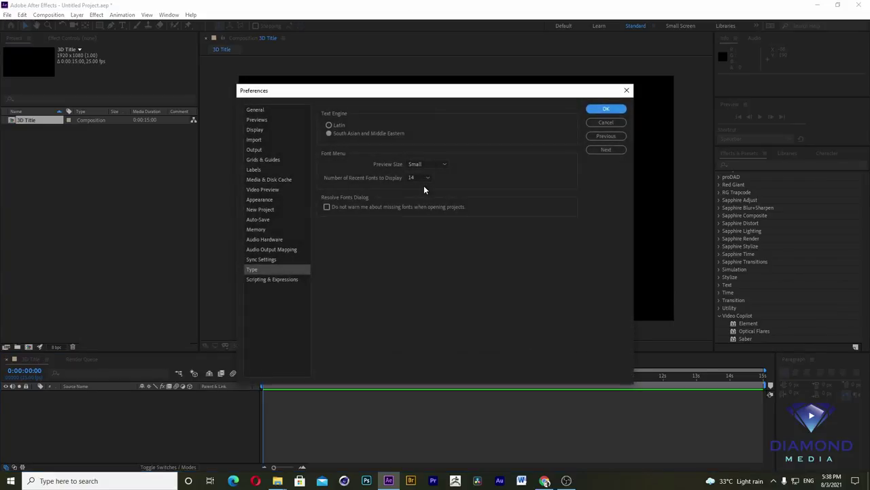
click(338, 128)
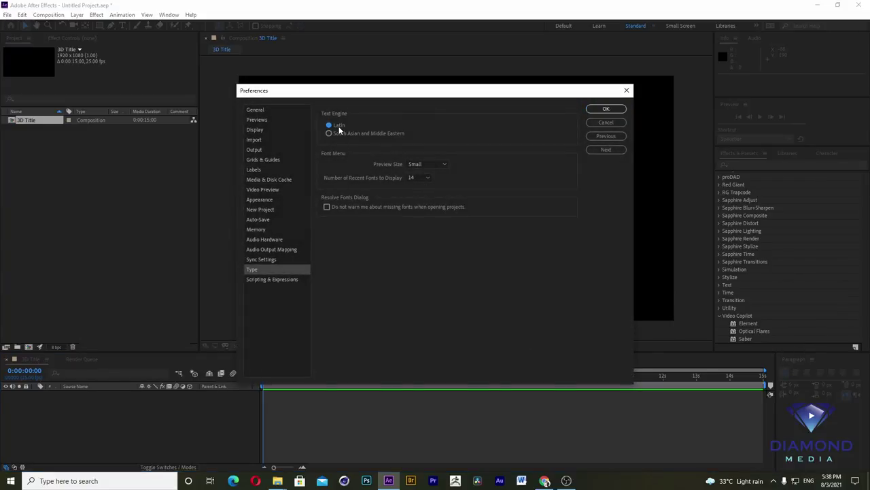
click(379, 133)
click(604, 110)
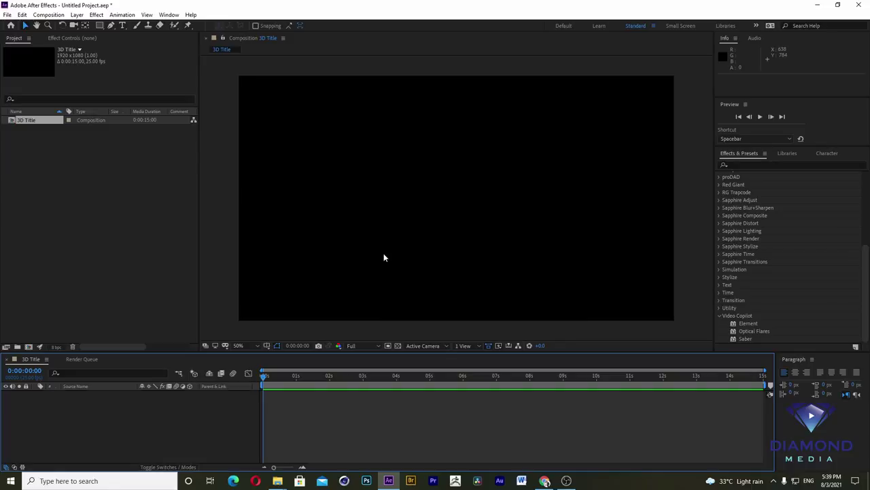
Step: Show title/action-safe guides, then type the Khmer word កម្ពុជា as a text layer and select it
click(268, 346)
click(284, 357)
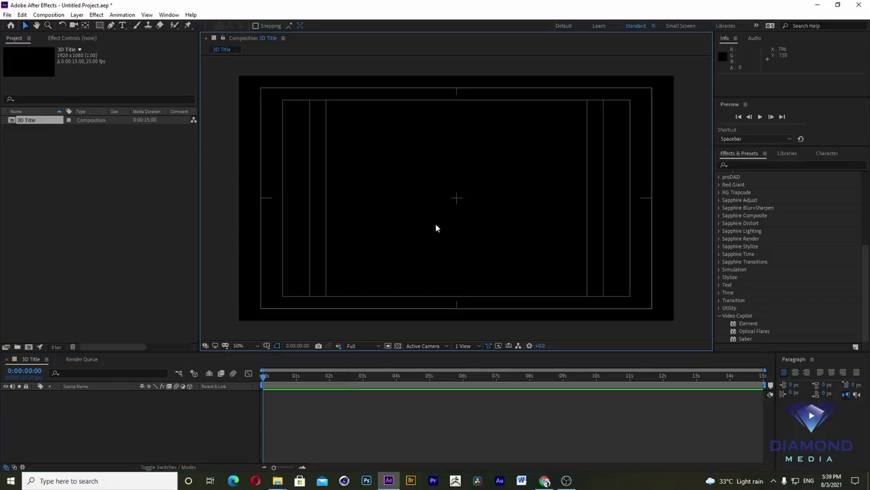
click(123, 26)
click(404, 191)
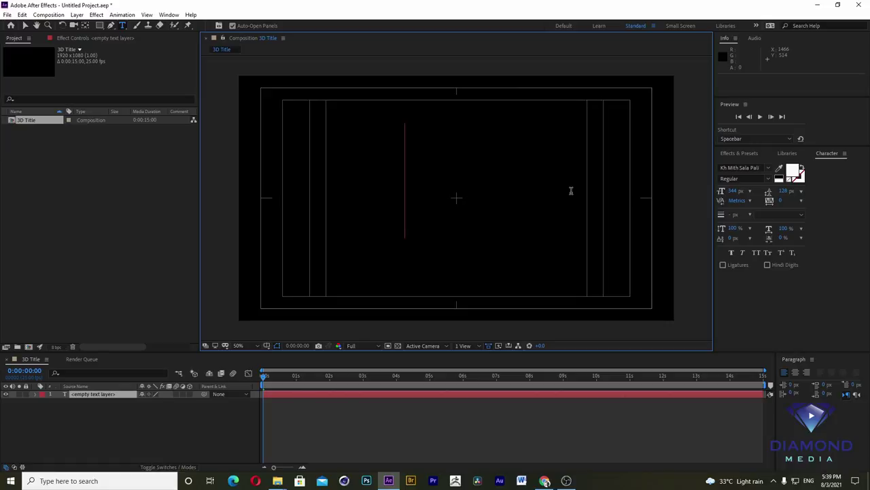
text(k)
key(BackSpace)
click(813, 480)
key(Escape)
text(ម)
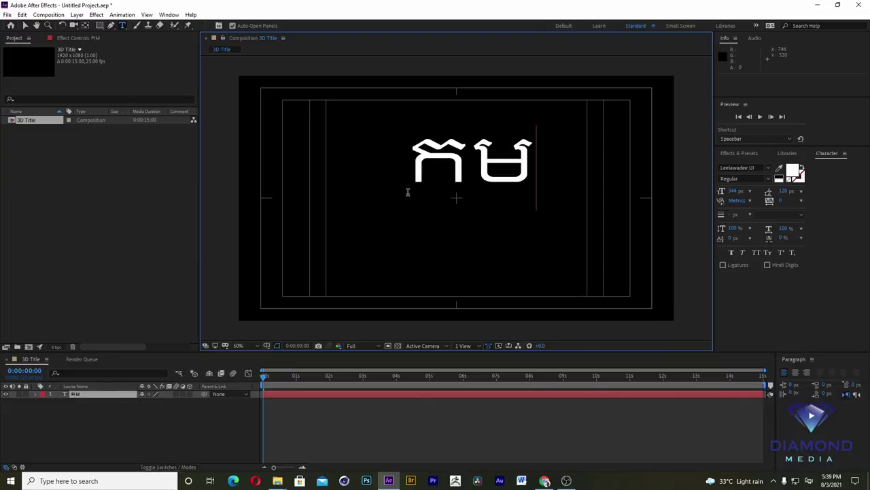
text(្ពុជ)
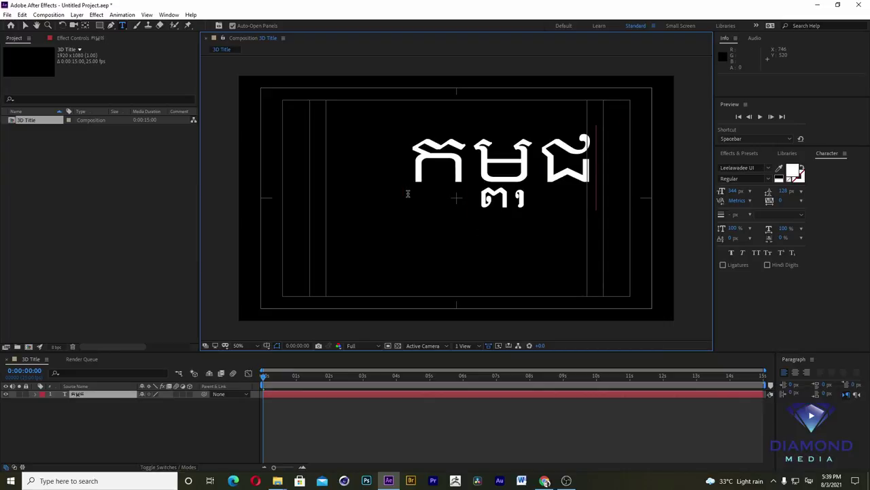
text(ា)
drag(408, 194, 653, 188)
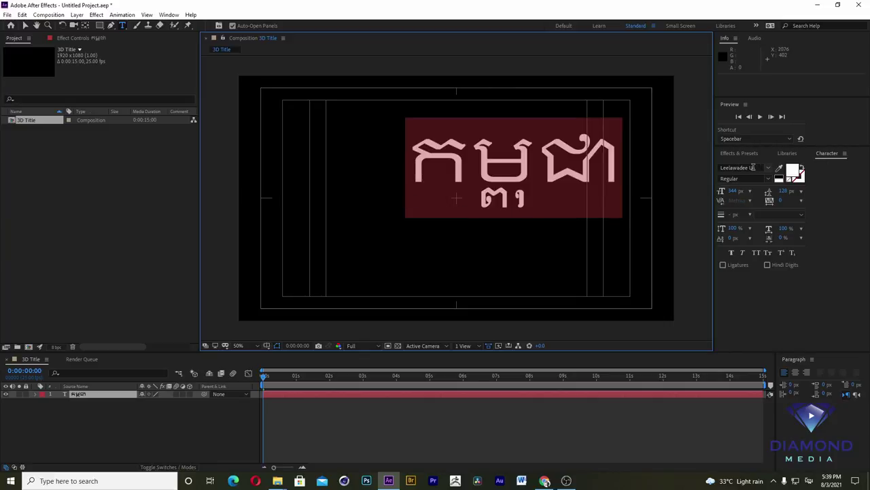
Step: Apply the Khmer Moul font to the title from the Character panel font list
click(756, 167)
scroll(728, 233, up, 10)
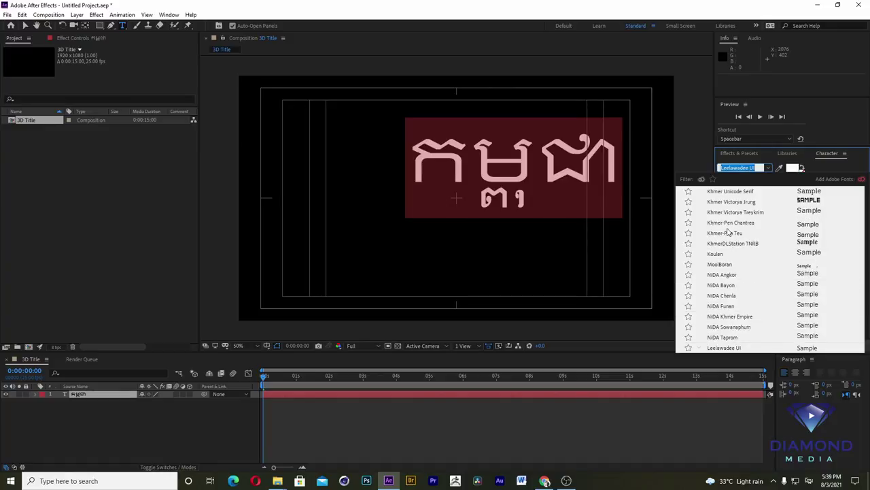
scroll(728, 232, up, 5)
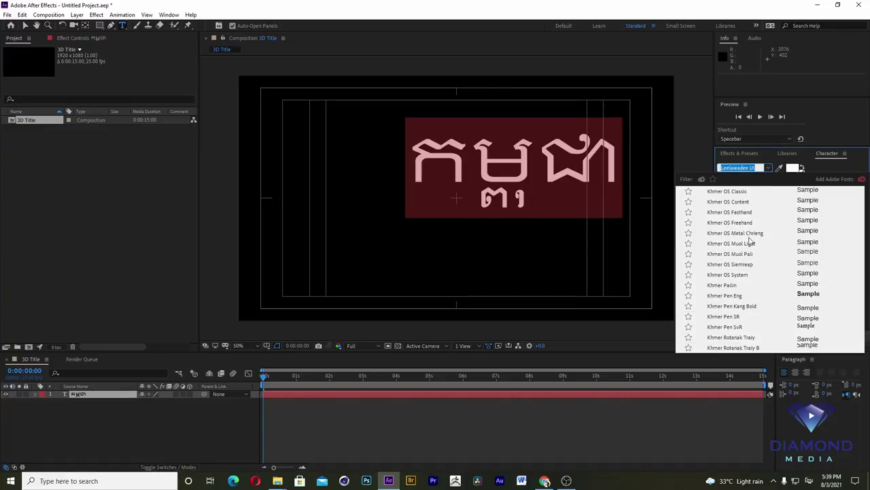
scroll(741, 235, up, 5)
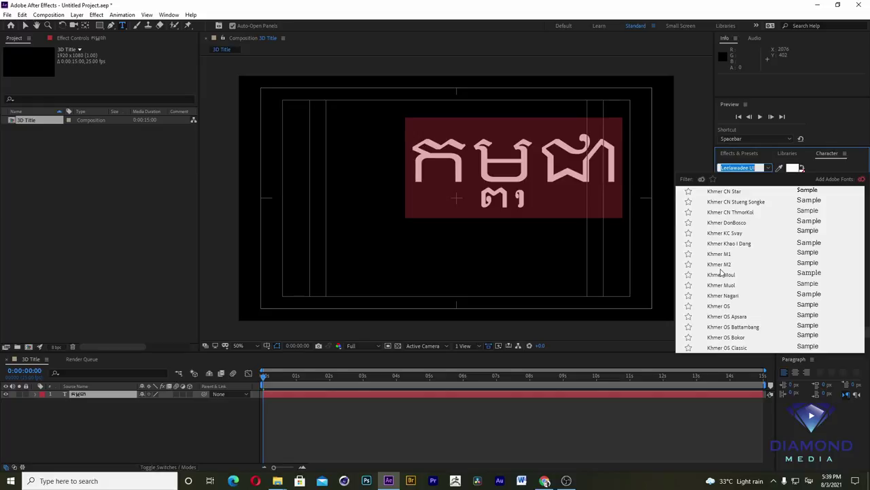
click(722, 275)
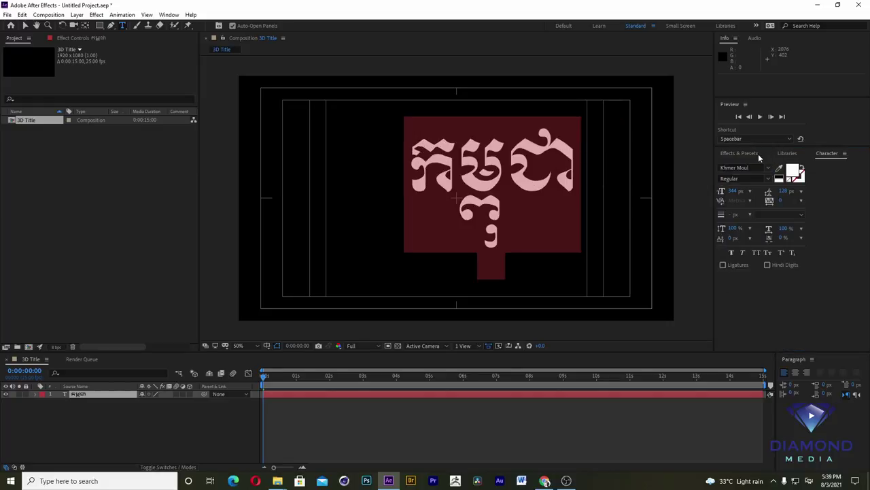
Step: Preview earlier Khmer fonts like Kh SN Preytakoy and Kh Muol, then commit Kh Koulen
click(739, 168)
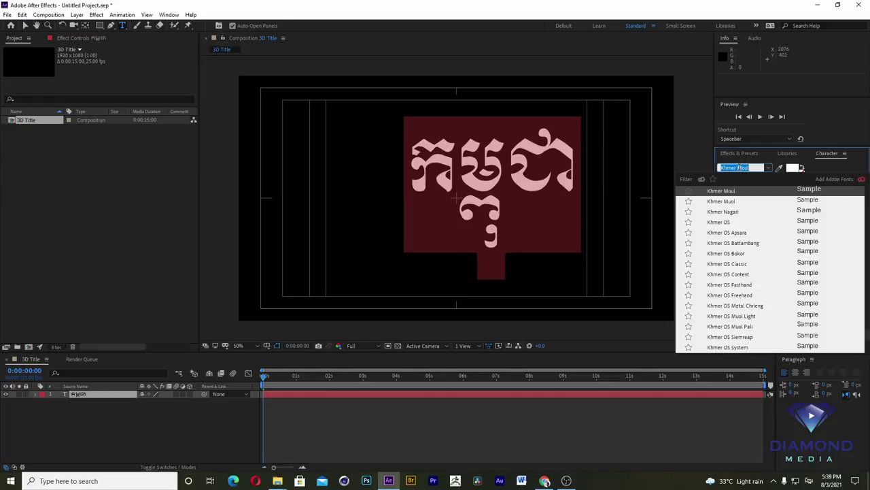
key(Up)
key(Up)
key(Up)
key(Up)
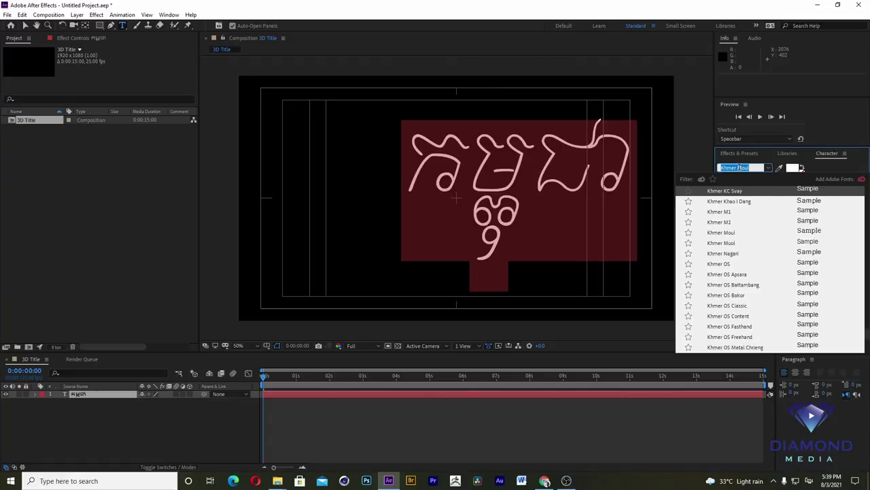
key(Up)
key(Up)
key(Up)
key(Up)
key(Up)
key(Up)
key(Up)
key(Up)
key(Up)
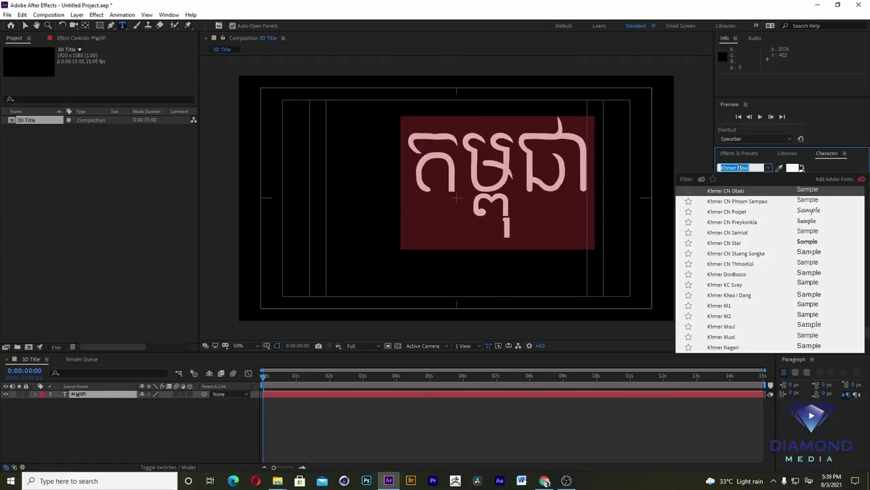
key(Up)
key(Up)
key(Up)
key(Up)
key(Up)
key(Up)
key(Up)
key(Up)
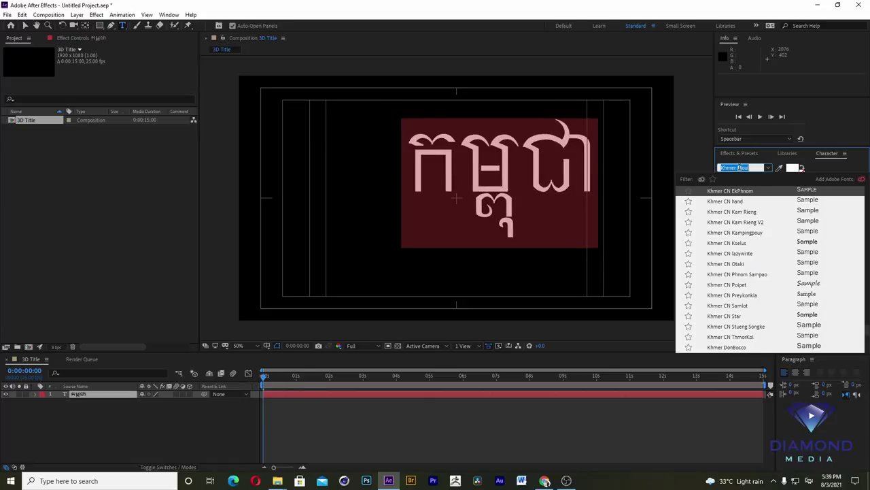
key(Up)
key(Up)
key(Up)
key(Up)
key(Up)
key(Up)
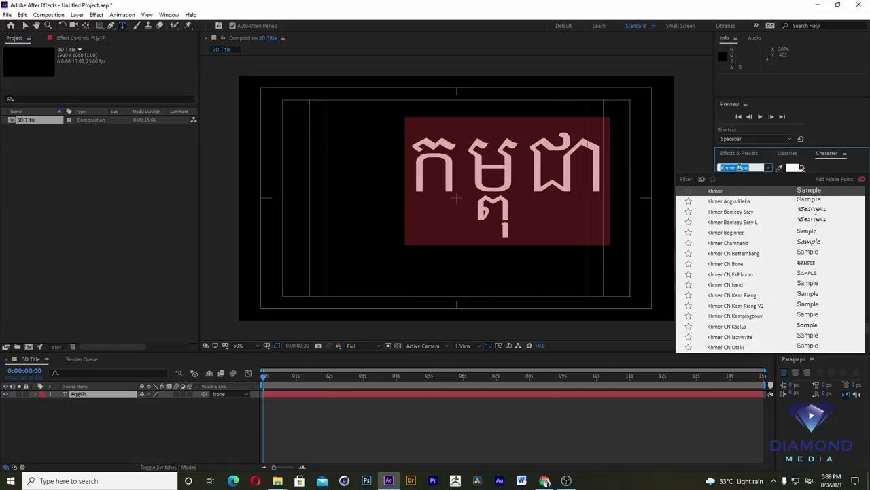
key(Up)
key(Up)
key(Up)
key(Up)
key(Up)
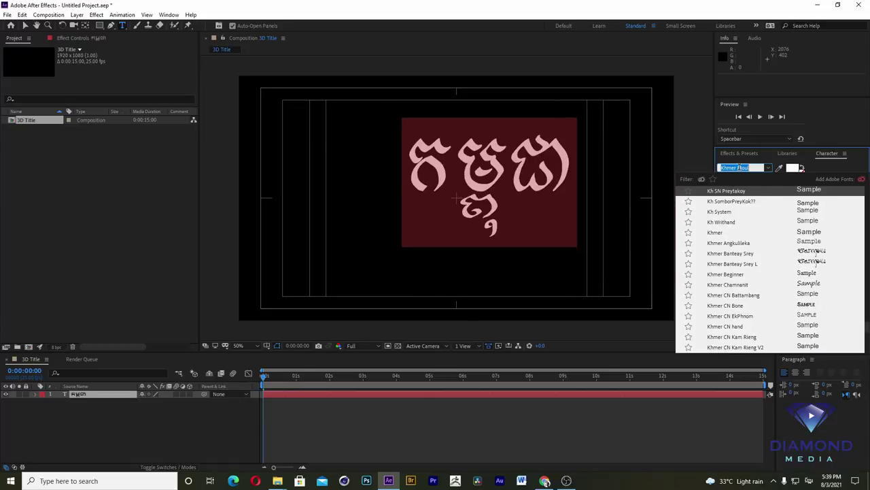
key(Up)
key(Up)
key(Up)
key(Up)
key(Up)
key(Up)
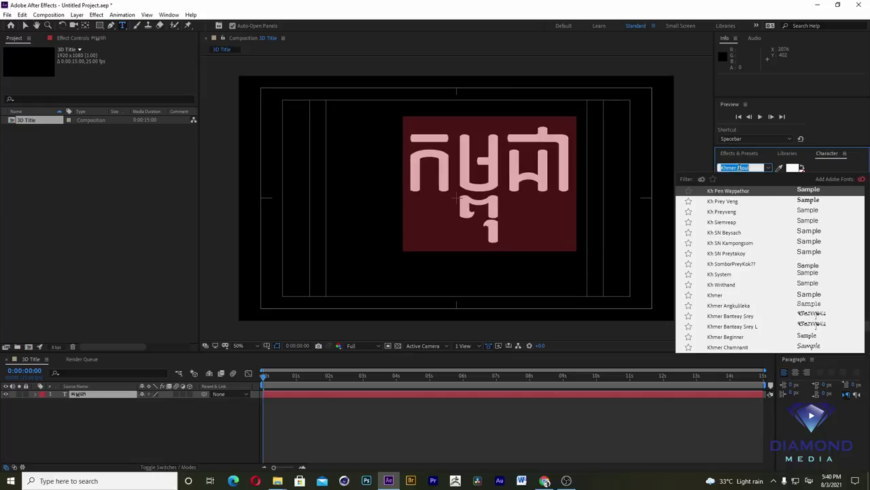
key(Up)
key(Up)
key(Up)
key(Up)
key(Up)
key(Up)
key(Up)
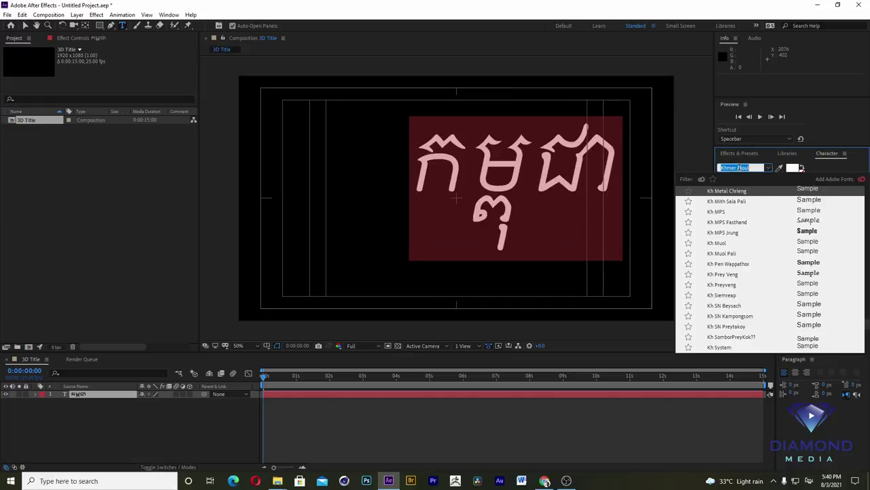
key(Up)
key(Up)
key(Up)
key(Down)
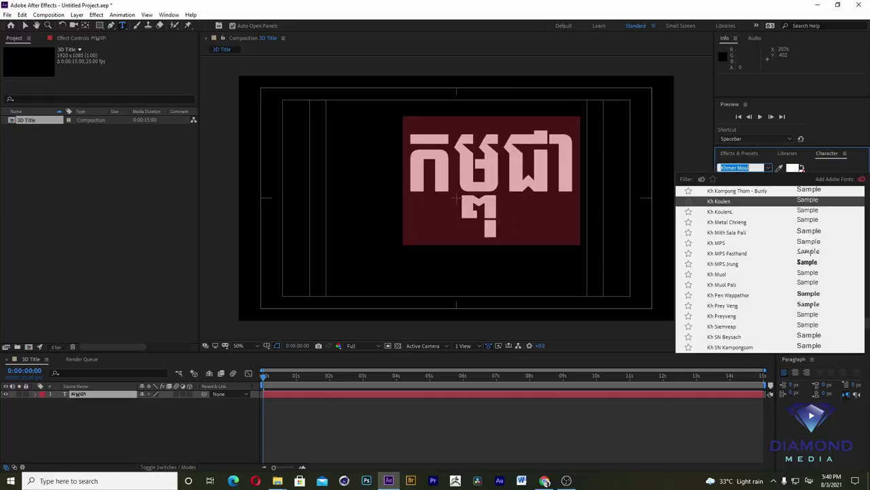
click(722, 201)
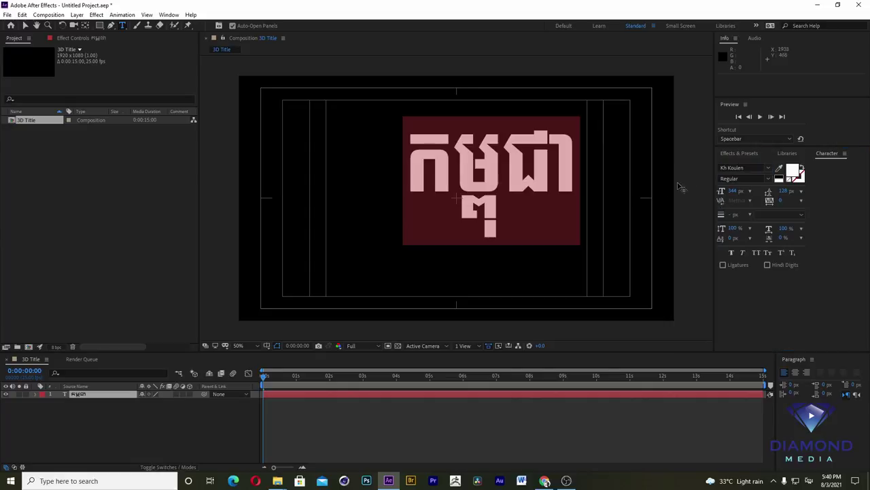
Step: Move the Khmer title down-left toward the frame centre
click(26, 25)
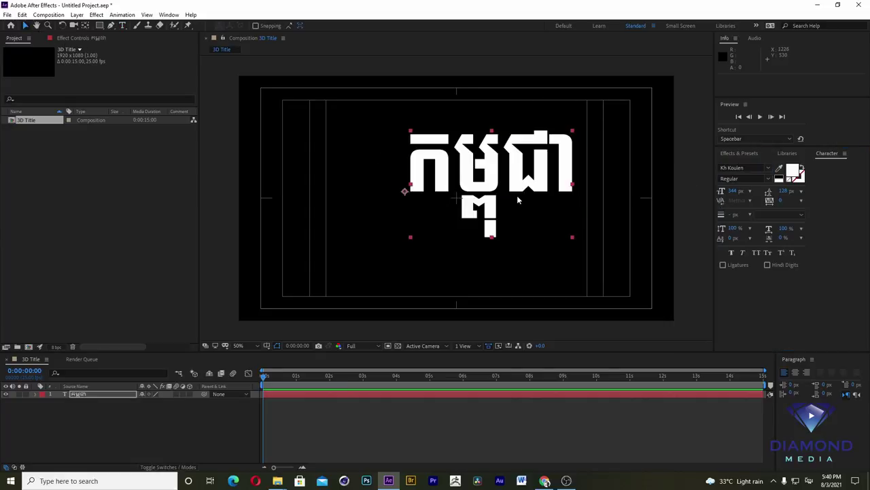
drag(501, 169, 467, 196)
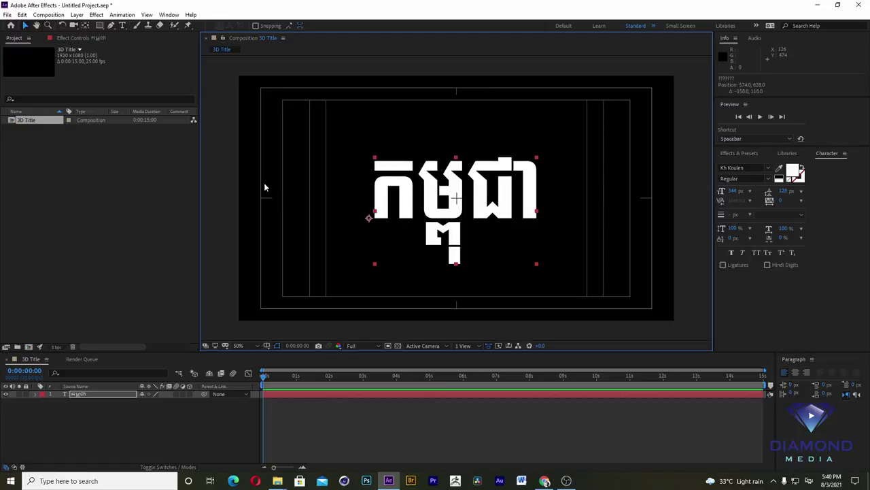
click(156, 192)
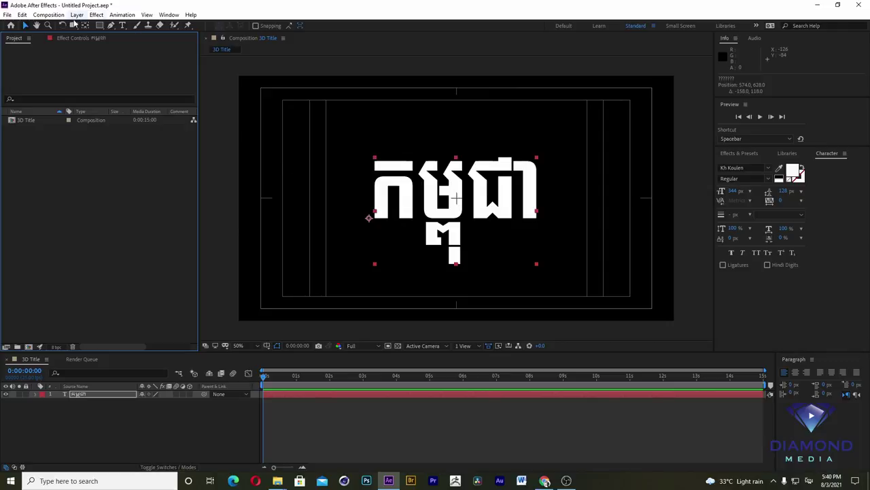
Step: Open Solid Settings for a new solid layer via Layer > New > Solid
click(76, 15)
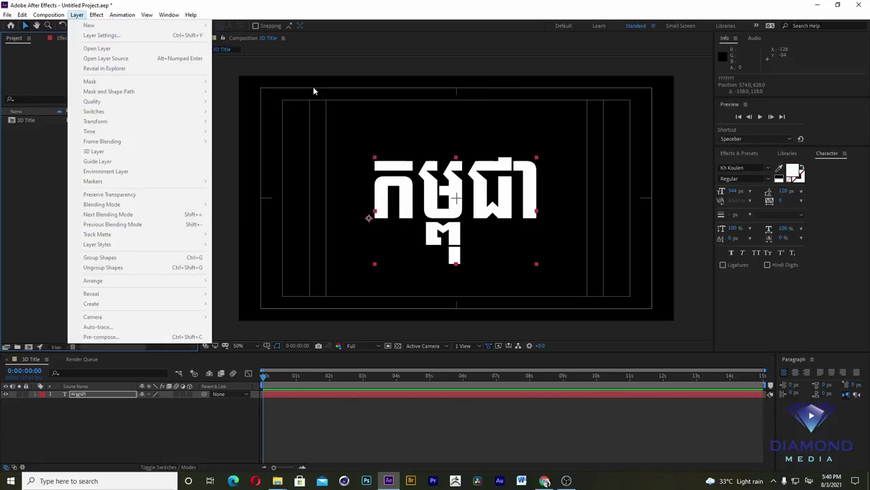
click(312, 87)
click(77, 15)
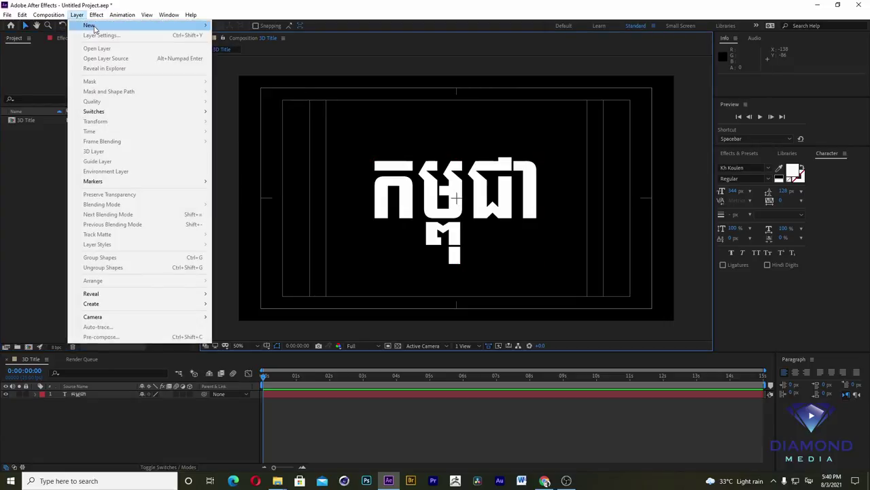
mouse_move(95, 28)
click(232, 35)
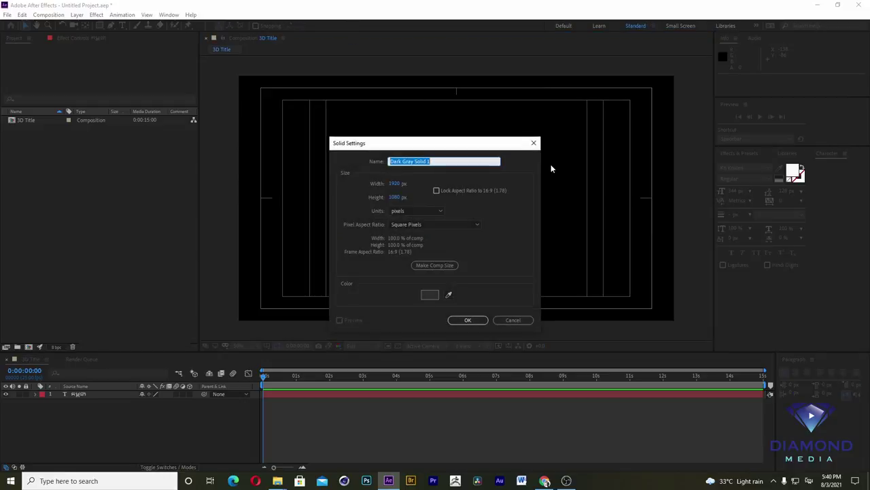
Step: Create the new solid layer named 3D Title
text(3)
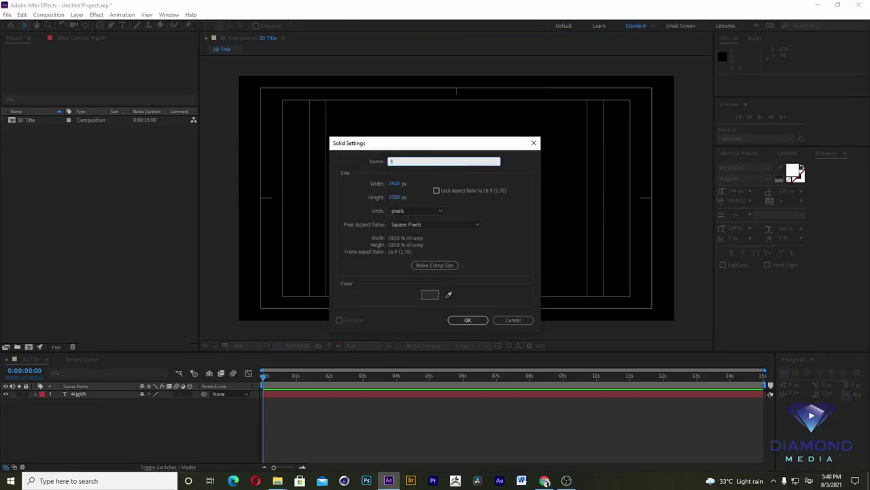
text(D Title)
key(Return)
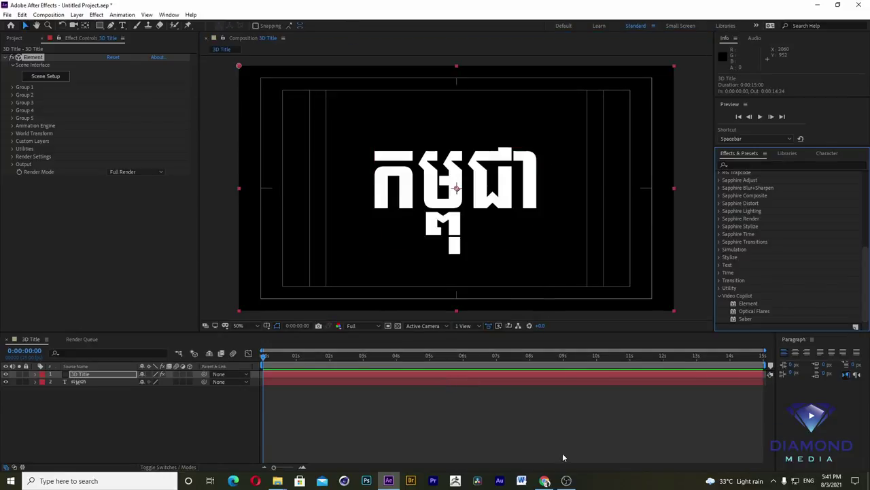
click(97, 15)
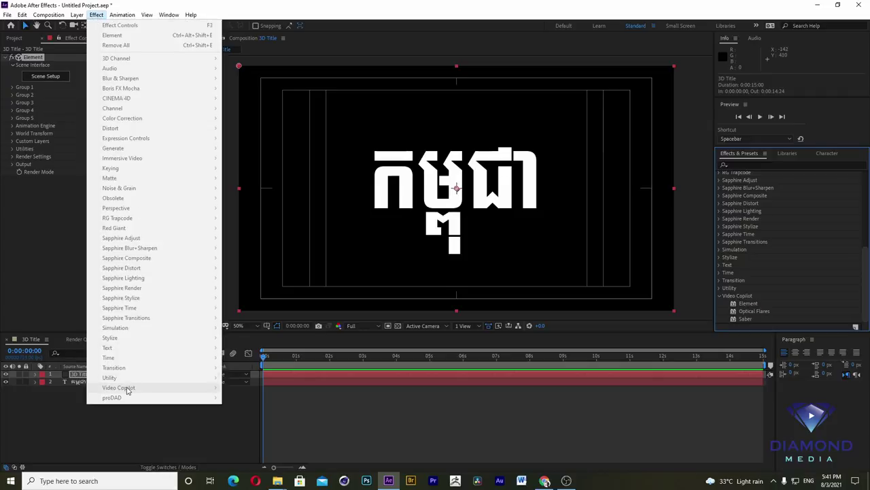
click(321, 404)
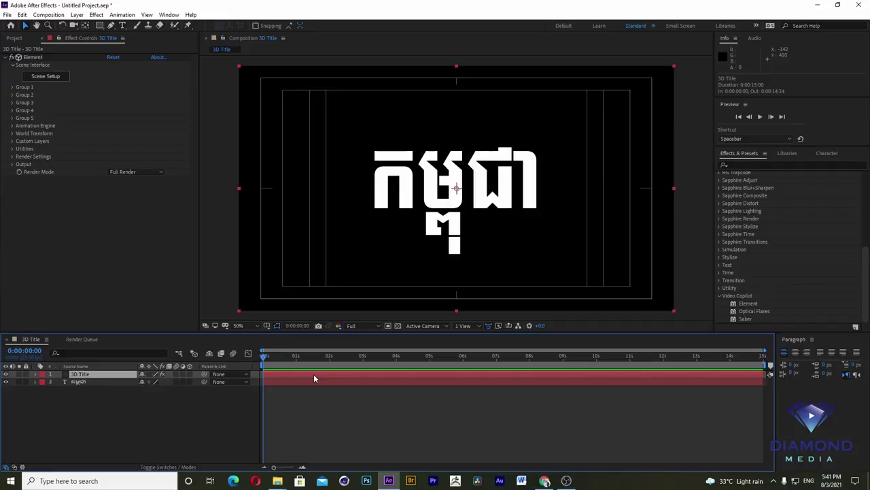
Step: Apply Video Copilot Element to the 3D Title solid and set the playhead to 2 seconds
click(96, 15)
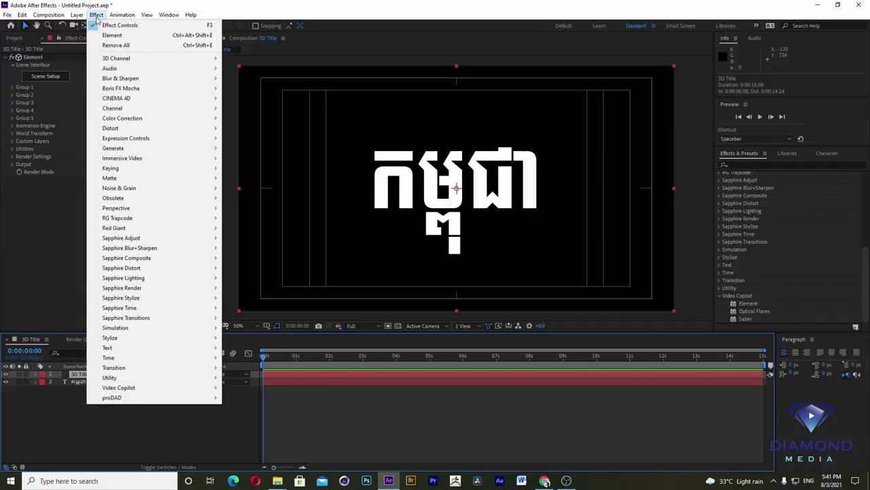
mouse_move(217, 392)
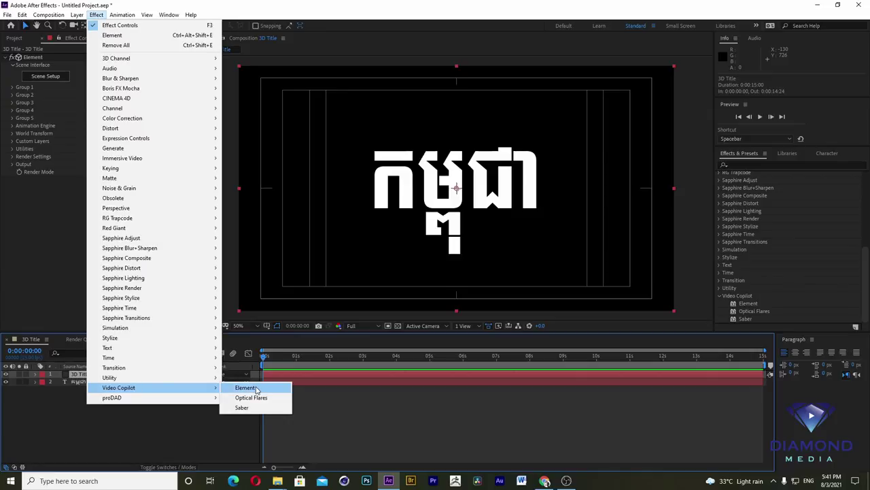
click(431, 402)
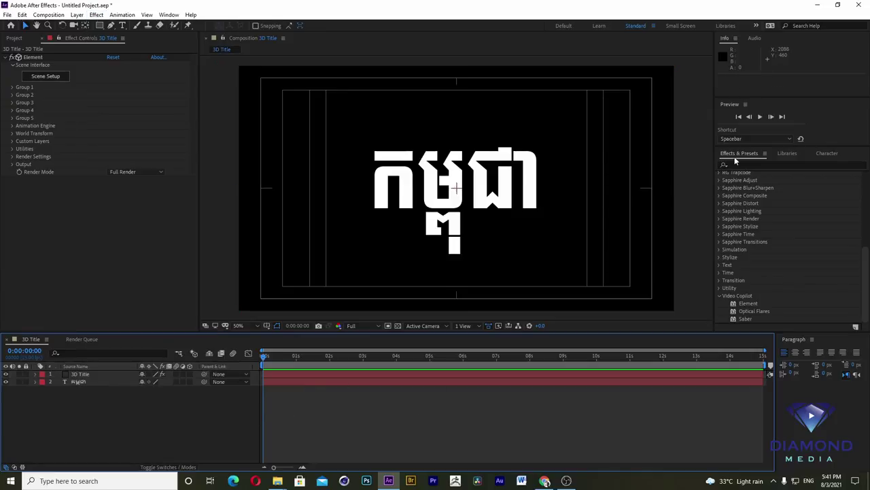
click(499, 375)
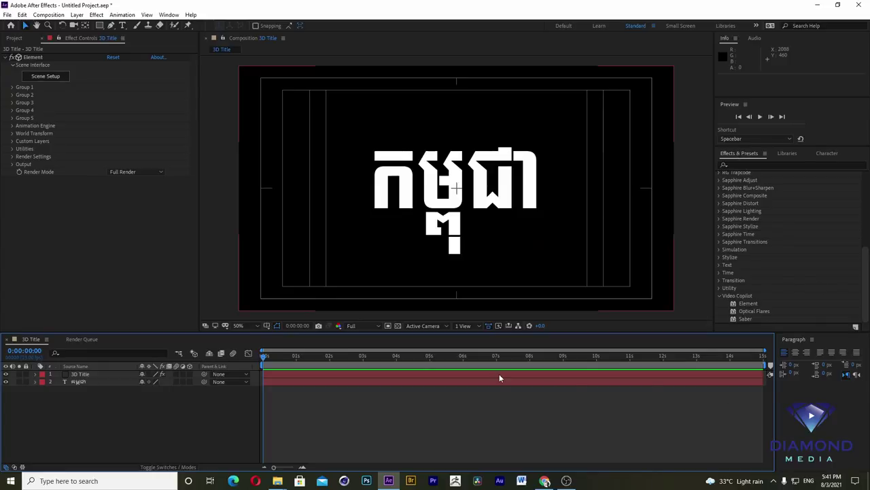
click(329, 359)
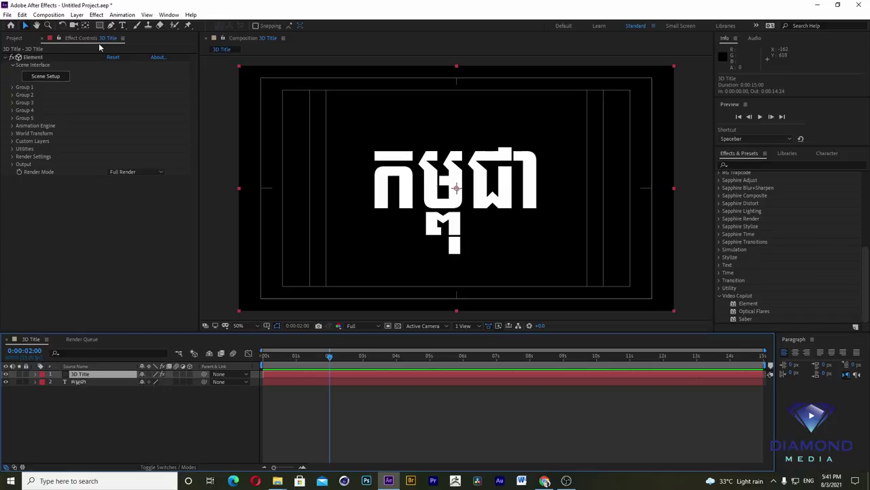
Step: Reopen the Effect Controls: 3D Title panel from the Window menu
click(169, 15)
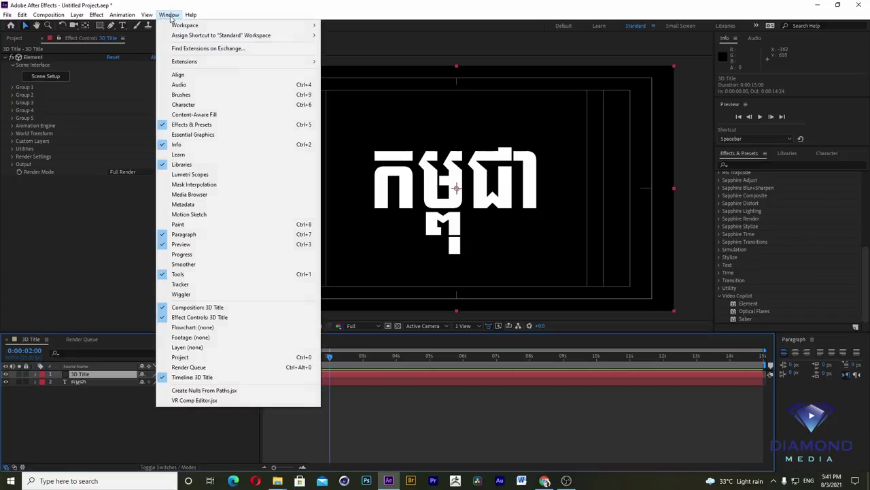
click(176, 317)
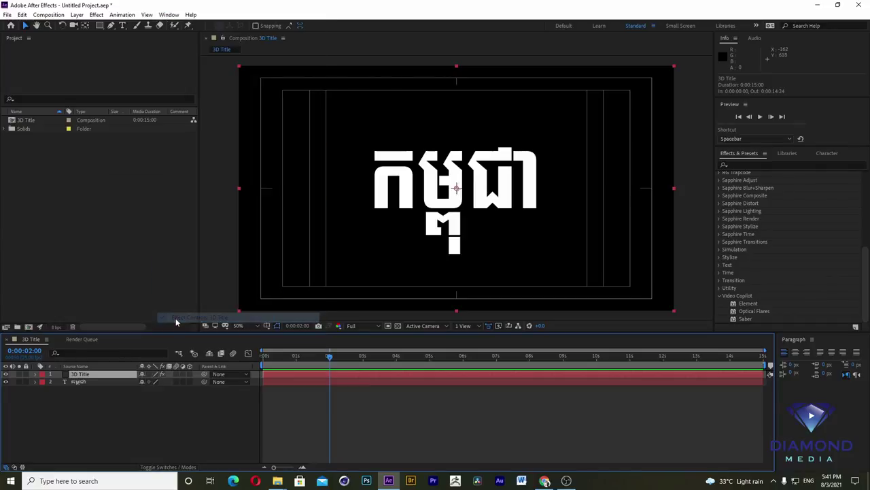
click(170, 14)
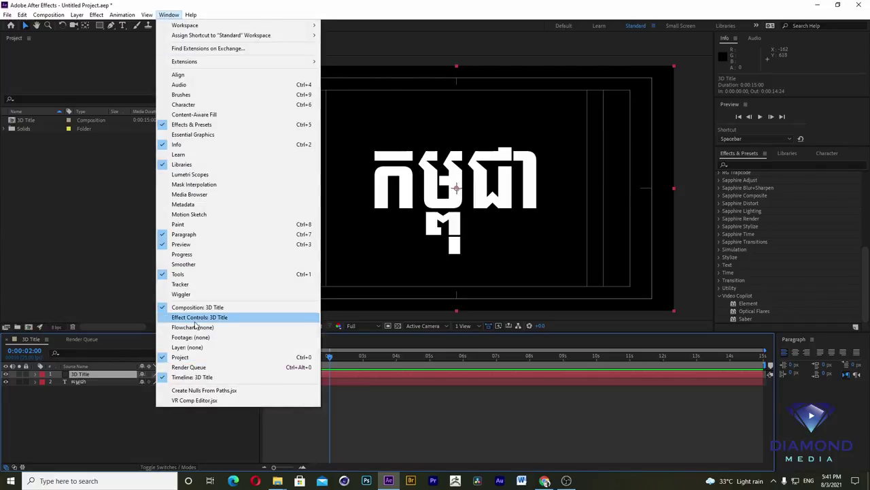
click(195, 319)
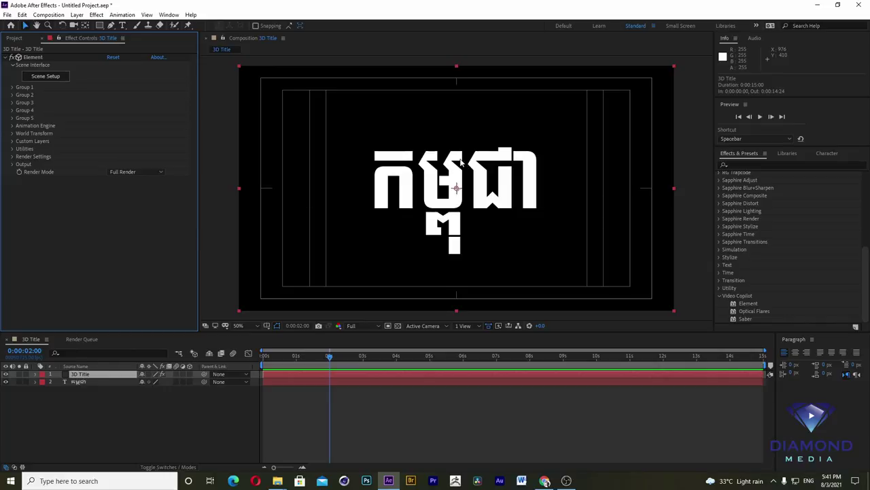
Step: Under Custom Layers > Custom Text and Masks, set Path Layer 1 to the Khmer text and hide it
click(12, 142)
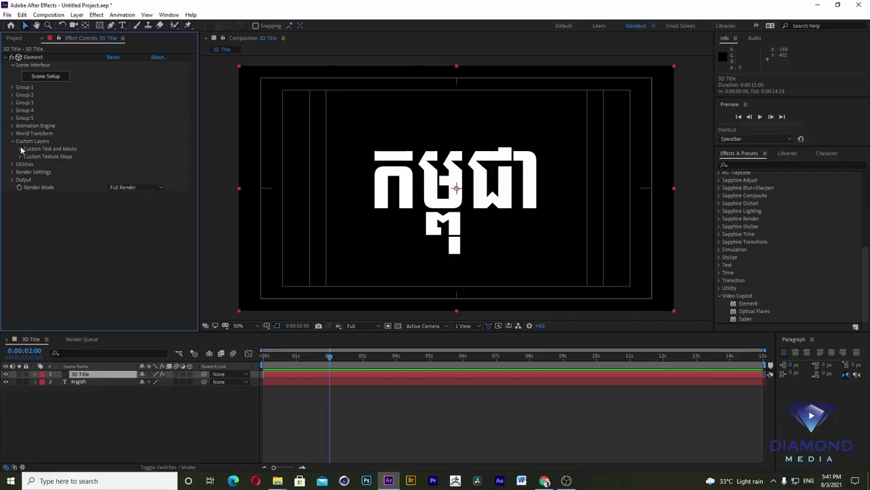
click(20, 149)
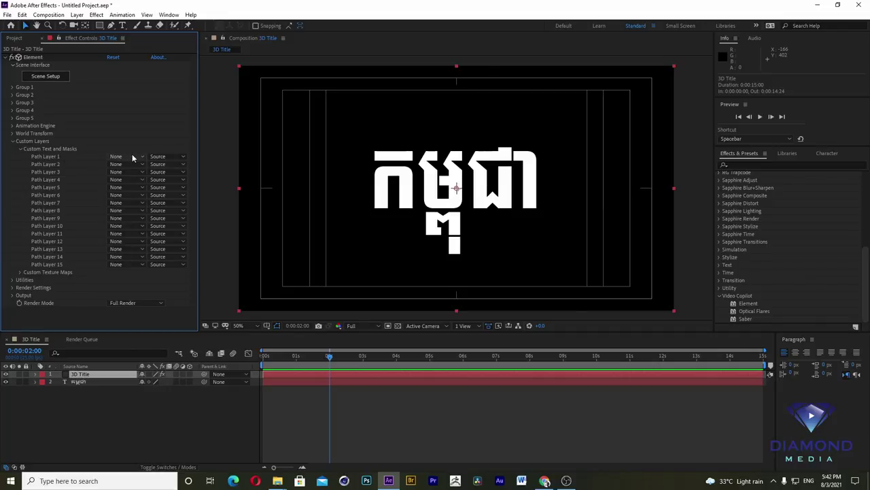
click(134, 158)
click(137, 189)
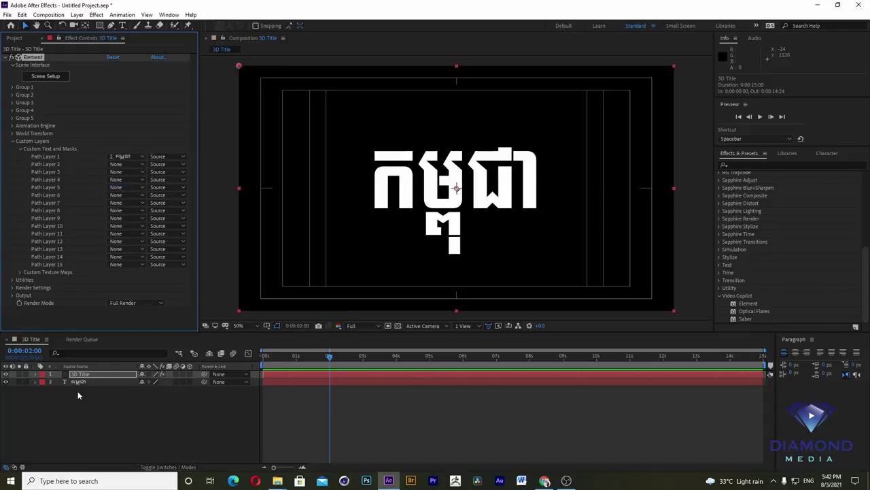
click(55, 382)
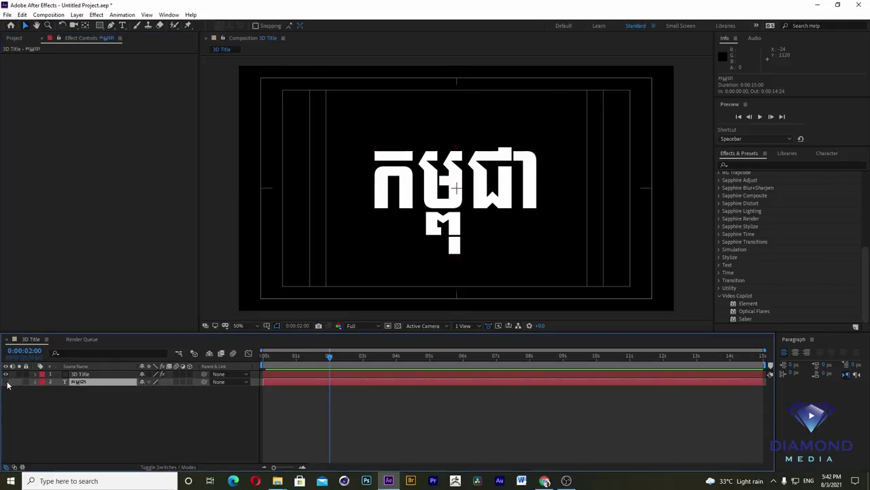
click(5, 381)
click(79, 374)
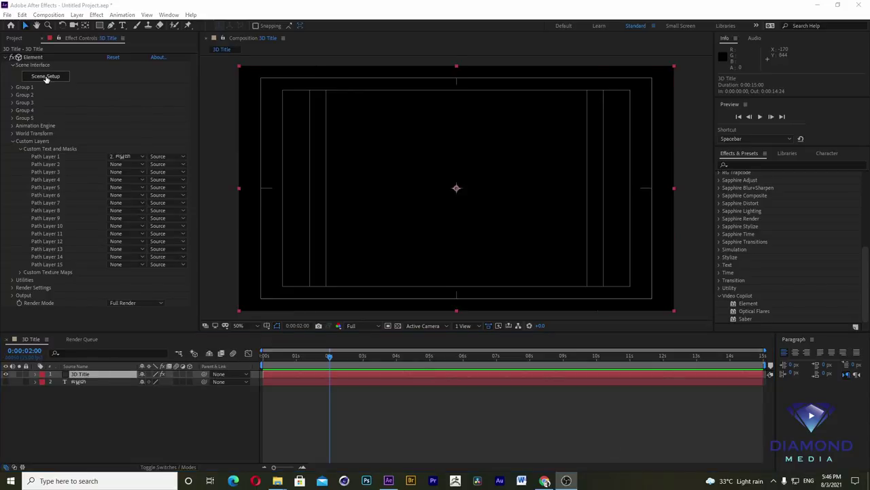
Step: Collapse Custom Layers, launch Element's Scene Setup, and re-maximize its window to full screen
click(15, 141)
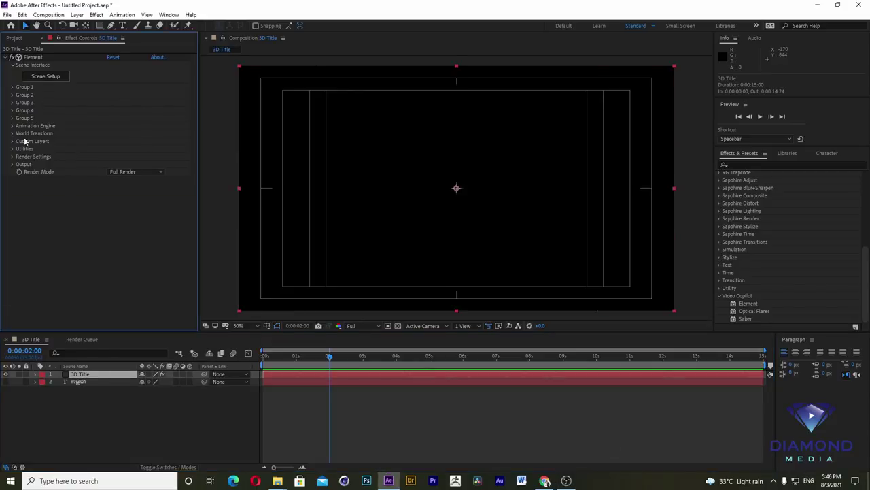
click(48, 78)
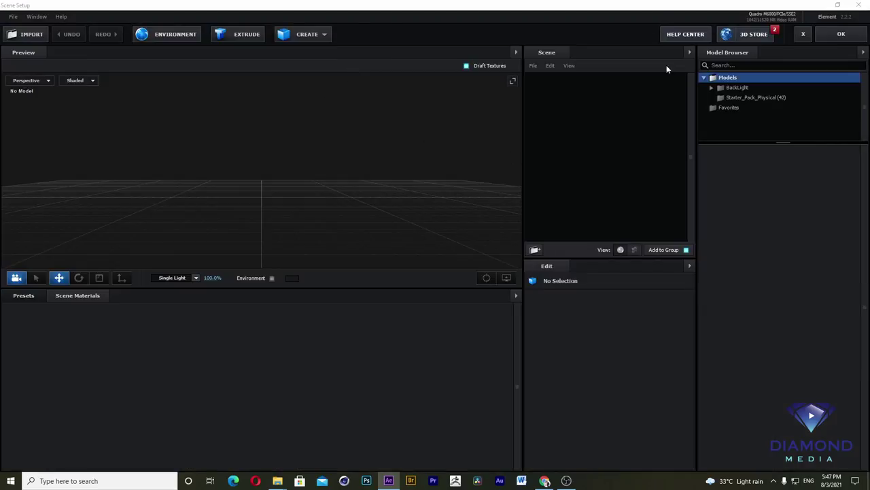
click(839, 5)
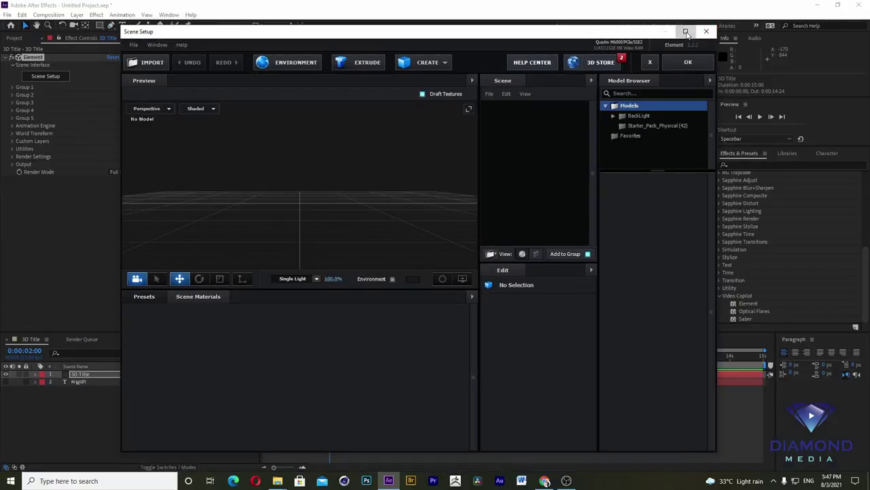
click(687, 32)
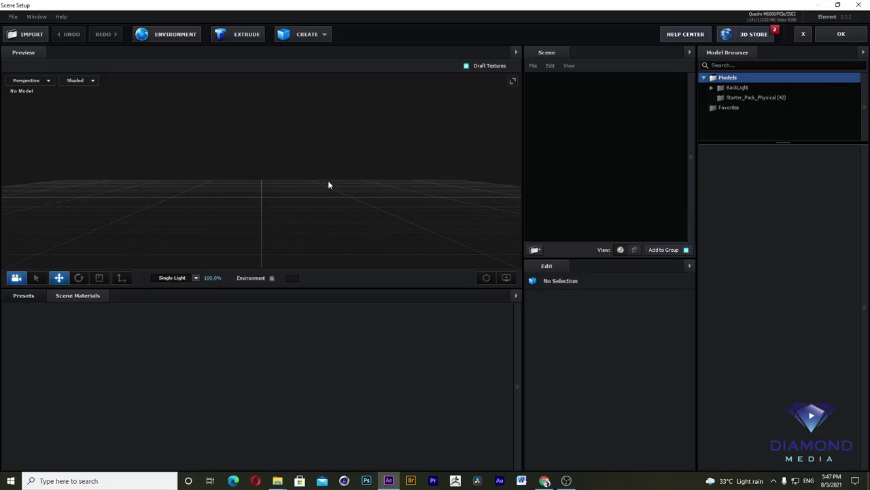
Step: Extrude Custom Path 1 into a 3D Khmer title model and orbit to inspect it
click(244, 36)
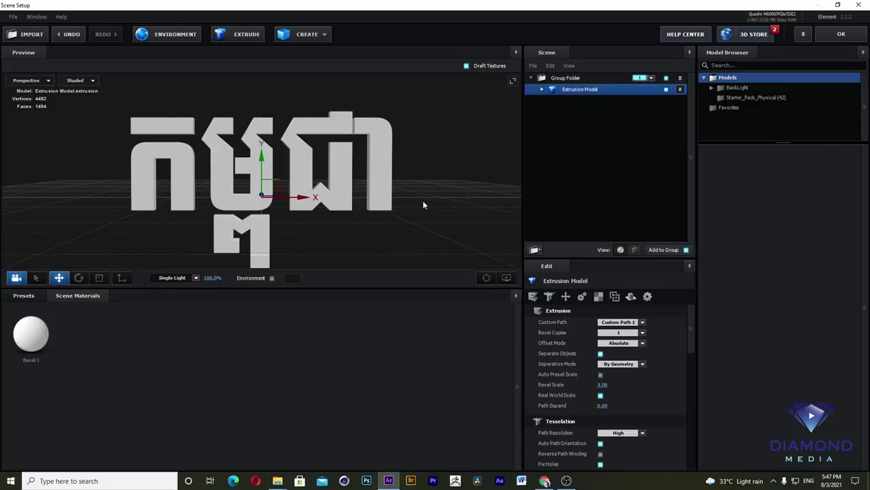
mouse_move(423, 208)
mouse_down()
mouse_move(374, 215)
mouse_move(383, 164)
mouse_move(439, 195)
mouse_move(414, 252)
mouse_move(403, 190)
mouse_move(428, 196)
mouse_move(404, 200)
mouse_move(413, 201)
mouse_move(411, 187)
mouse_move(217, 177)
mouse_move(300, 168)
mouse_move(346, 179)
mouse_up()
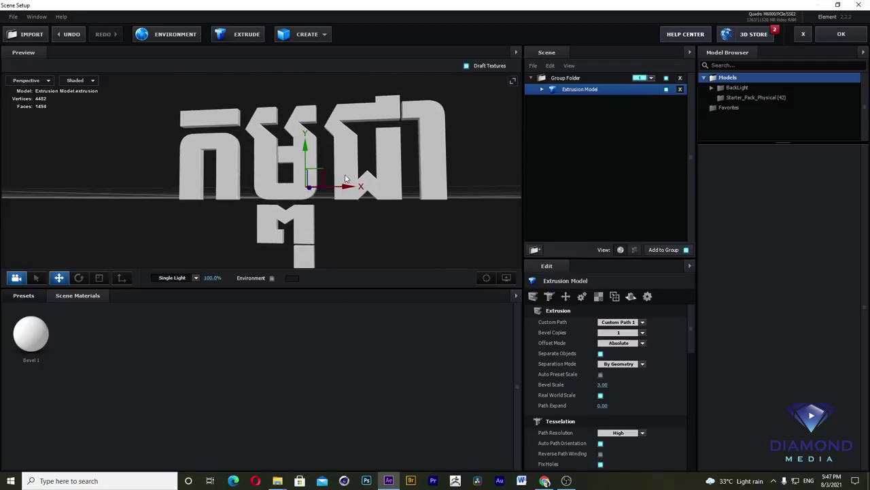
Step: Try rotating and scaling the title model, undoing each change
key(ctrl+z)
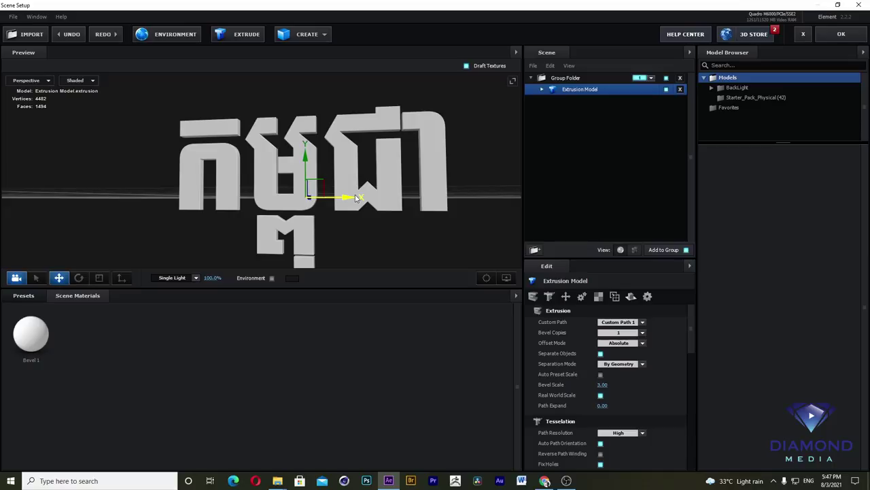
key(ctrl+z)
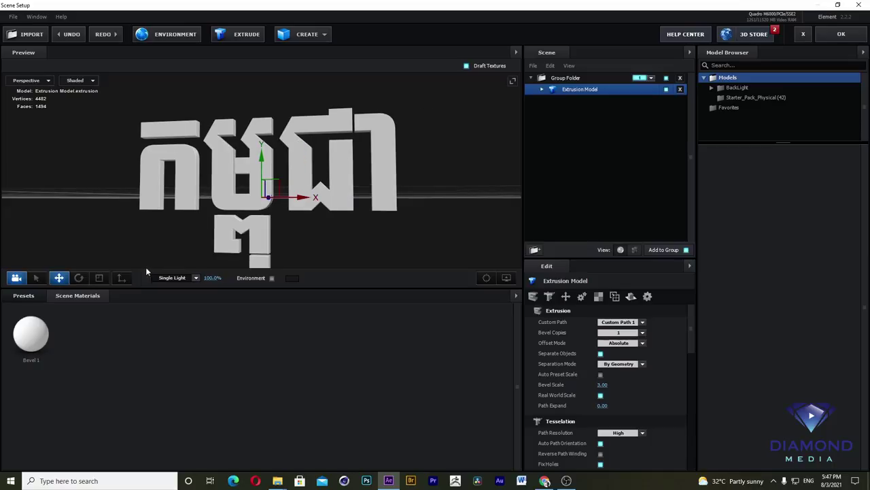
click(79, 277)
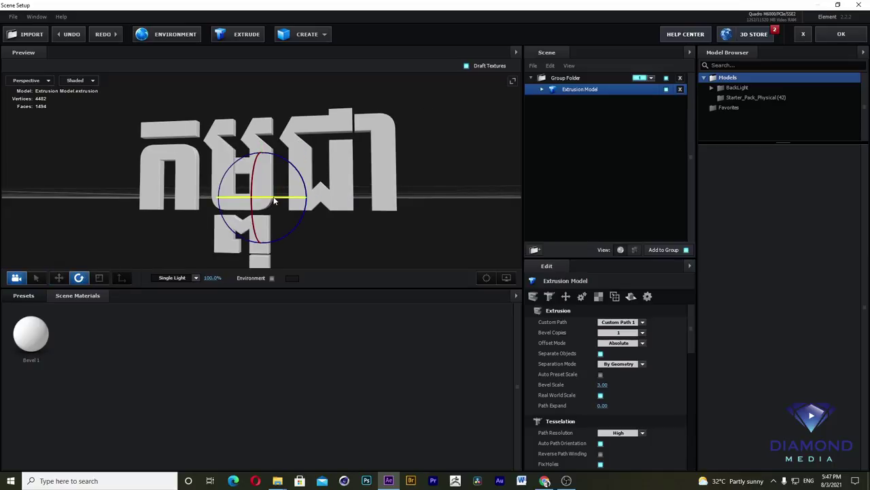
mouse_move(285, 198)
mouse_down()
mouse_move(268, 160)
mouse_move(297, 193)
mouse_up()
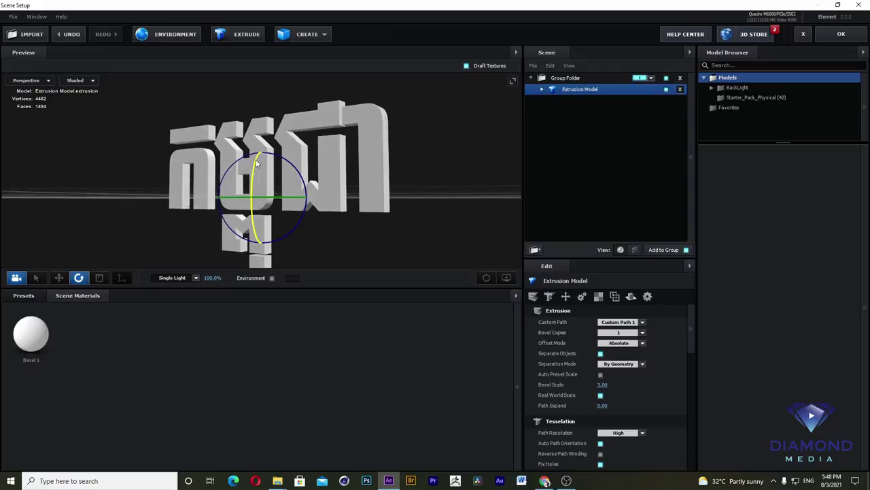
key(ctrl+z)
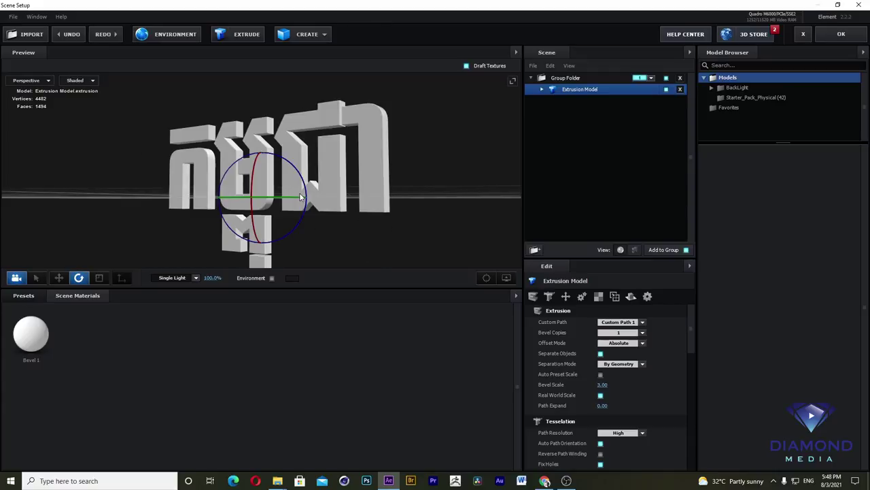
click(98, 277)
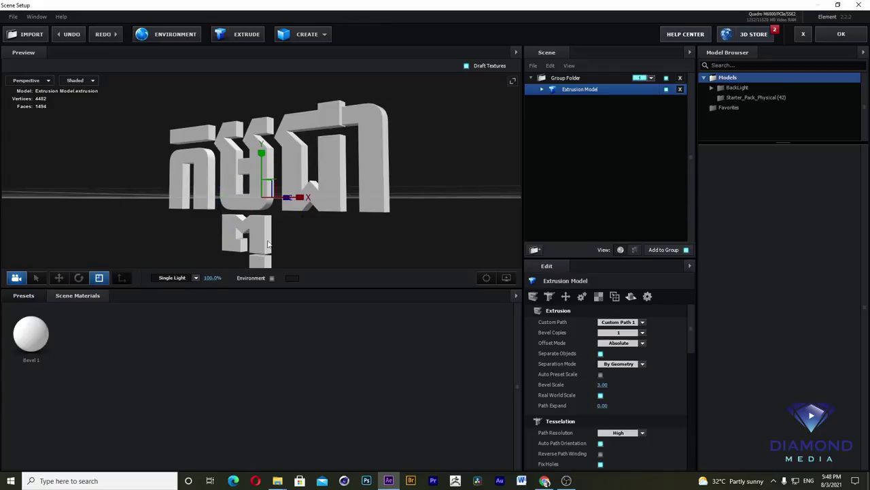
mouse_move(267, 239)
mouse_down()
mouse_move(398, 192)
mouse_move(367, 215)
mouse_up()
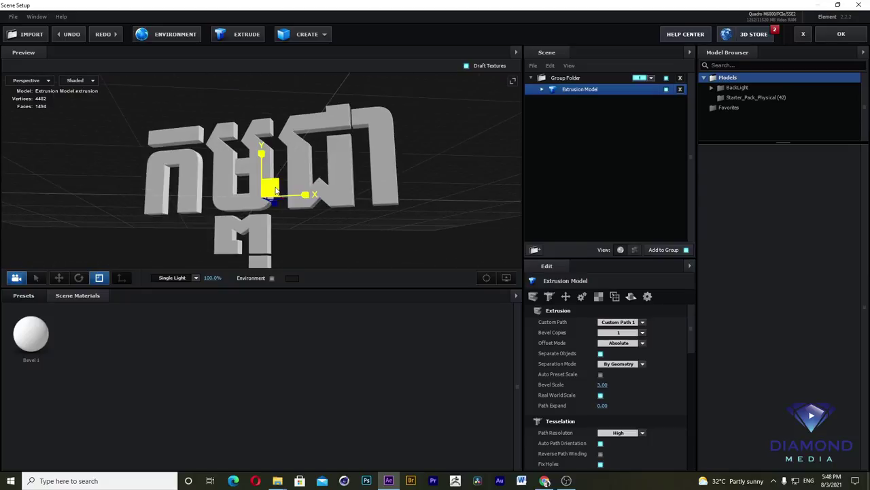
mouse_move(282, 191)
mouse_down()
mouse_move(295, 182)
mouse_move(378, 179)
mouse_up()
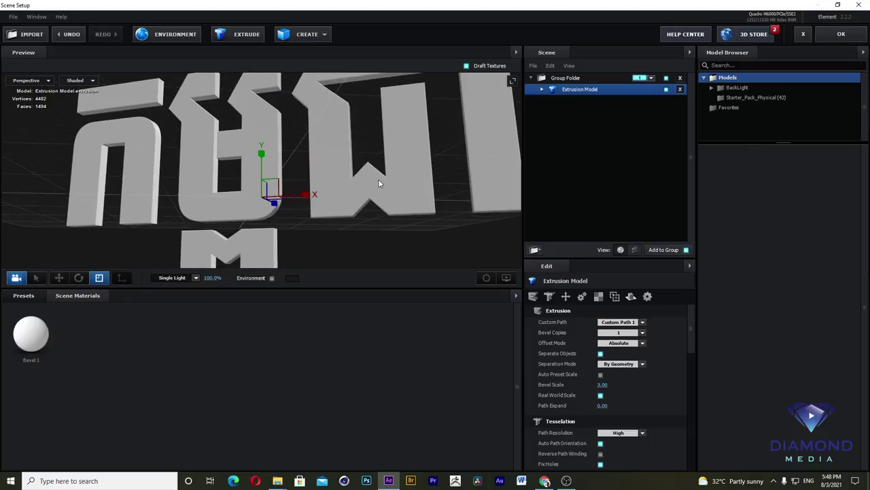
key(ctrl+z)
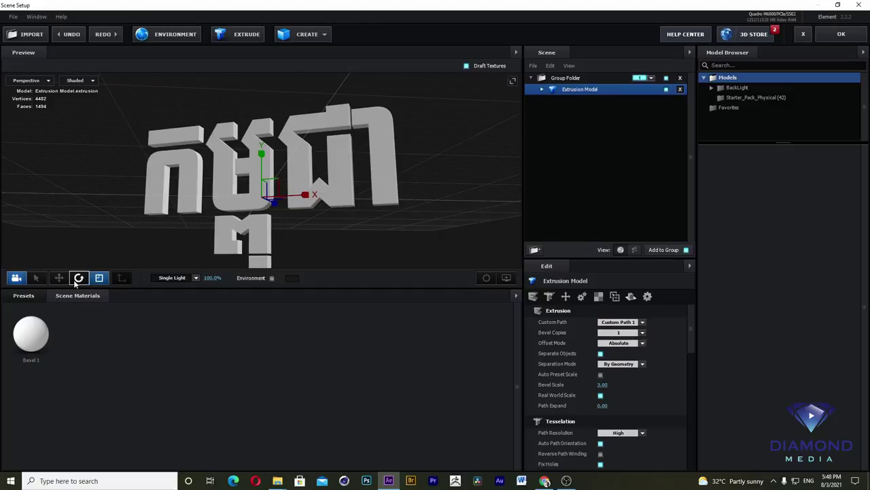
Step: Enable pivot editing and drag the model's pivot over to the first glyph
click(58, 278)
click(122, 278)
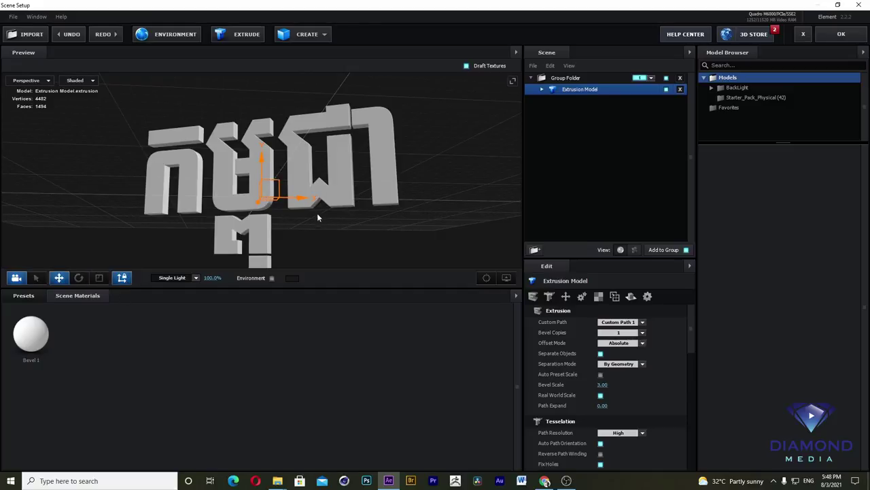
mouse_move(307, 198)
mouse_down()
mouse_move(411, 196)
mouse_move(224, 204)
mouse_up()
drag(195, 175, 188, 122)
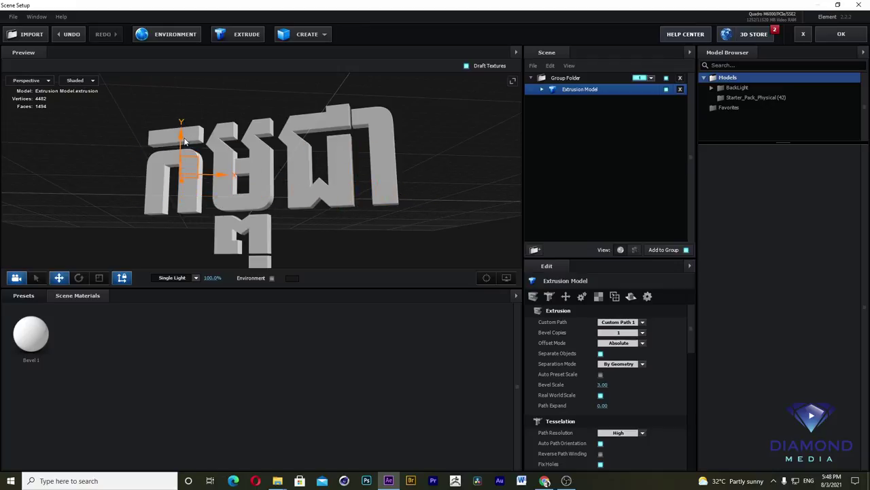
key(ctrl+z)
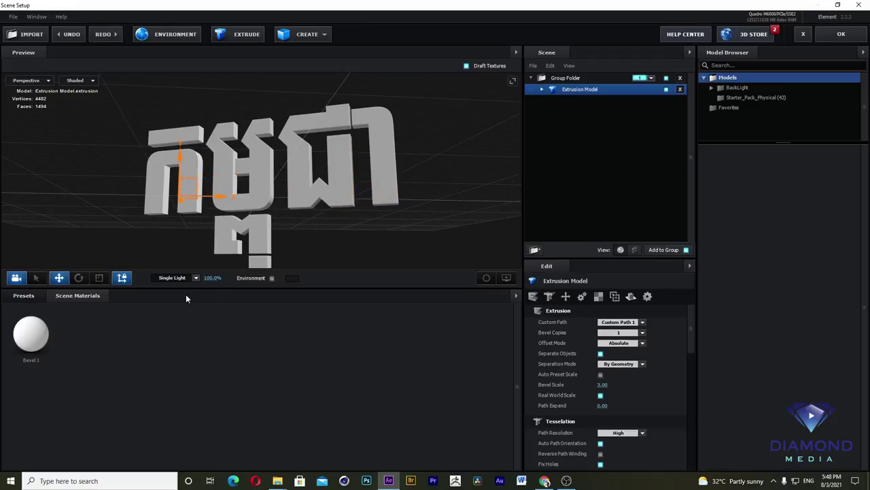
click(196, 278)
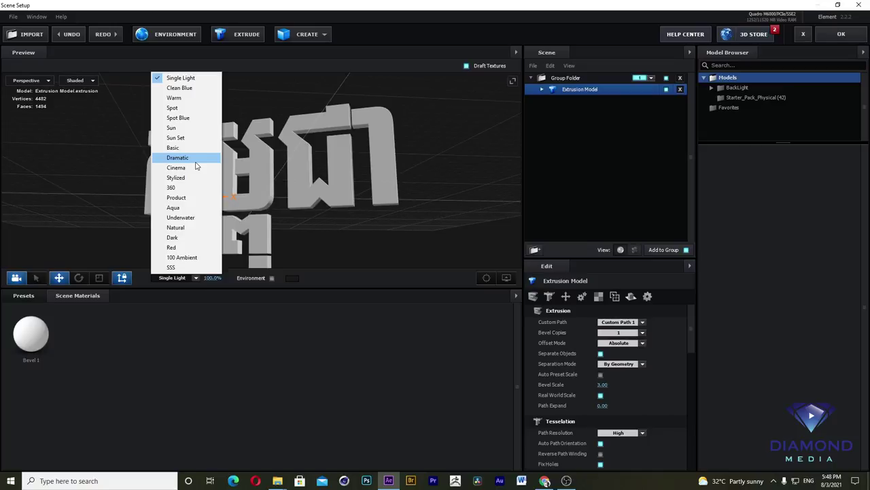
Step: Close the lighting presets and cycle the preview through Top and Bottom, ending on Perspective
click(205, 315)
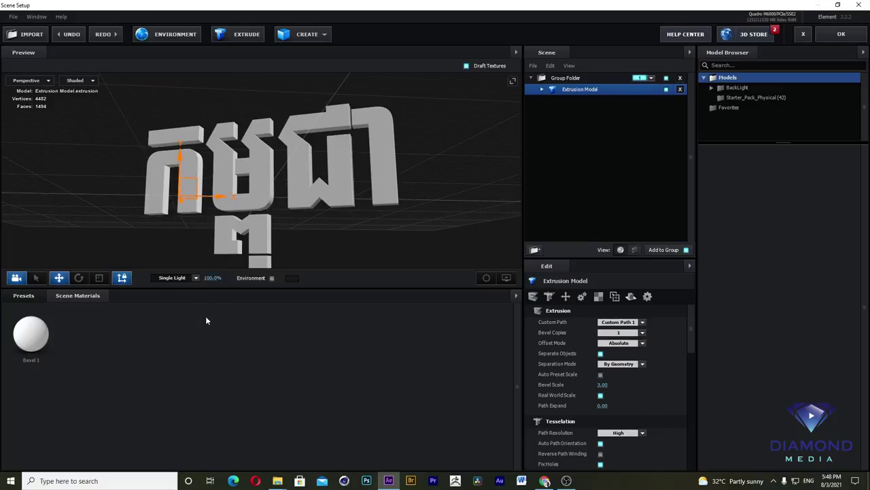
click(49, 83)
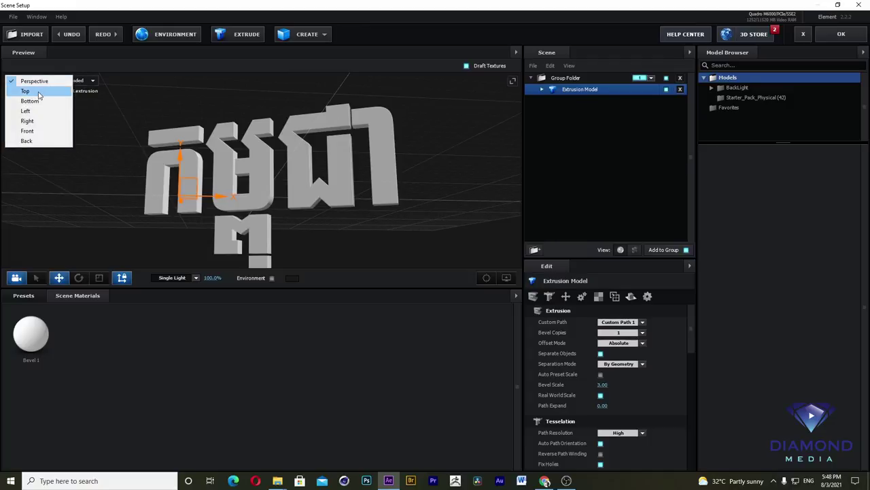
click(39, 90)
click(49, 82)
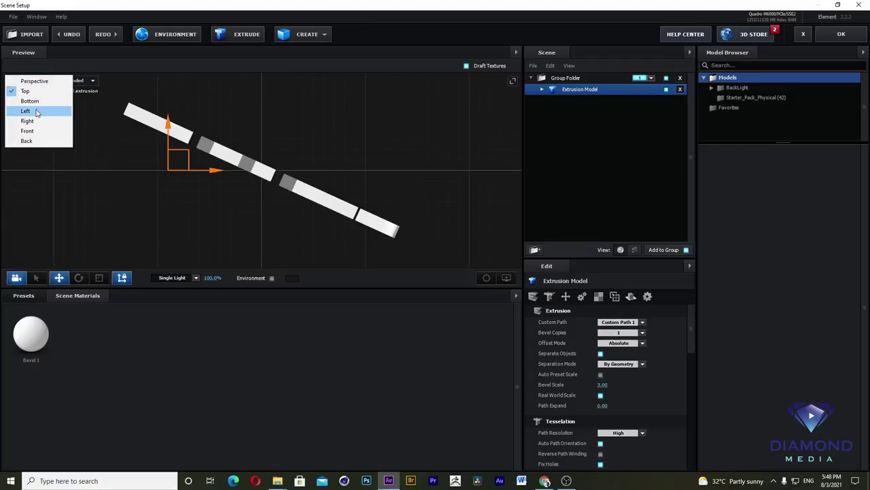
click(35, 101)
click(48, 82)
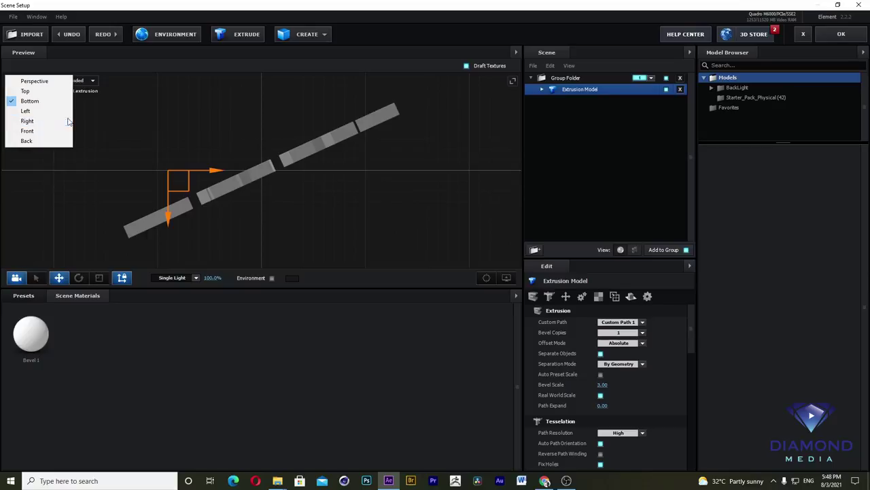
click(34, 81)
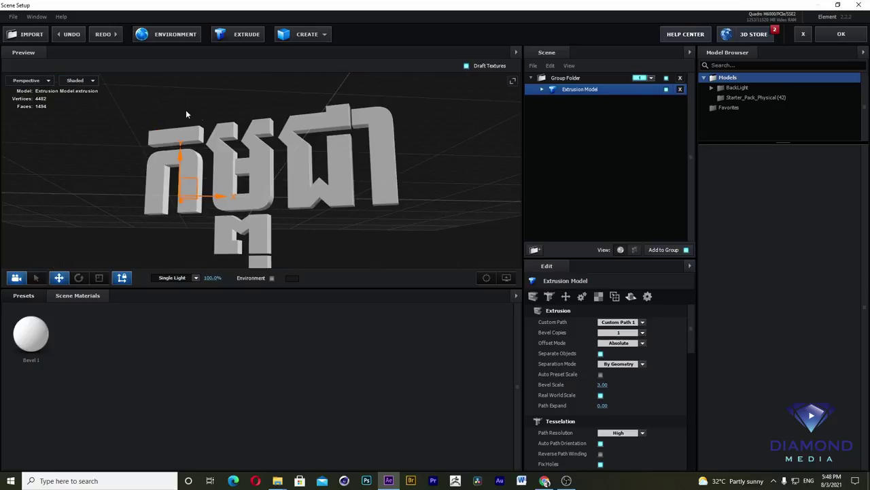
Step: Apply the Bevels > Physical Caution preset, then the white Century bevel, checking from the side
click(24, 298)
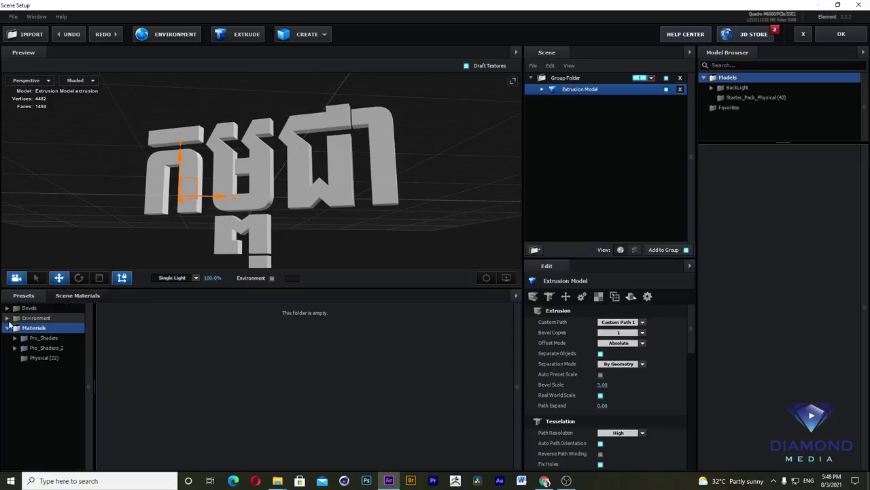
click(22, 310)
double_click(22, 310)
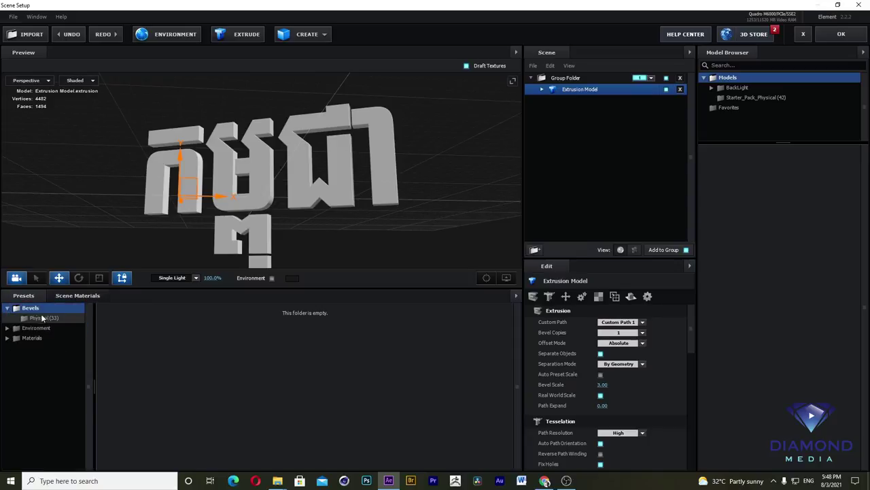
click(42, 318)
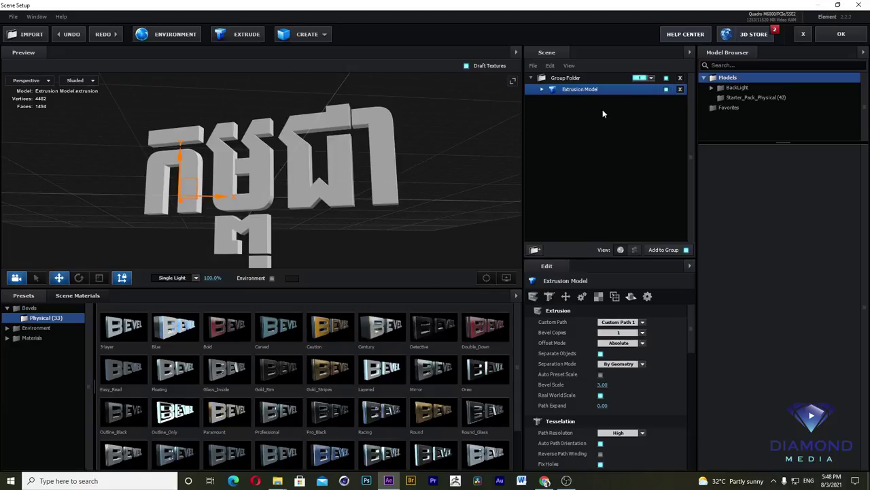
click(331, 332)
mouse_move(402, 203)
mouse_down()
mouse_move(352, 212)
mouse_move(391, 195)
mouse_up()
click(381, 326)
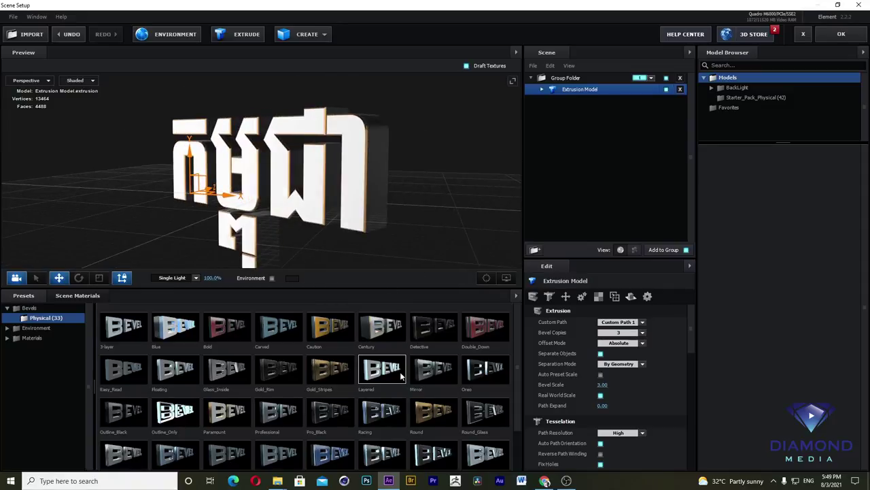
mouse_move(411, 196)
mouse_down()
mouse_move(392, 211)
mouse_move(381, 200)
mouse_move(386, 190)
mouse_up()
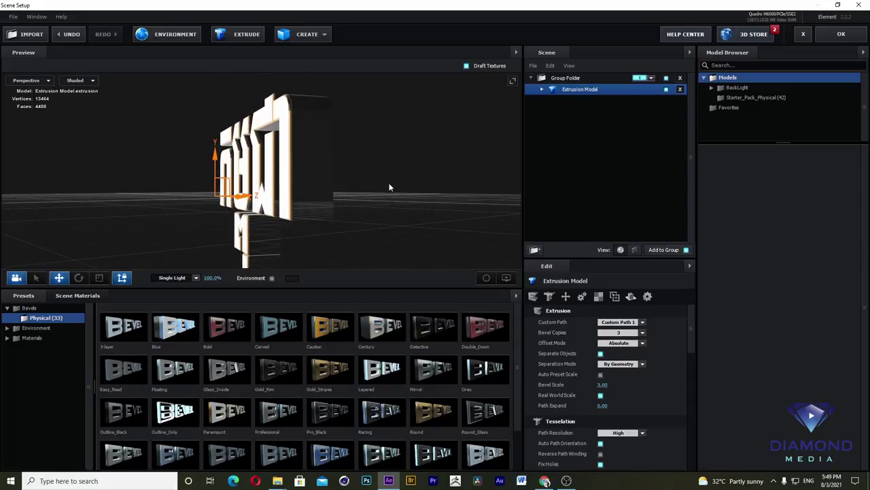
Step: Collapse Bevels and browse the Environment > BackLight_2K environment presets
click(25, 309)
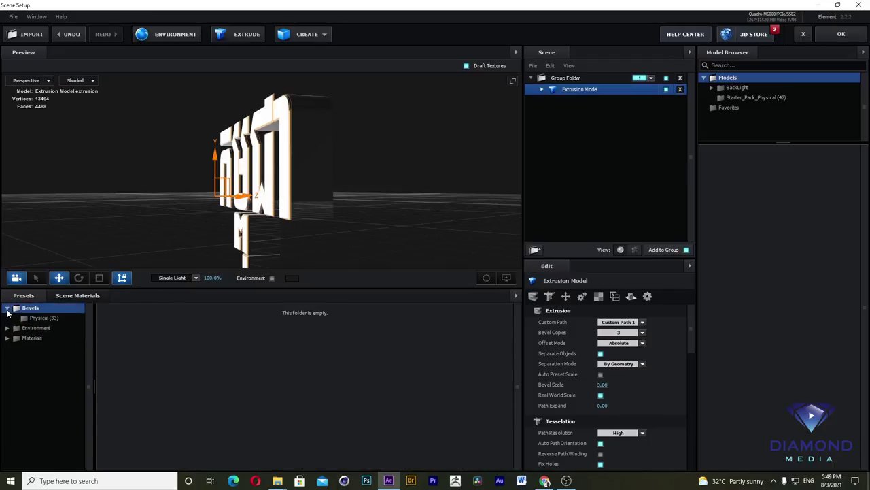
click(8, 309)
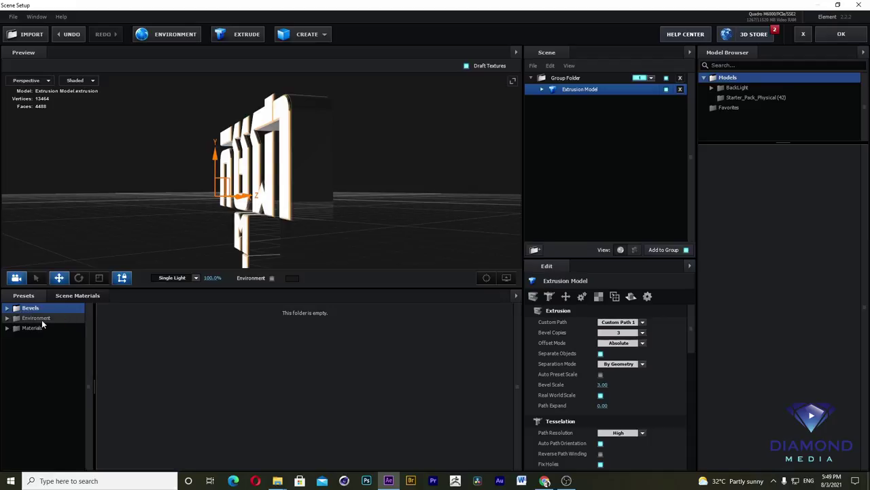
double_click(42, 319)
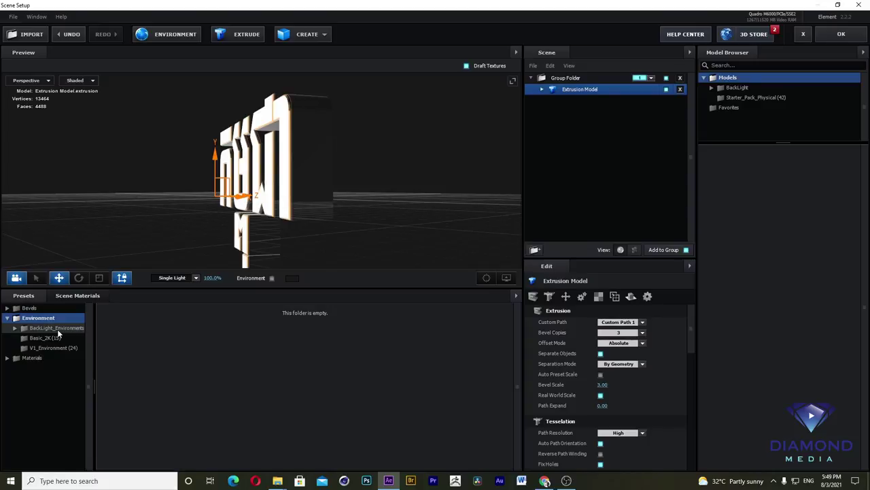
double_click(57, 328)
click(61, 338)
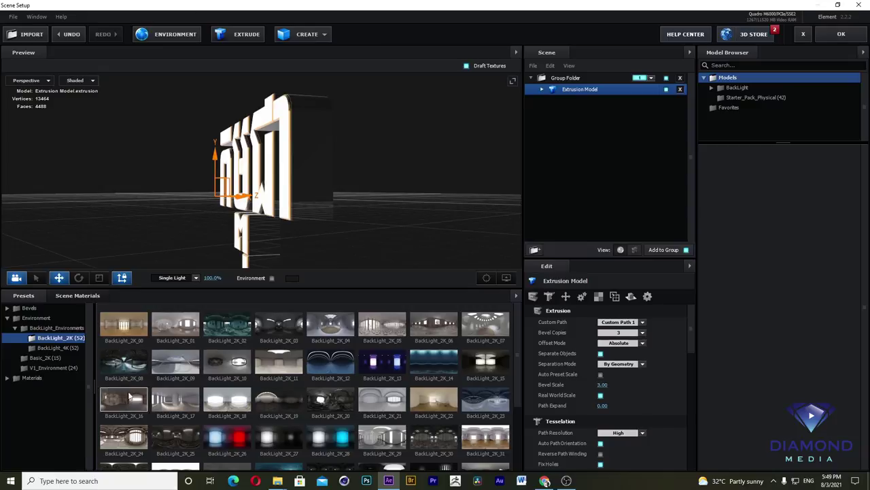
click(13, 331)
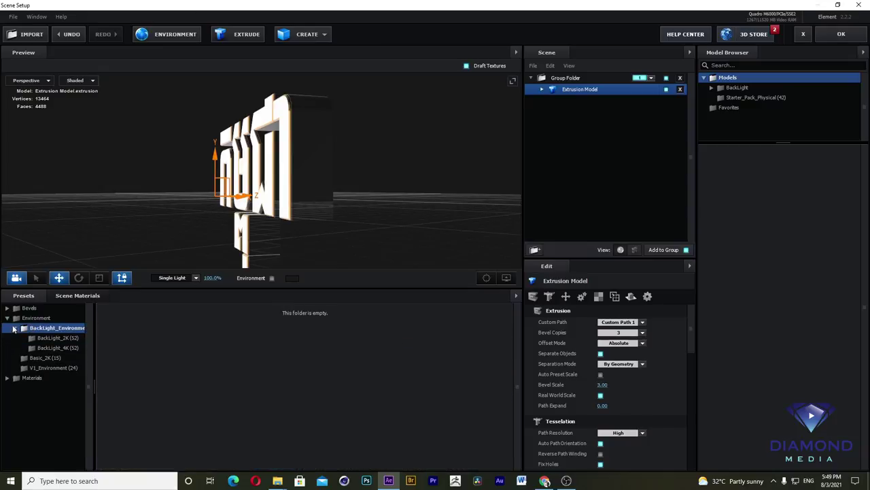
click(13, 329)
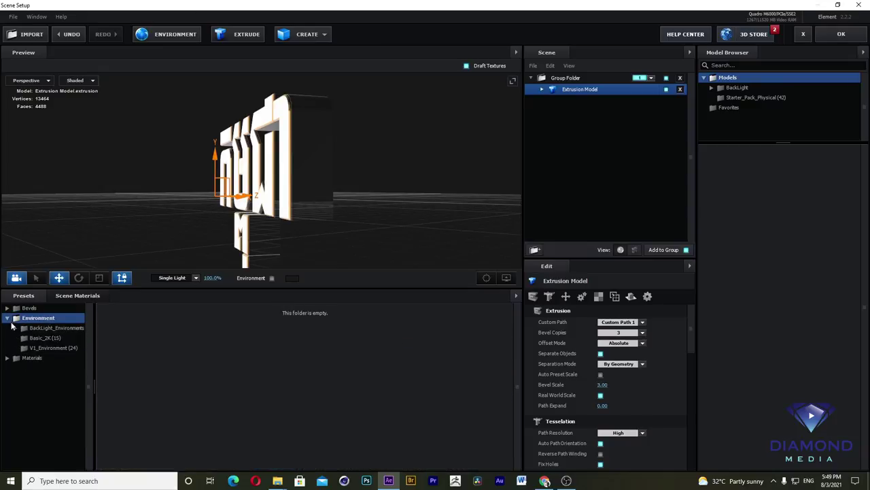
click(7, 317)
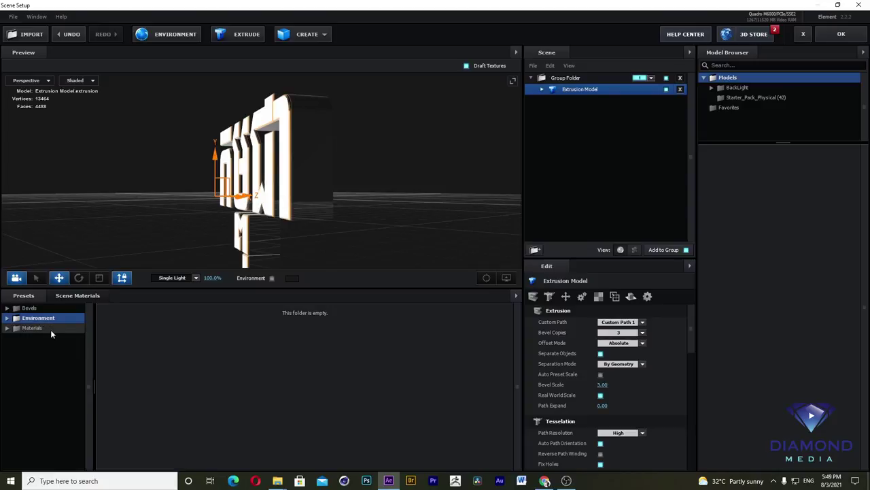
Step: Browse Materials > Pro_Shaders > Concrete, then show Physical materials and glance at Scene Materials
double_click(37, 328)
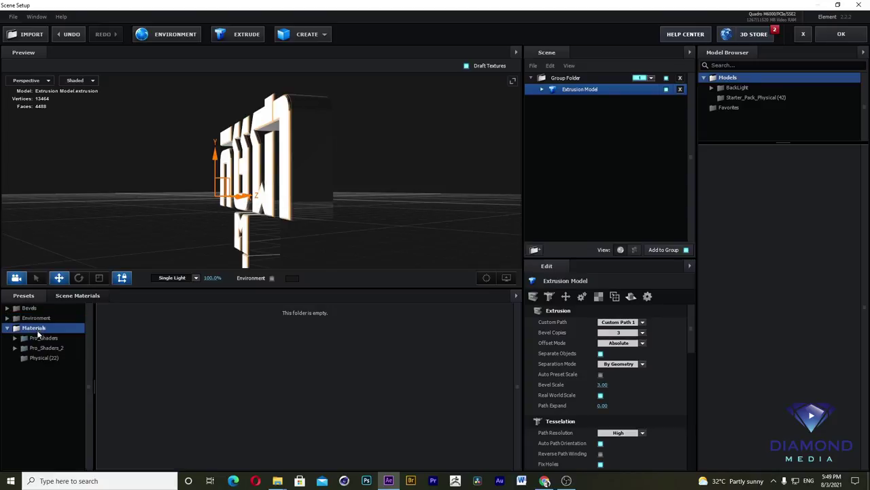
double_click(42, 337)
click(49, 348)
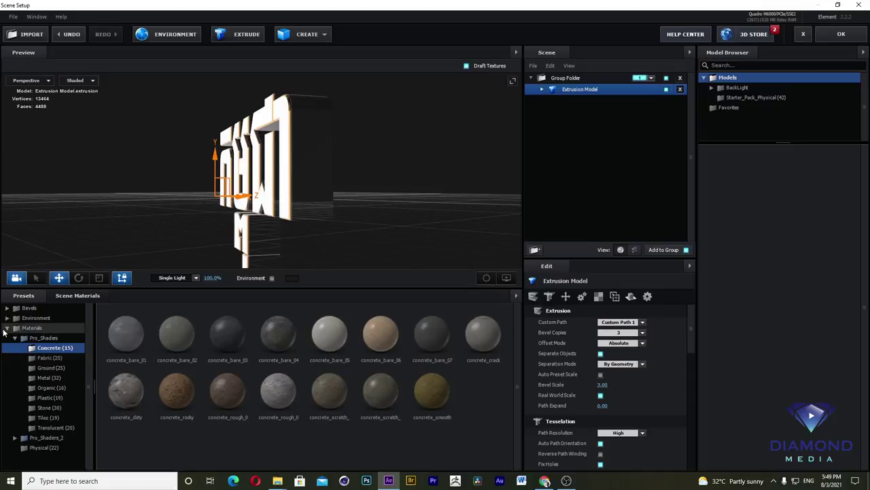
click(15, 337)
click(32, 358)
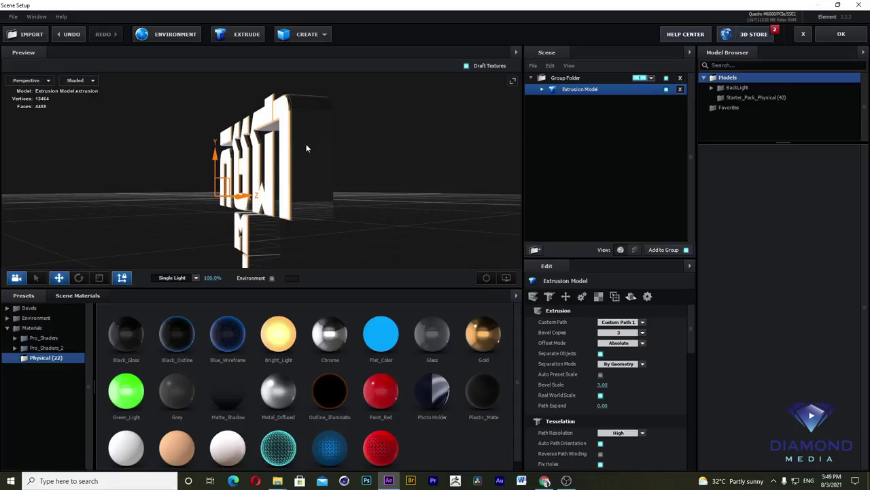
click(80, 298)
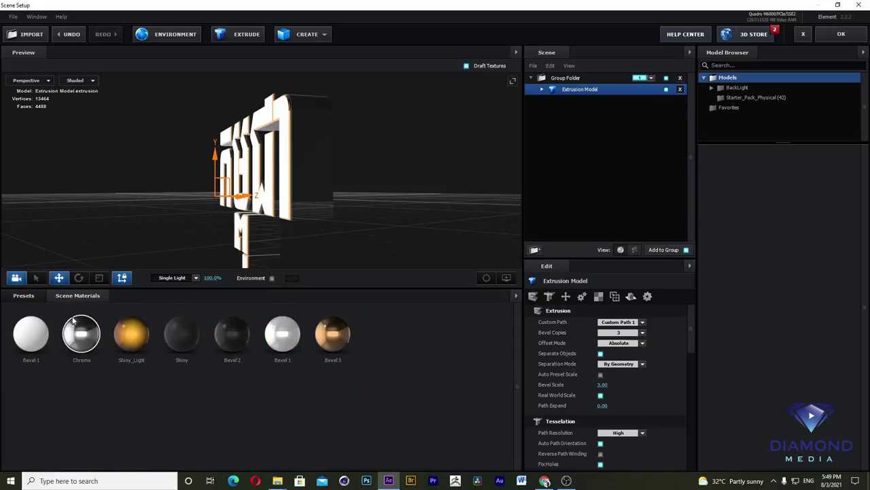
click(27, 297)
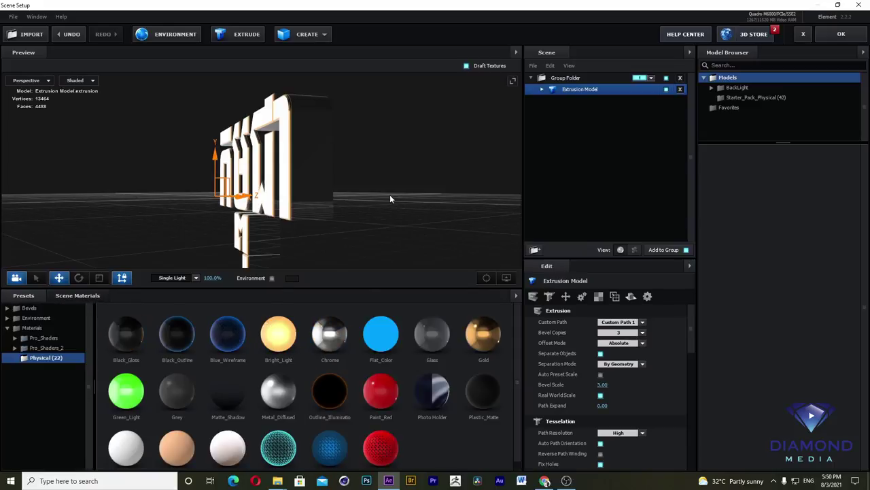
Step: Undo the extra bevel copies and rename Extrusion Model to 'Cambodia'
key(ctrl+z)
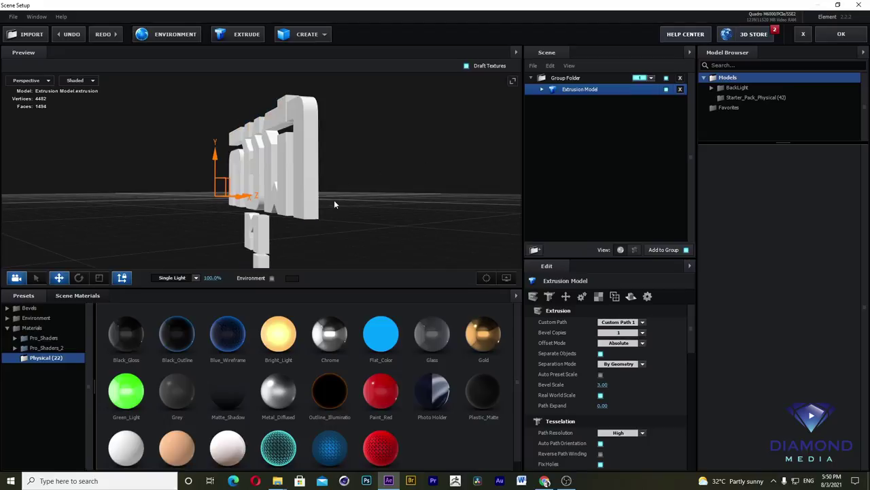
drag(316, 222, 360, 215)
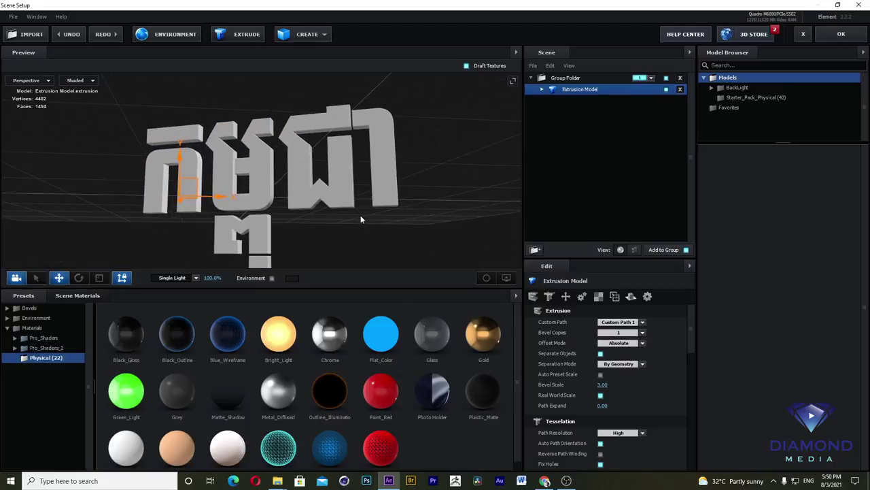
double_click(572, 90)
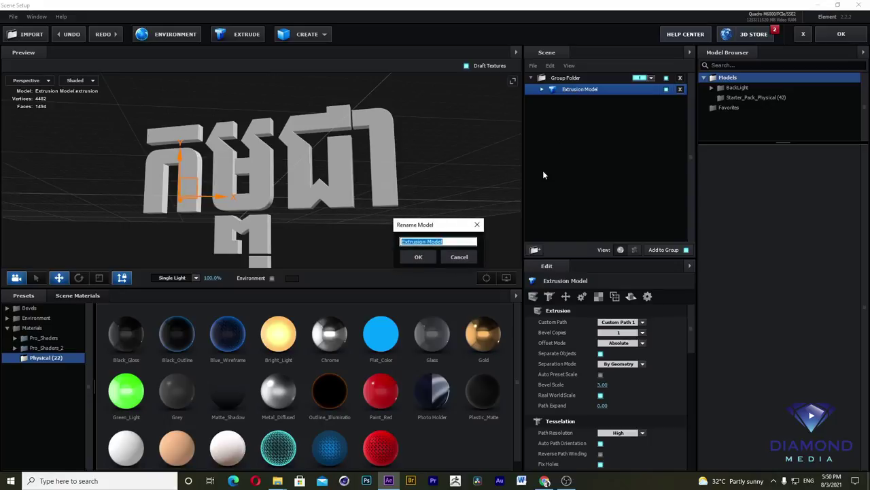
text(Cambodia)
click(419, 257)
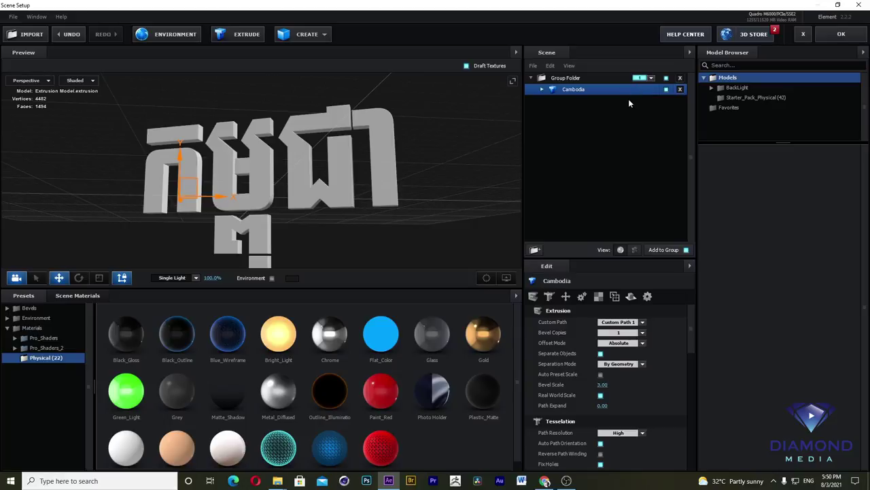
Step: Open Cambodia's Bevel 1 settings and trial a deeper extrusion and expanded edges, undoing the edges
click(543, 89)
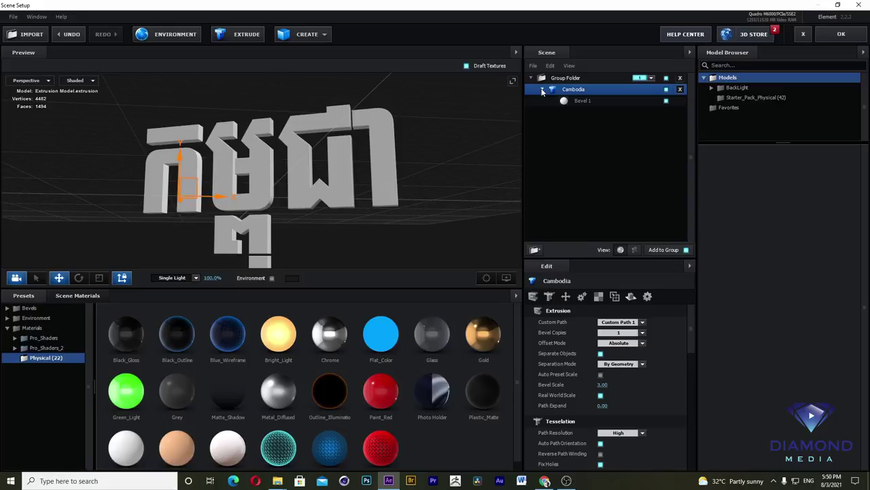
click(583, 101)
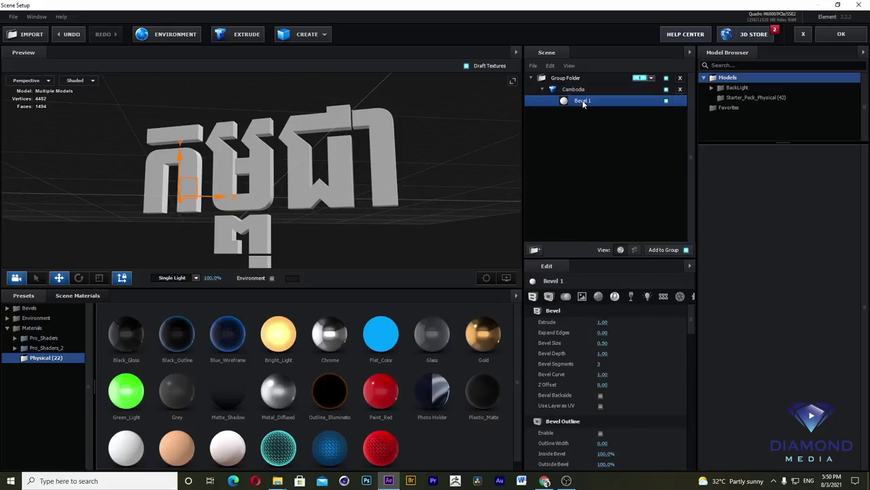
mouse_move(484, 155)
mouse_down()
mouse_move(442, 168)
mouse_move(398, 153)
mouse_up()
drag(479, 149, 457, 153)
scroll(456, 154, up, 2)
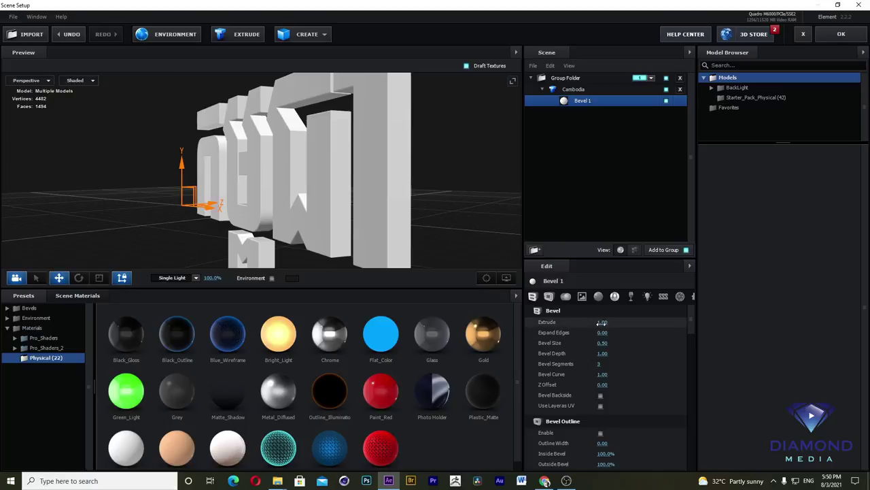
drag(603, 322, 666, 323)
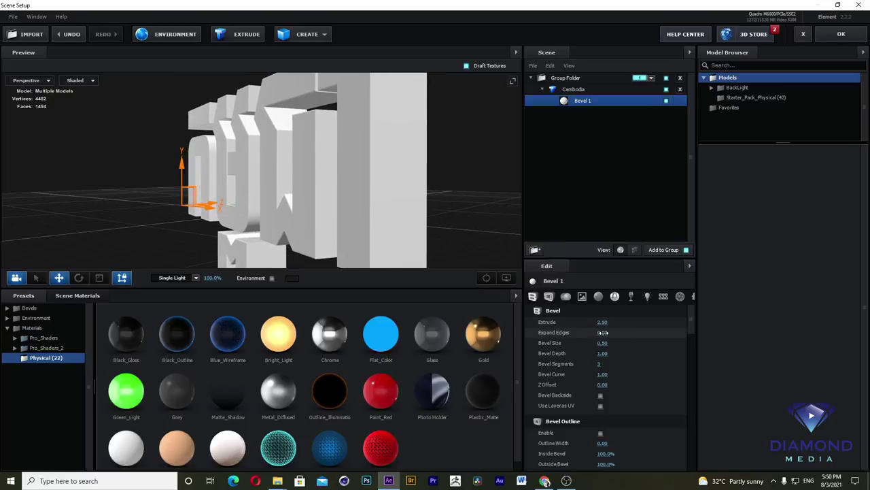
mouse_move(602, 332)
mouse_down()
mouse_move(622, 332)
mouse_move(582, 336)
mouse_up()
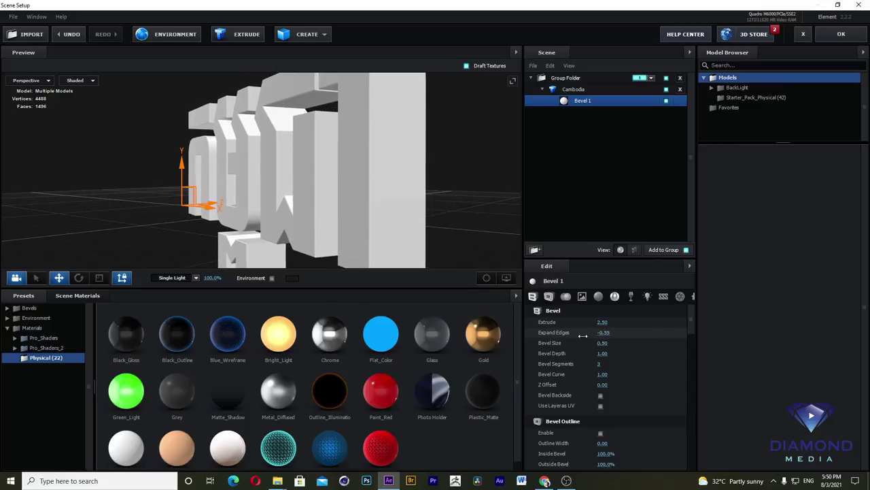
key(ctrl+z)
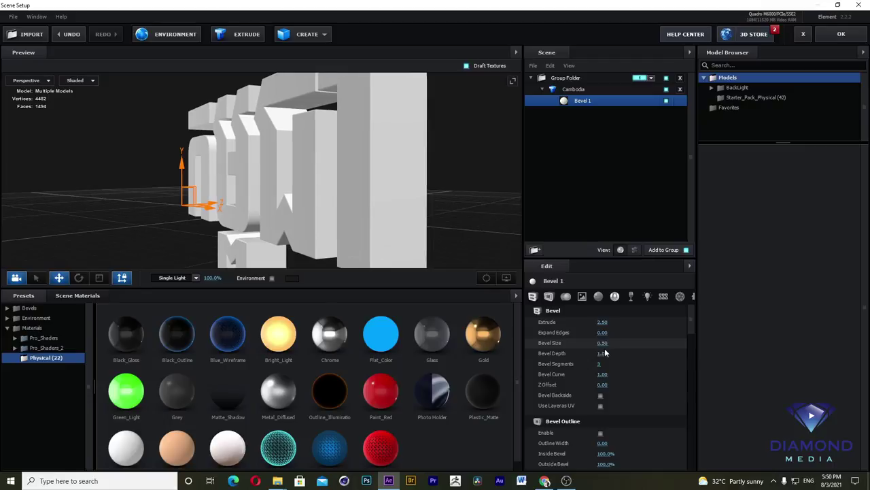
Step: Set Bevel Depth to 1.60 with 0 Bevel Segments for a flat bevel
drag(601, 343, 605, 344)
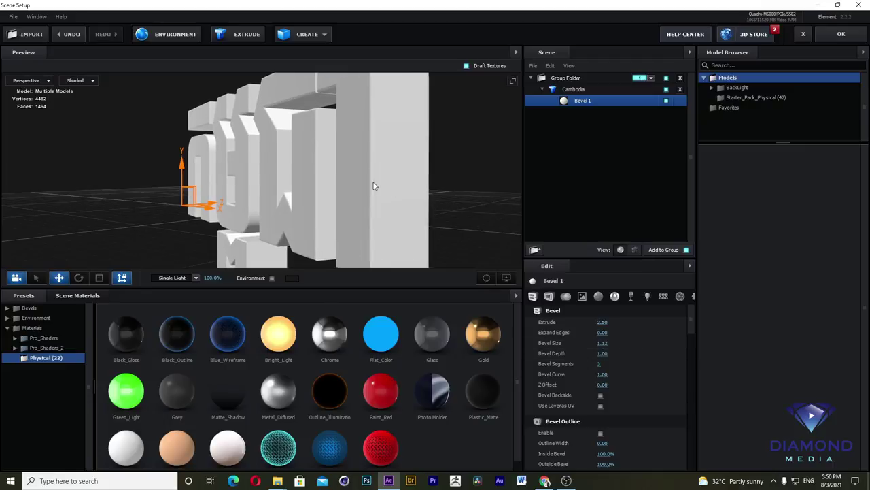
drag(602, 353, 649, 354)
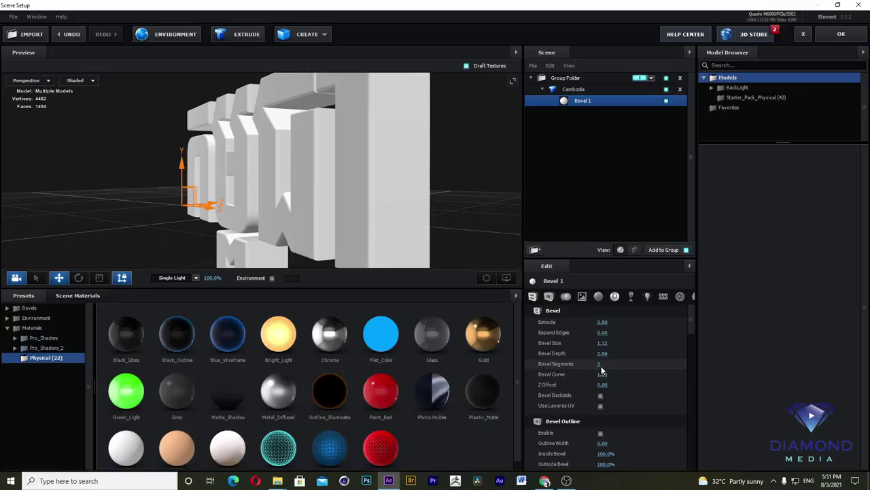
drag(603, 371, 588, 365)
drag(406, 260, 401, 231)
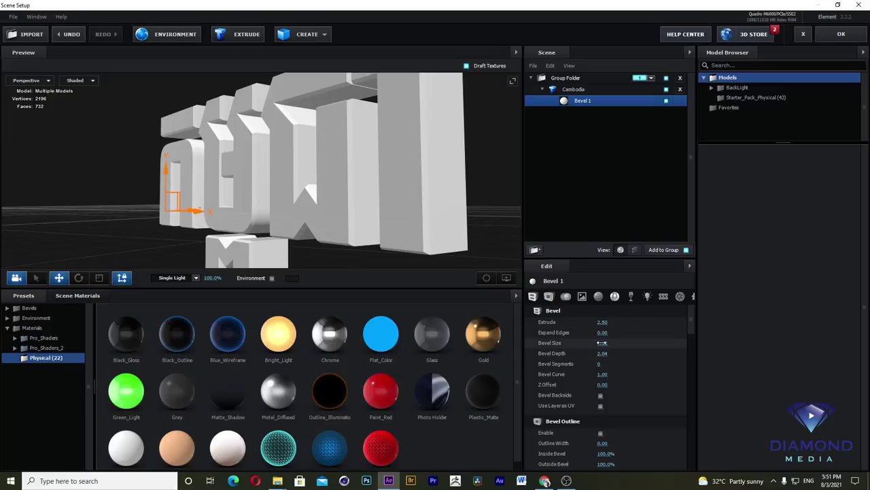
drag(601, 353, 584, 352)
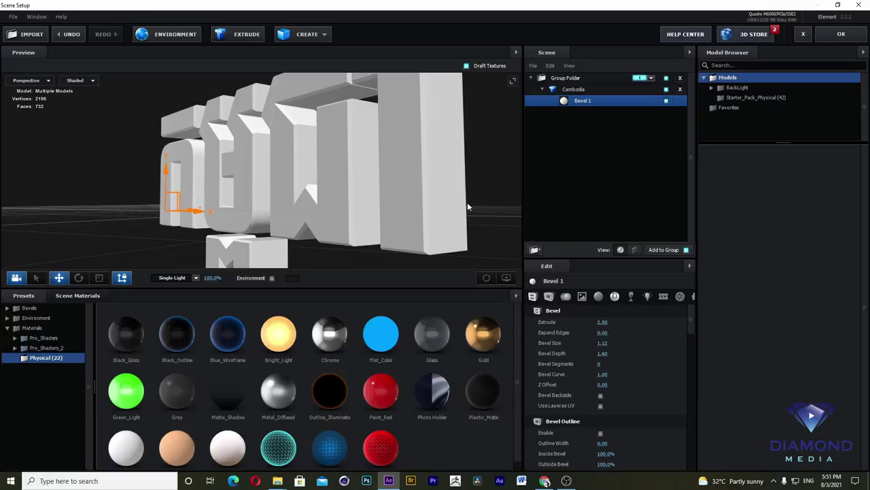
mouse_move(462, 208)
mouse_down()
mouse_move(440, 212)
mouse_move(448, 229)
mouse_up()
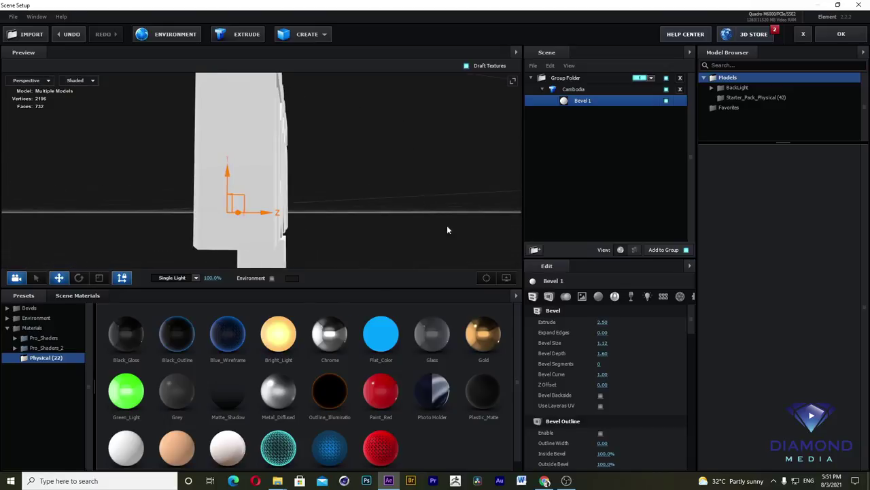
Step: Enable Bevel Backside and thin the Extrude to 1.10
click(600, 395)
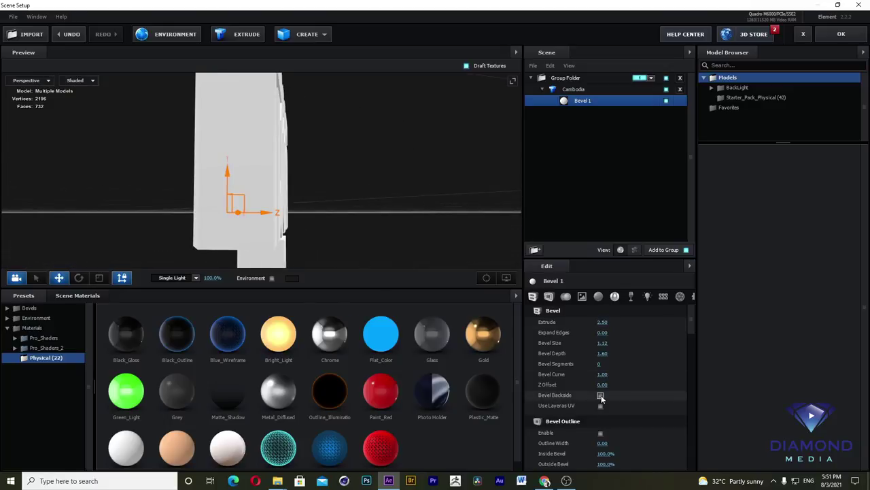
drag(367, 211, 391, 216)
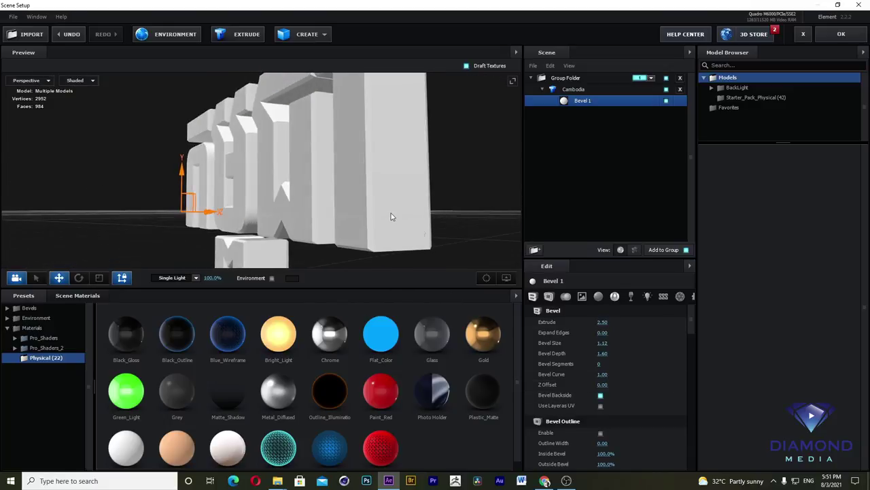
drag(587, 321, 552, 322)
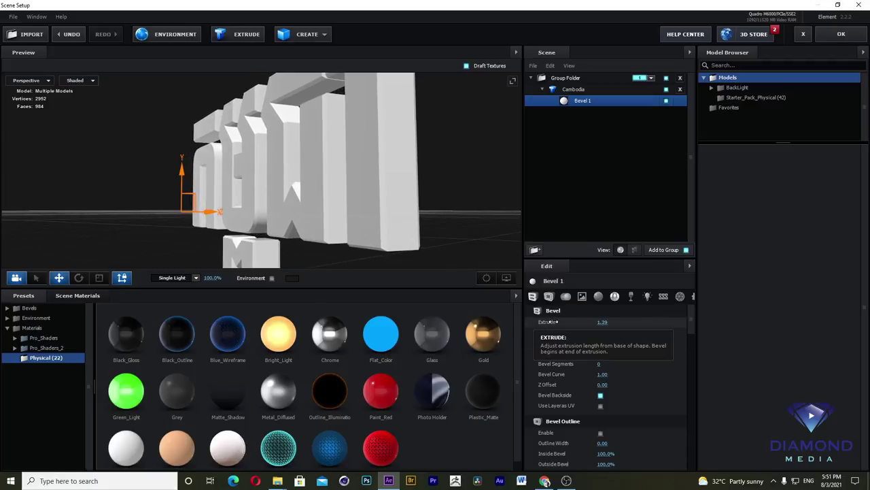
drag(554, 322, 541, 322)
mouse_move(440, 252)
mouse_down()
mouse_move(477, 243)
mouse_move(481, 218)
mouse_move(458, 219)
mouse_up()
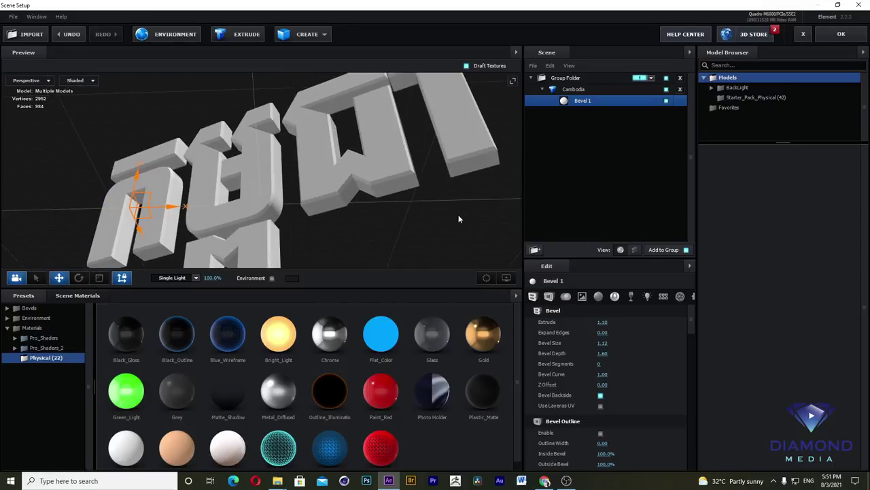
Step: Drag the Physical Gold material preset onto the Khmer title
click(12, 329)
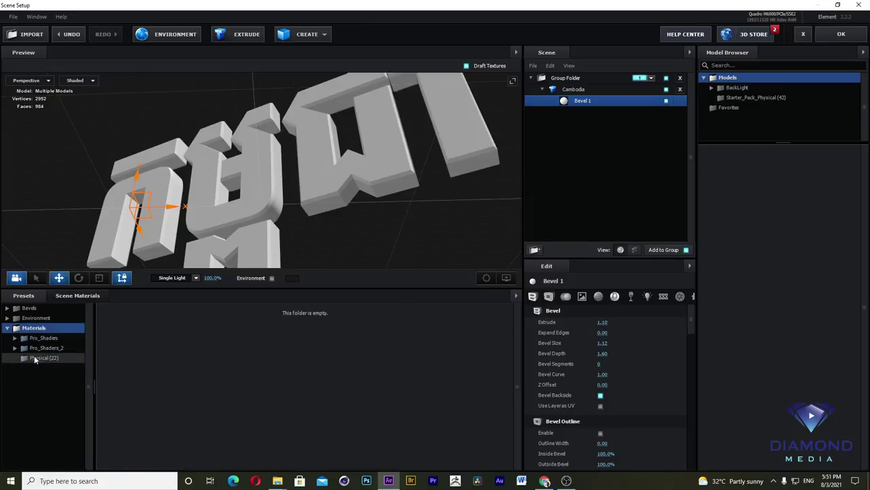
click(38, 358)
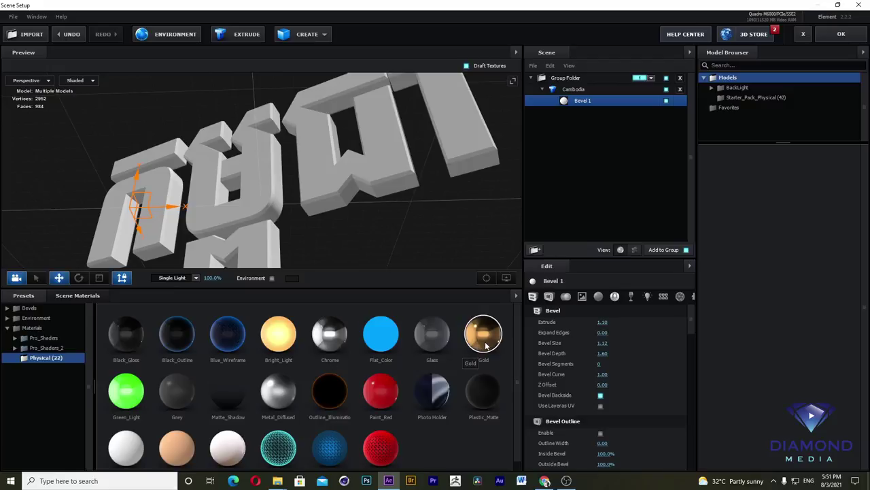
drag(484, 346, 450, 137)
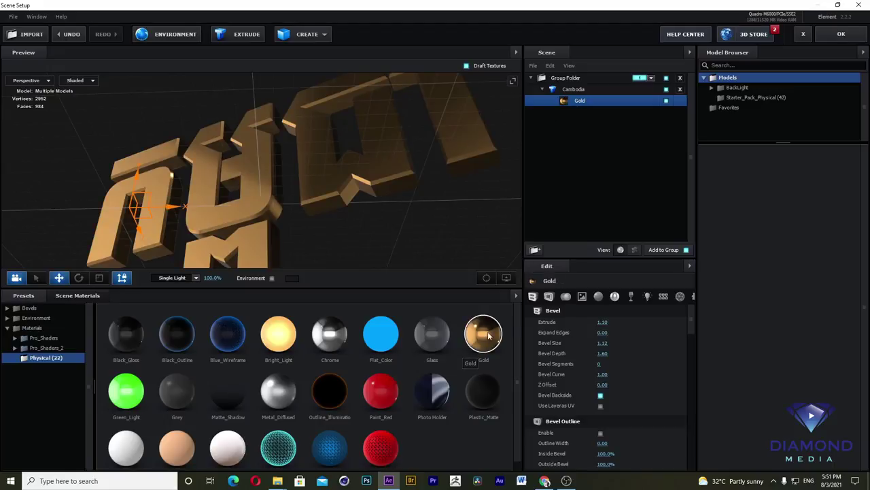
scroll(690, 327, down, 3)
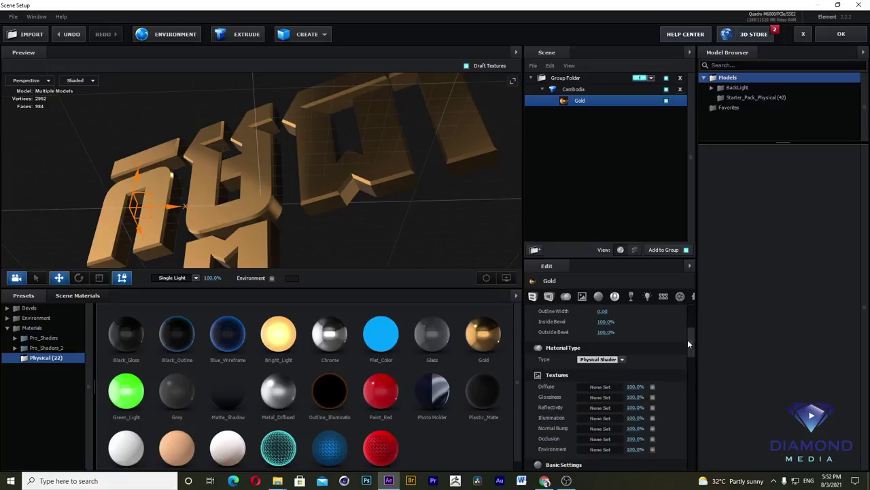
scroll(687, 339, down, 2)
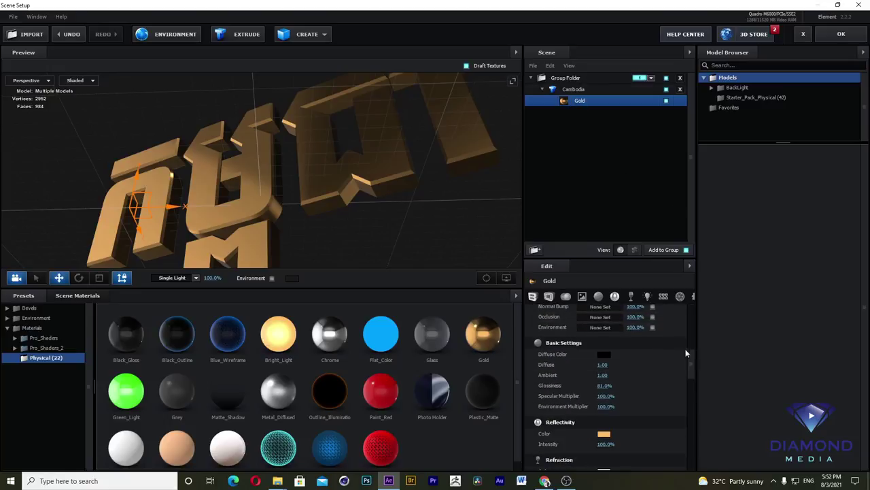
Step: Set the Gold material's Reflectivity Color to orange-gold FFB900
click(604, 433)
drag(650, 431, 648, 447)
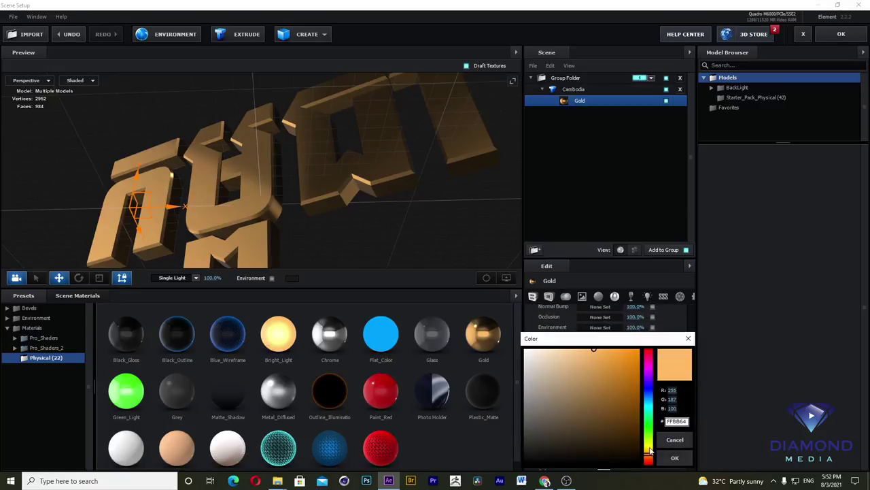
drag(631, 386, 639, 350)
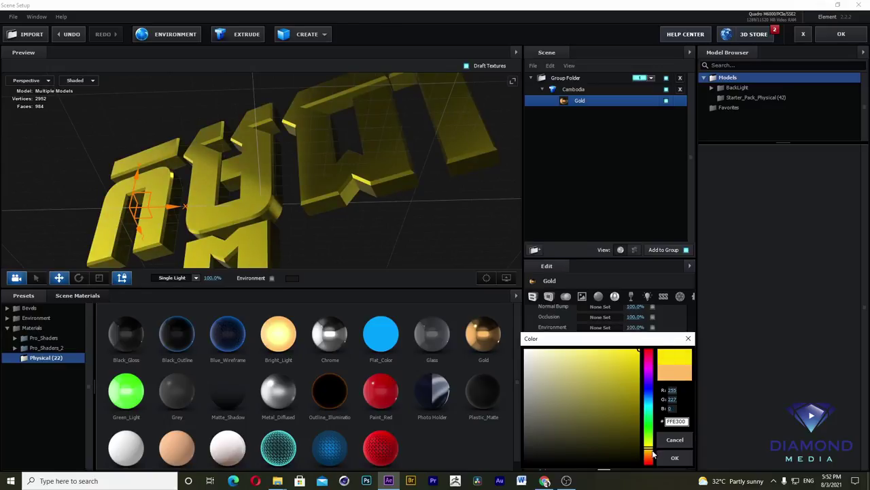
drag(650, 448, 649, 453)
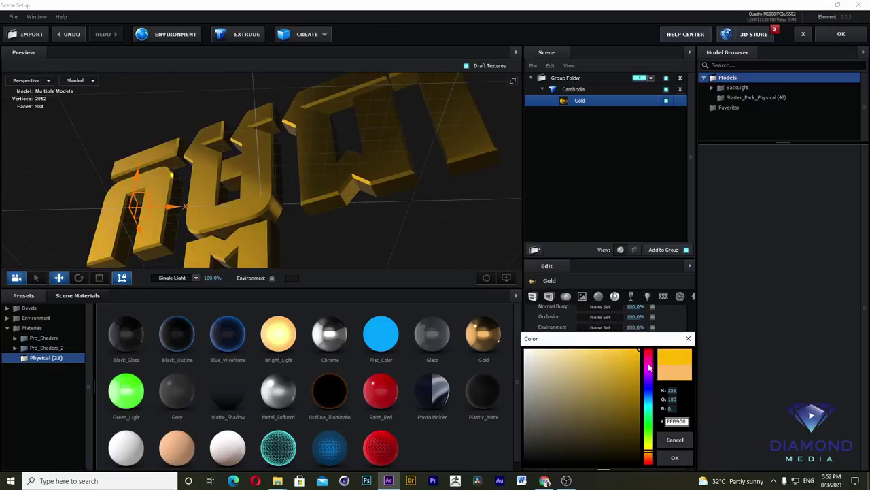
click(674, 458)
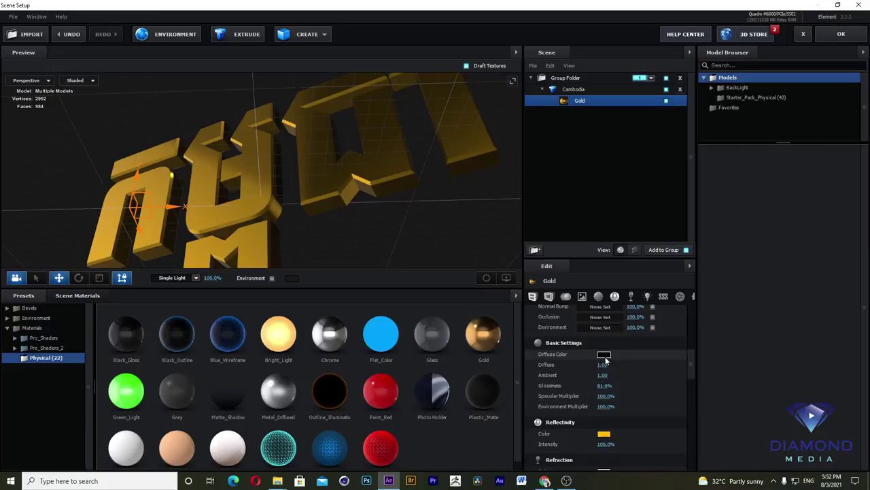
Step: Set the Diffuse Color to FF7700 and bring up the Cambodia model's settings
click(604, 354)
click(643, 312)
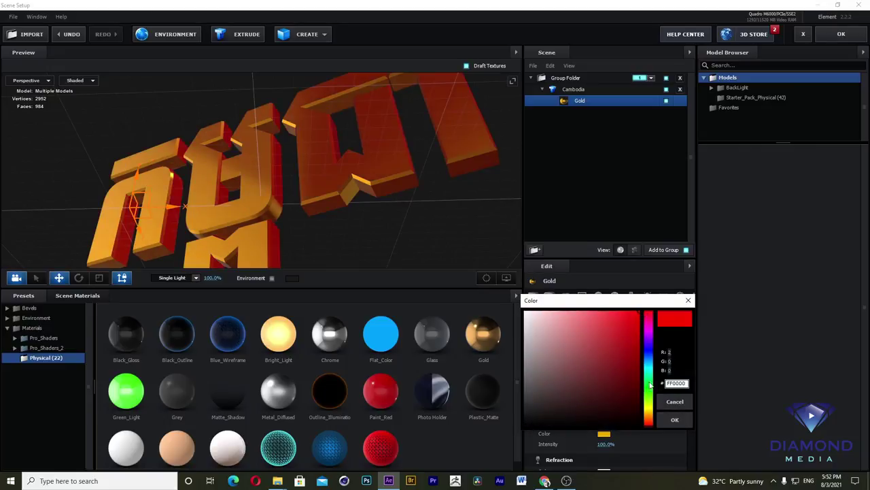
drag(650, 425, 649, 422)
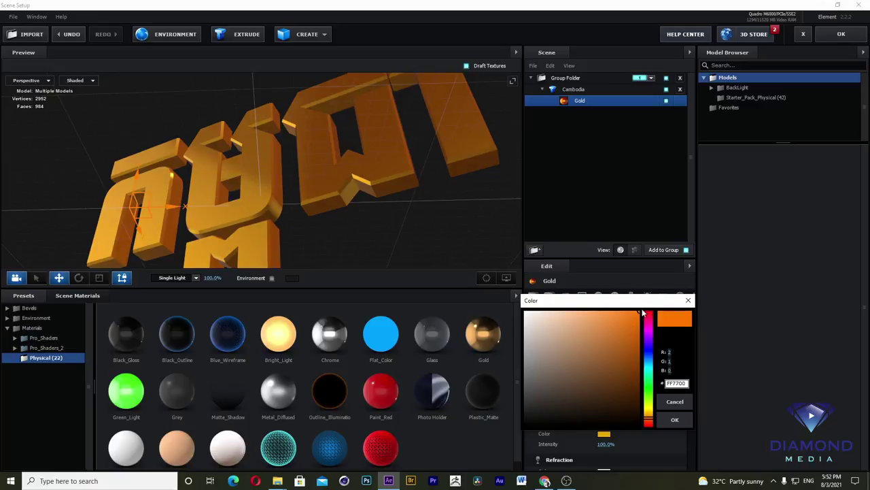
click(675, 419)
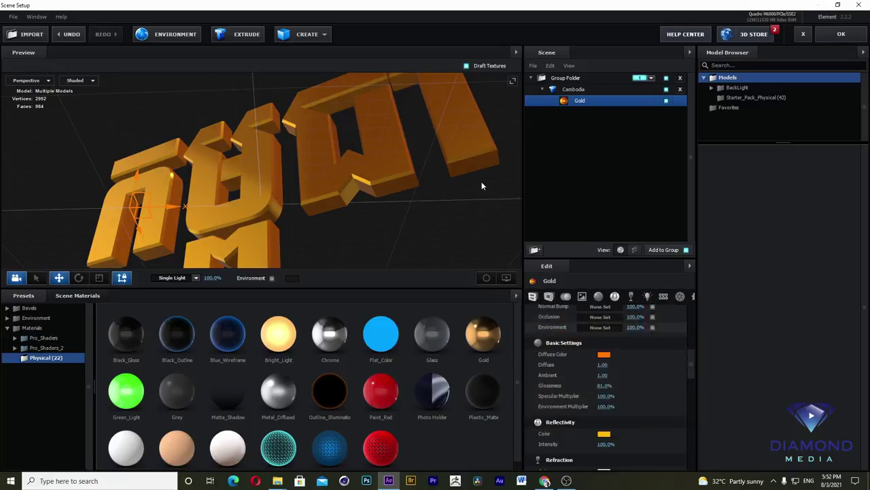
mouse_move(437, 172)
mouse_down()
mouse_move(433, 200)
mouse_move(424, 200)
mouse_move(458, 206)
mouse_move(429, 196)
mouse_move(373, 214)
mouse_up()
scroll(427, 190, down, 5)
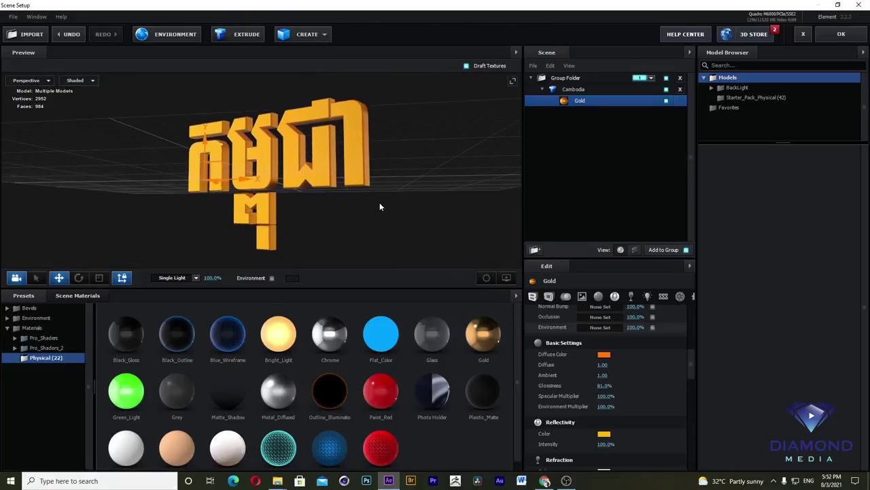
scroll(374, 214, up, 1)
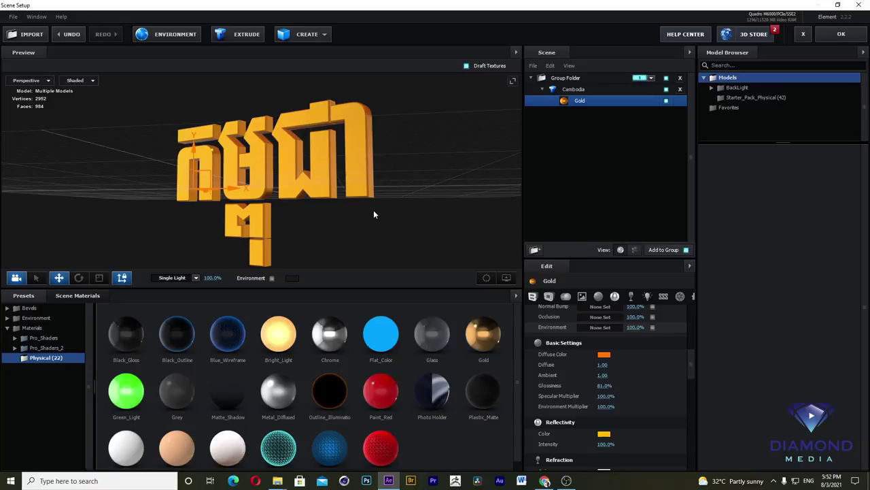
click(572, 91)
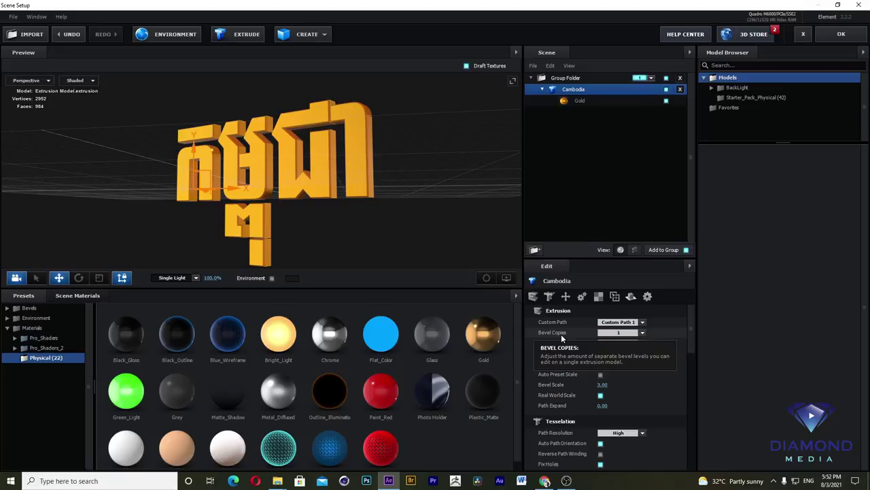
Step: Raise Bevel Copies to 2 and bring up the Bevel 2 settings
click(636, 333)
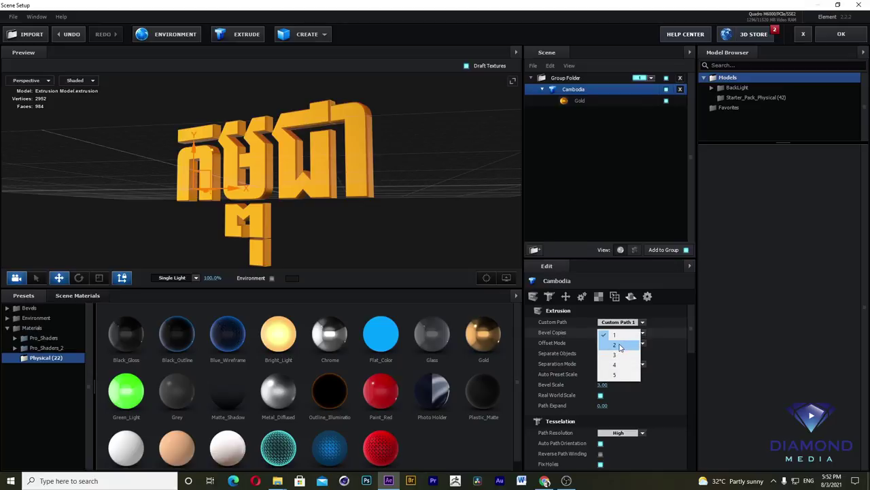
click(615, 344)
mouse_move(433, 204)
mouse_down()
mouse_move(374, 210)
mouse_move(420, 205)
mouse_up()
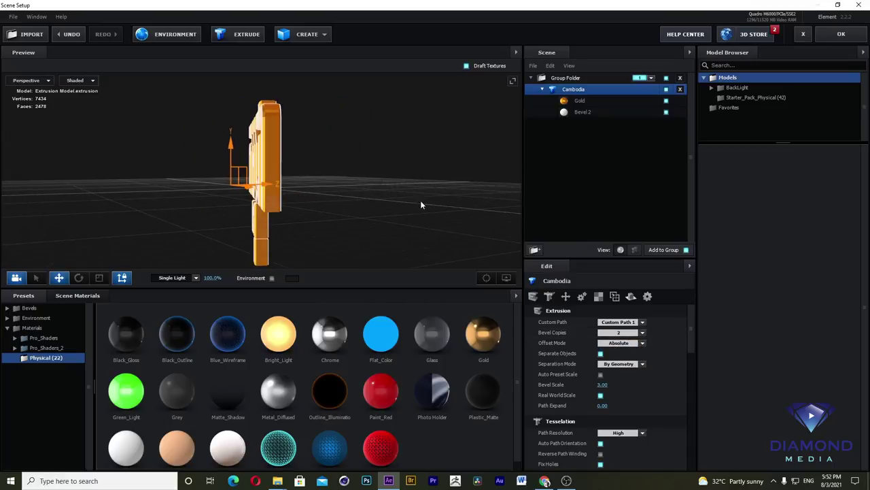
click(583, 113)
drag(431, 164, 422, 175)
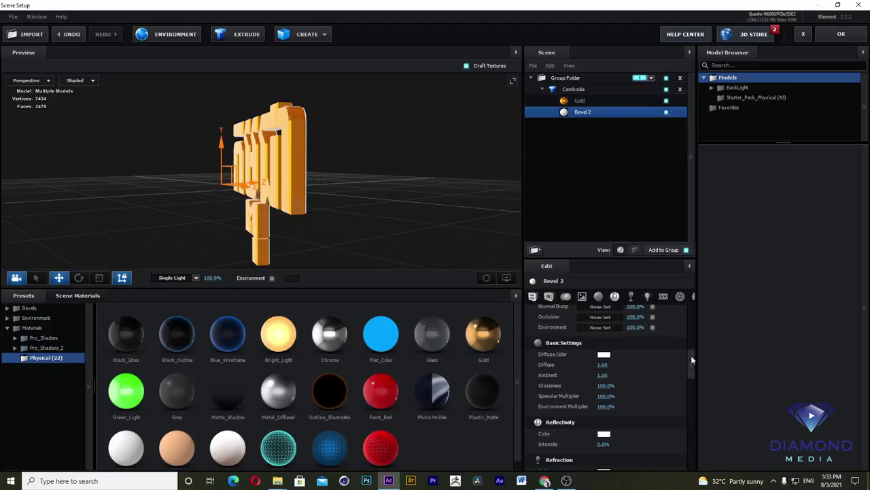
mouse_move(691, 355)
mouse_down()
mouse_move(665, 320)
mouse_move(642, 317)
mouse_up()
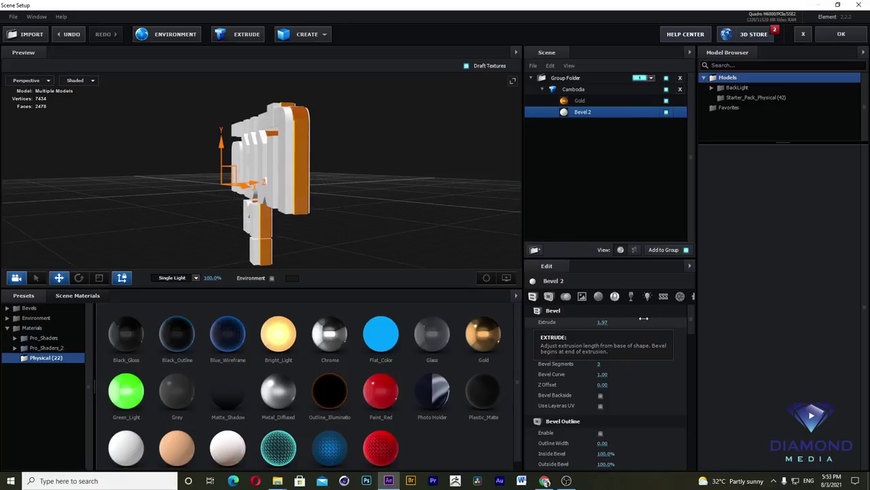
scroll(353, 181, up, 5)
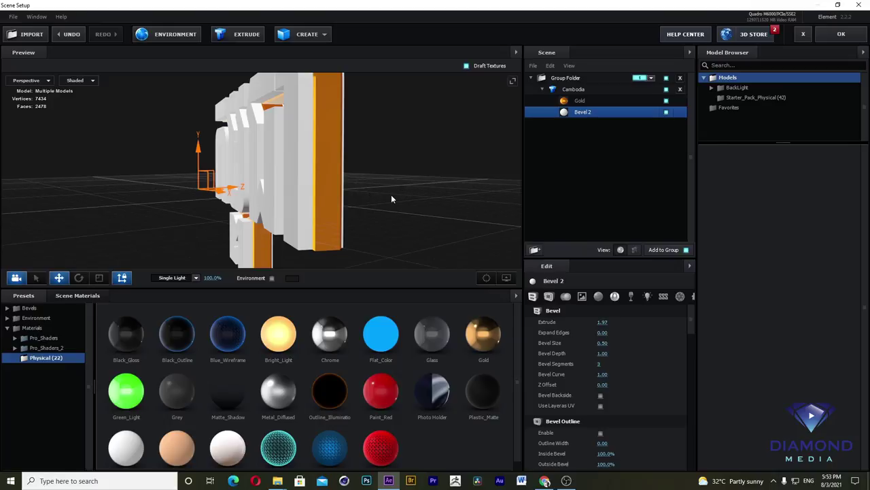
drag(391, 198, 389, 200)
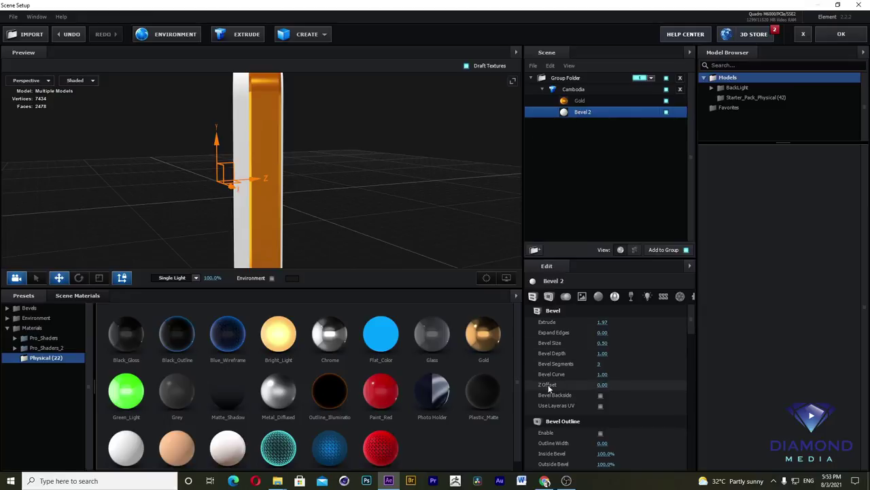
Step: Push Bevel 2's Z Offset back to -0.27
mouse_move(601, 384)
mouse_down()
mouse_move(589, 383)
mouse_move(604, 384)
mouse_up()
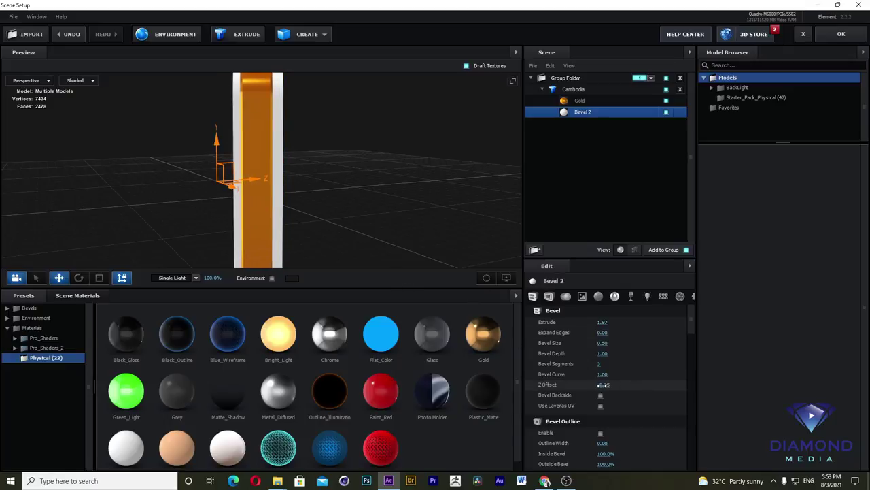
click(605, 384)
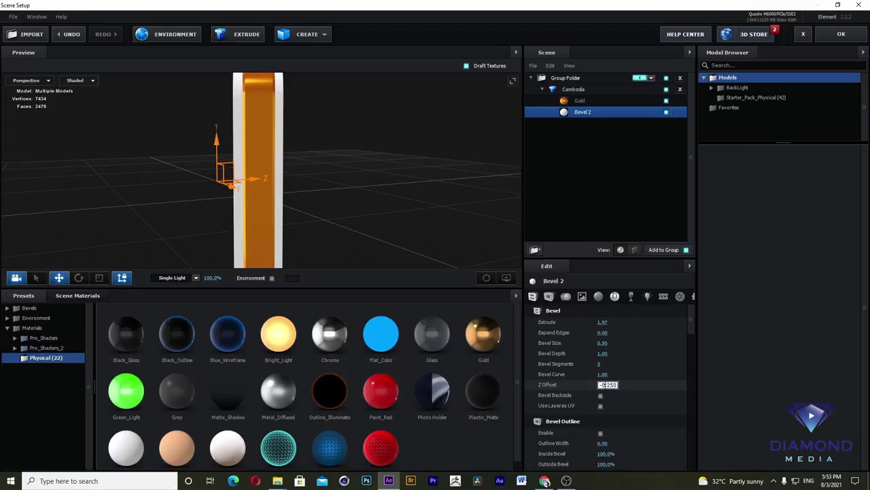
key(Return)
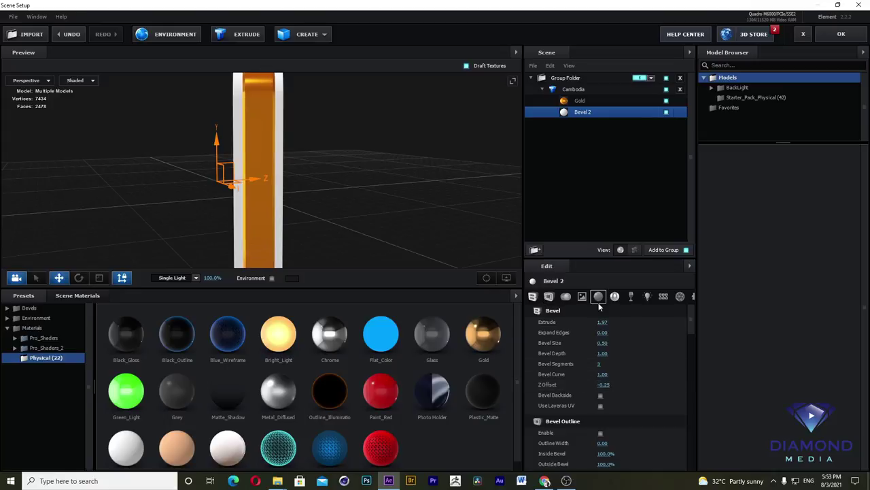
drag(604, 385, 607, 389)
mouse_move(368, 231)
mouse_down()
mouse_move(450, 214)
mouse_move(422, 193)
mouse_up()
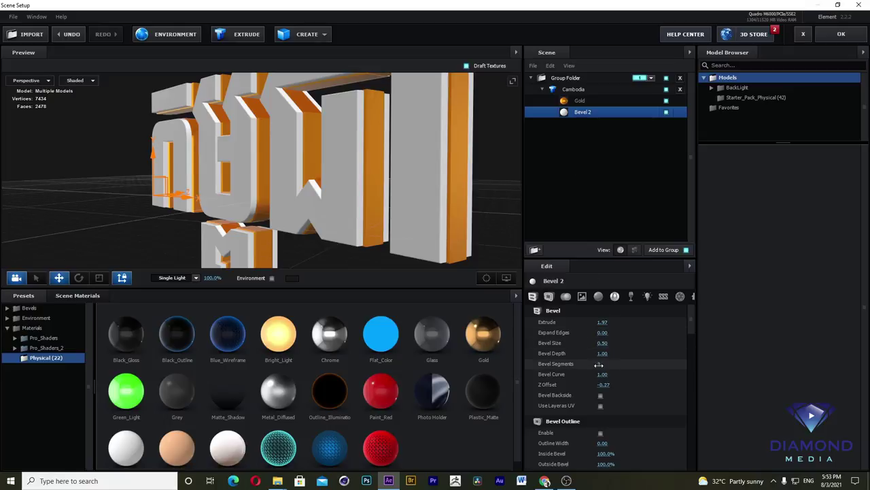
Step: Set Bevel 2's Bevel Segments to 0 and Expand Edges to 0.02
mouse_move(600, 364)
mouse_down()
mouse_move(568, 365)
mouse_move(603, 343)
mouse_up()
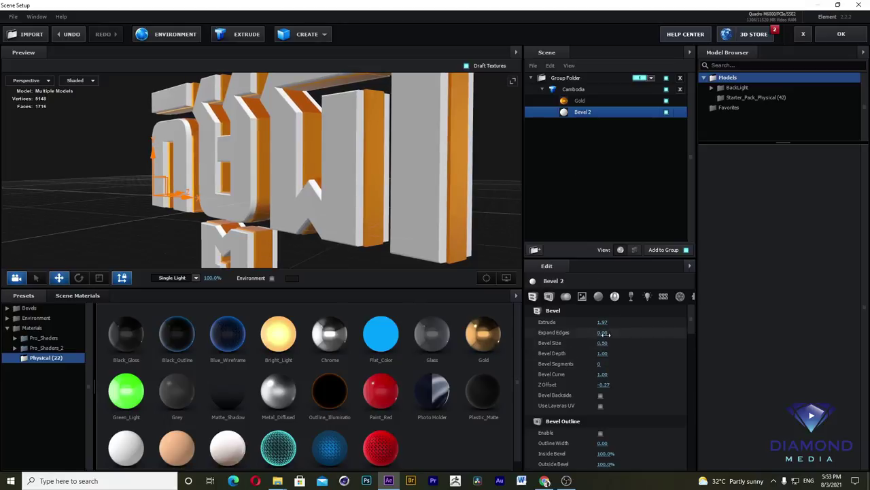
mouse_move(603, 333)
mouse_down()
mouse_move(613, 332)
mouse_move(604, 332)
mouse_up()
drag(475, 202, 456, 206)
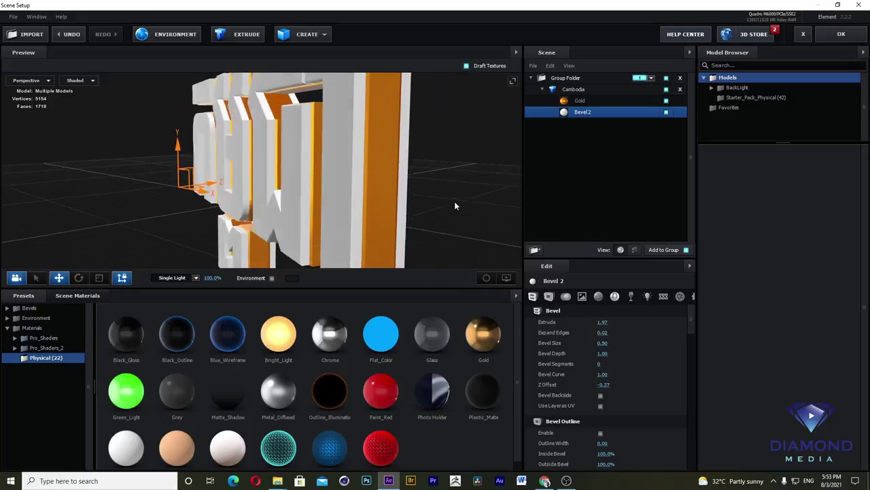
click(580, 101)
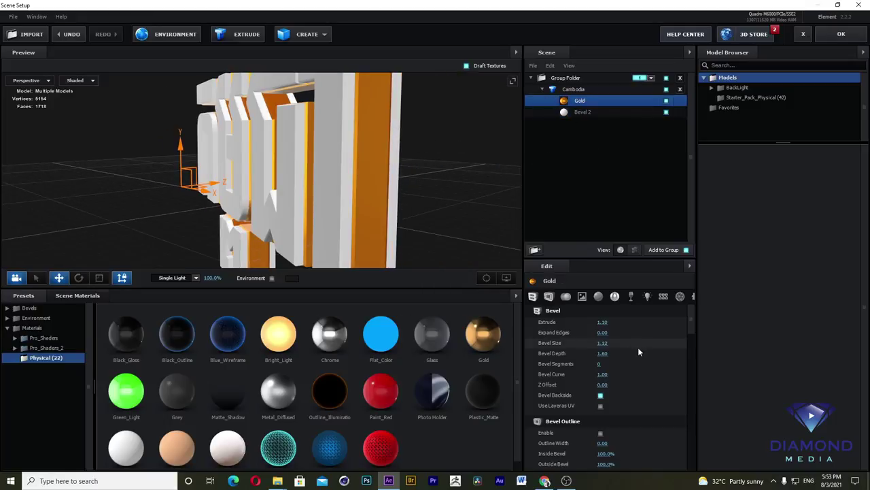
Step: Expand the Gold bevel's edges to 0.99 and give Bevel 2 the Chrome material, then select Cambodia
drag(602, 333, 641, 328)
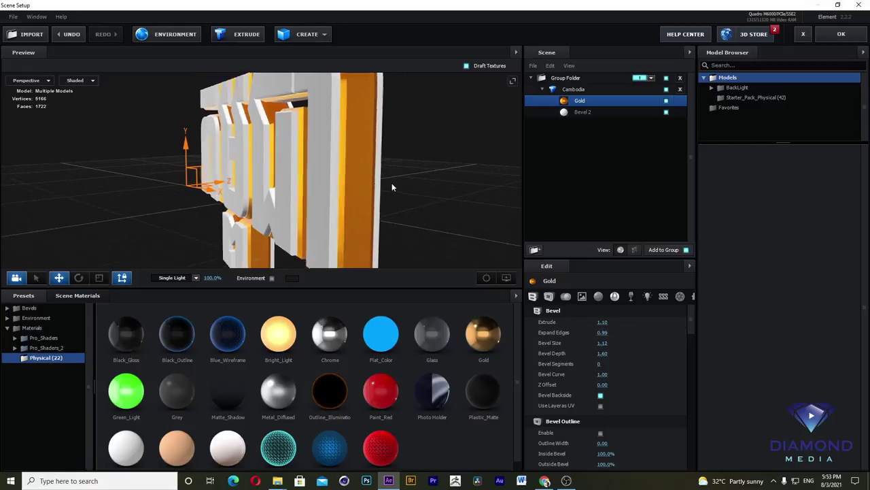
scroll(392, 189, down, 3)
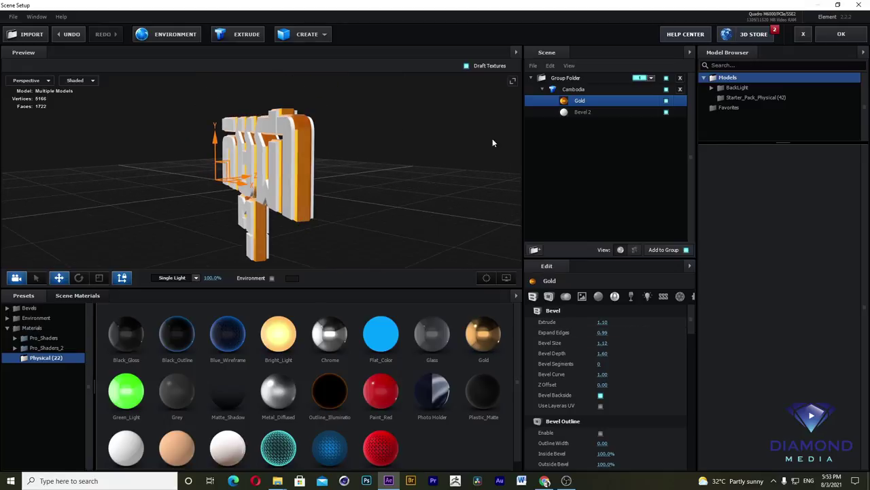
click(583, 112)
mouse_move(377, 206)
mouse_down()
mouse_move(425, 194)
mouse_move(393, 207)
mouse_move(405, 195)
mouse_up()
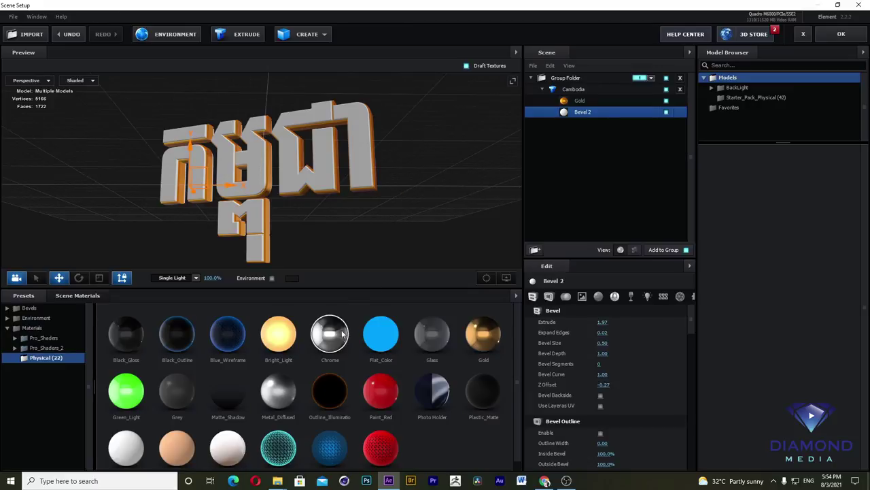
drag(330, 333, 590, 112)
mouse_move(448, 172)
mouse_down()
mouse_move(400, 212)
mouse_move(452, 230)
mouse_move(416, 184)
mouse_up()
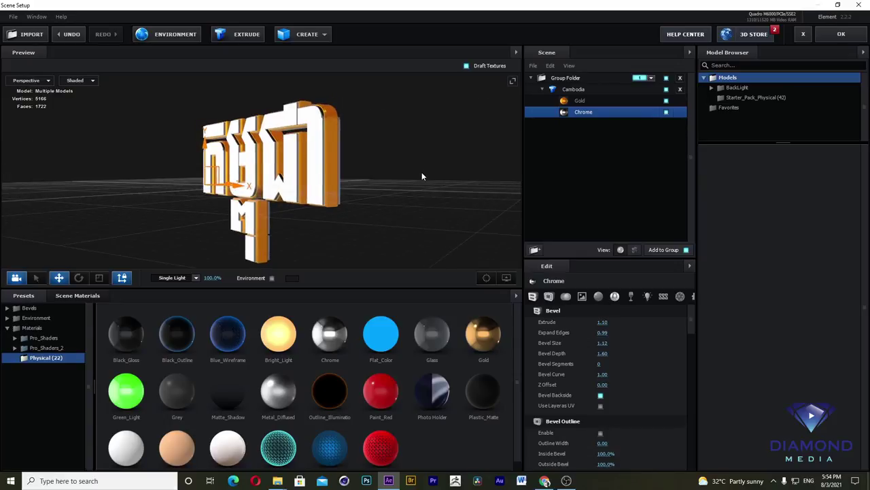
click(575, 91)
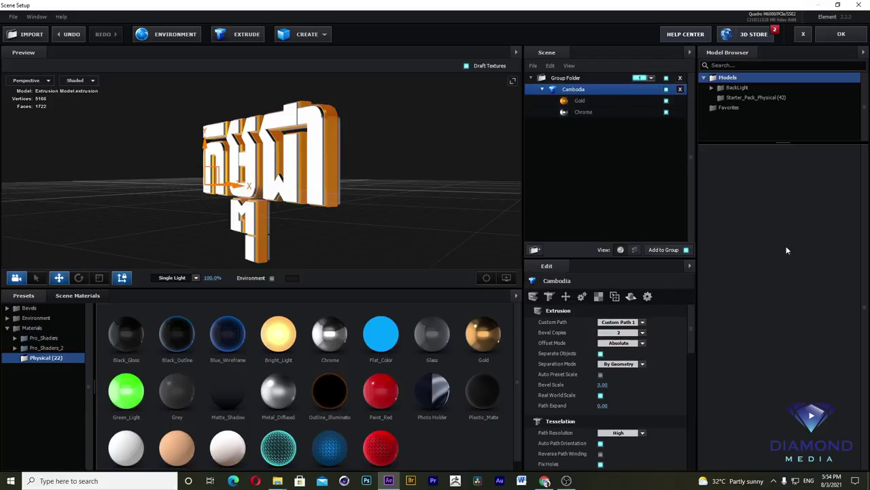
Step: Add a third bevel copy, then deepen Bevel 3's extrusion and push its Z offset back
click(620, 332)
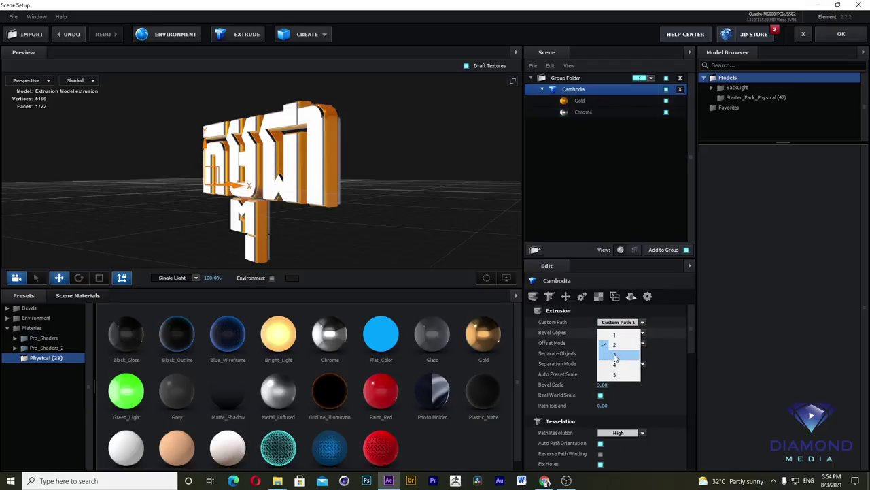
click(616, 355)
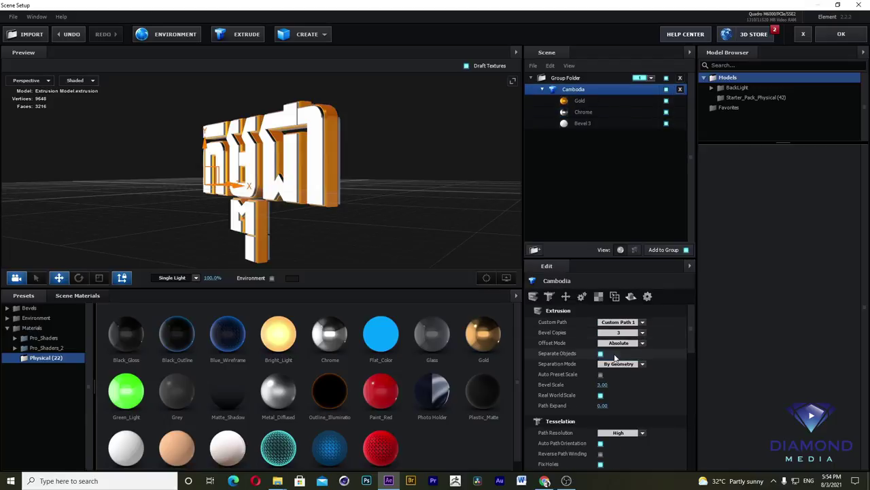
click(586, 123)
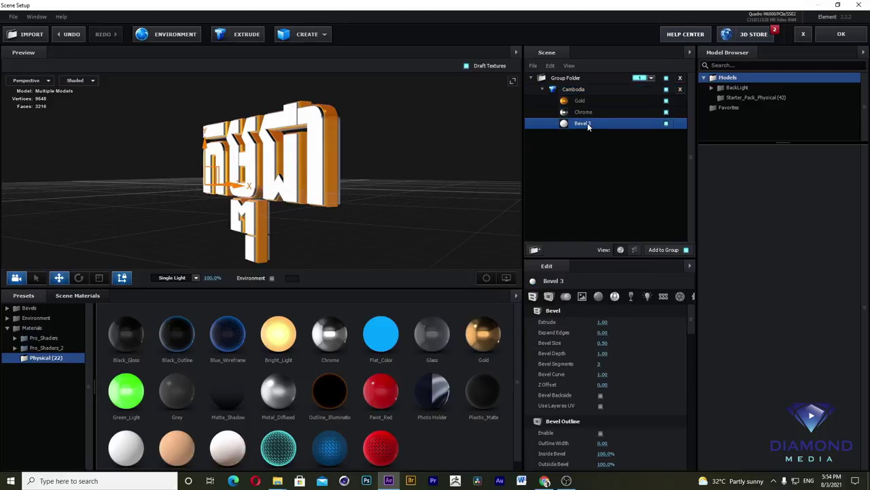
drag(602, 321, 664, 321)
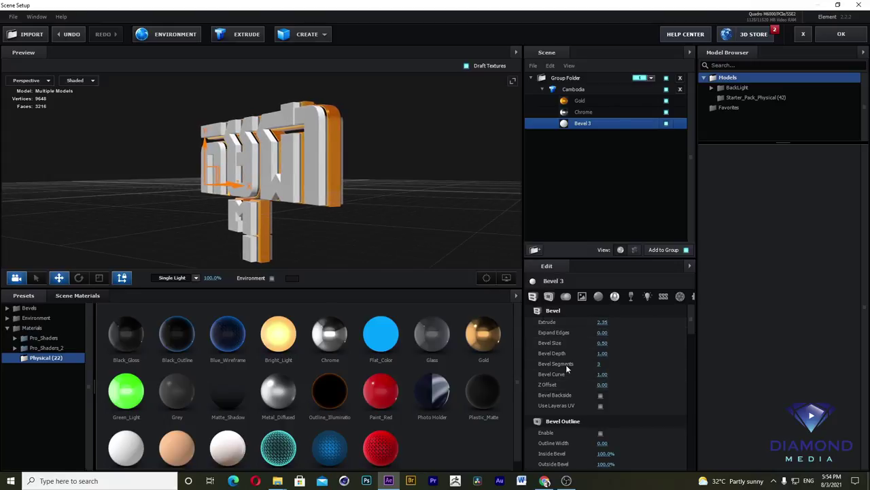
drag(471, 227, 418, 170)
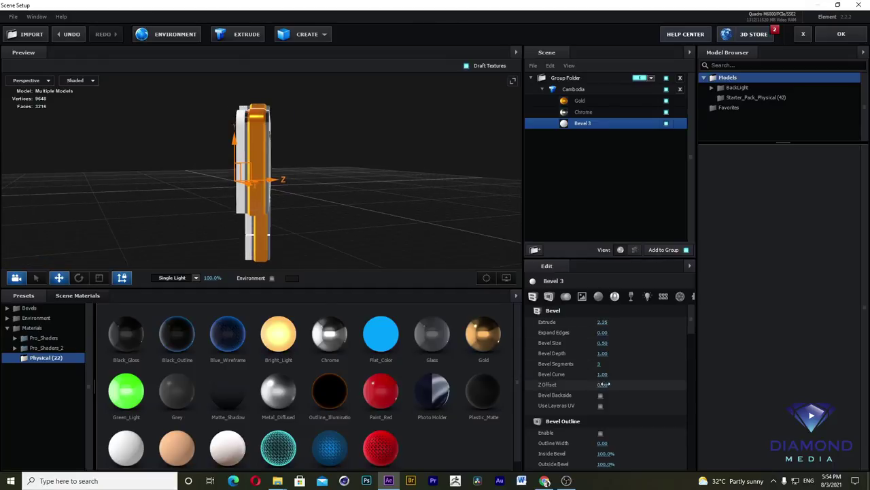
drag(605, 384, 582, 380)
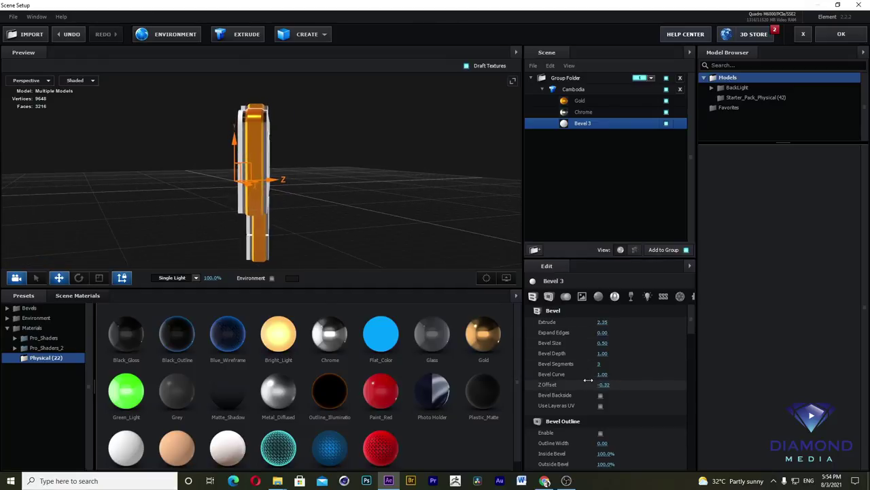
Step: Fine-tune Bevel 3's extrusion and Z offset and set its bevel segments to 0
scroll(342, 185, up, 5)
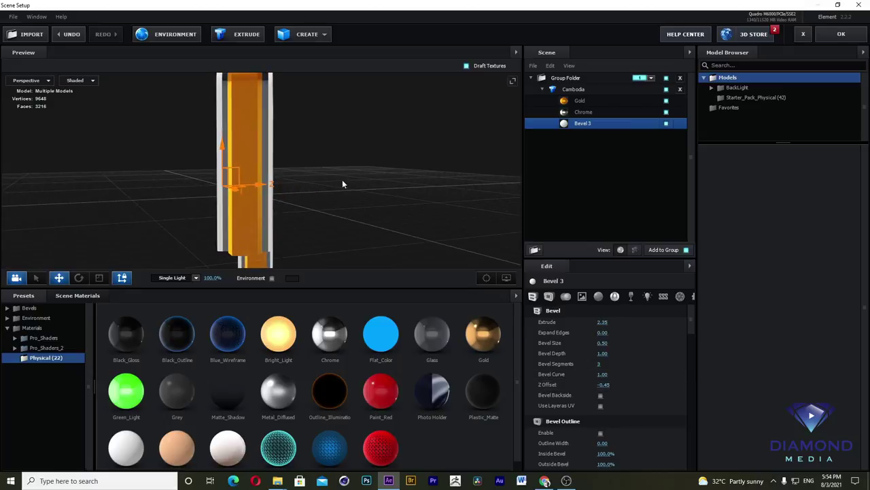
drag(602, 322, 619, 323)
mouse_move(604, 385)
mouse_down()
mouse_move(613, 385)
mouse_move(593, 385)
mouse_up()
drag(452, 244, 377, 197)
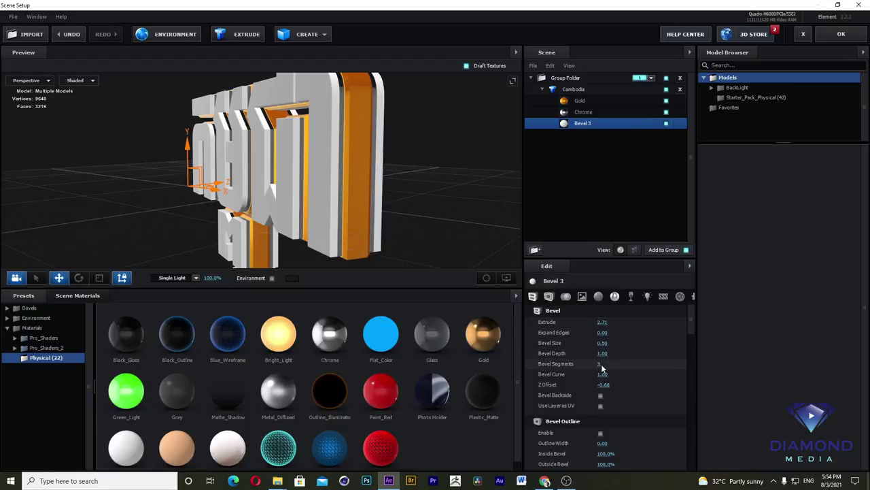
drag(601, 363, 529, 362)
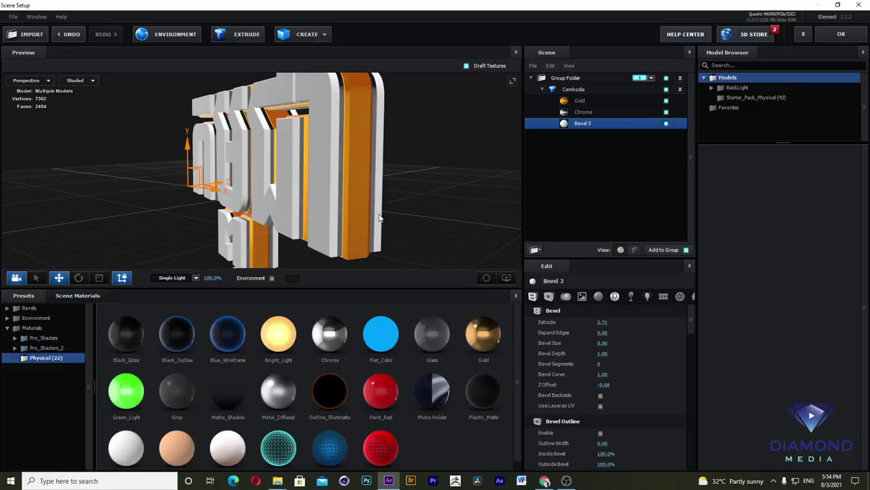
mouse_move(490, 231)
mouse_down()
mouse_move(435, 192)
mouse_move(401, 220)
mouse_up()
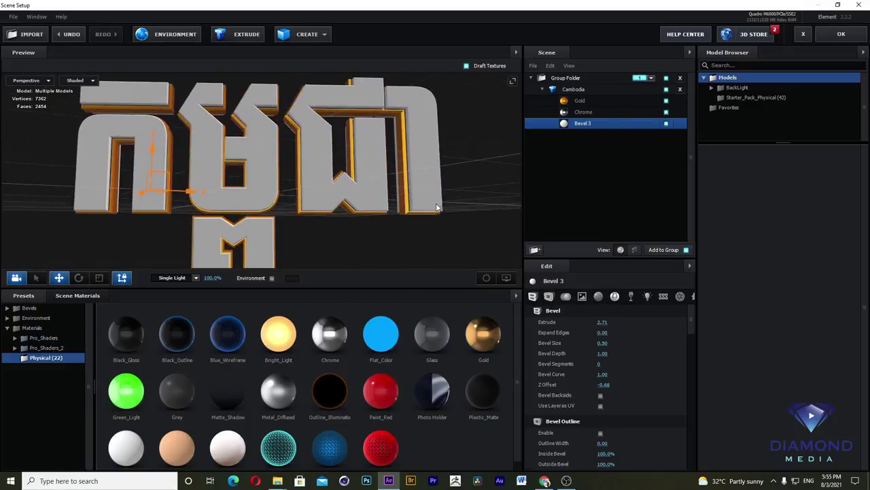
Step: Widen the Chrome bevel's Expand Edges to 1.24
click(578, 113)
drag(604, 333, 654, 333)
mouse_move(439, 226)
mouse_down()
mouse_move(465, 173)
mouse_move(389, 230)
mouse_up()
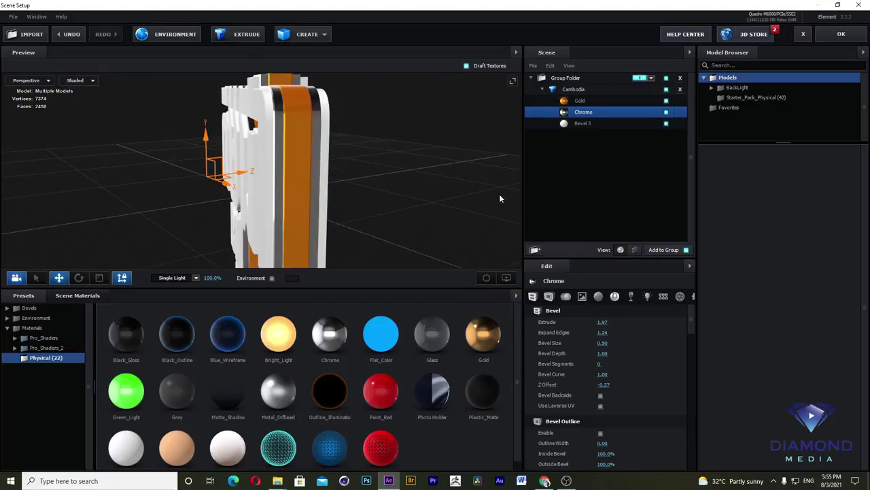
Step: Set Bevel 3's Extrude to 2.34 and Z Offset to -0.45
click(575, 123)
drag(604, 322, 588, 324)
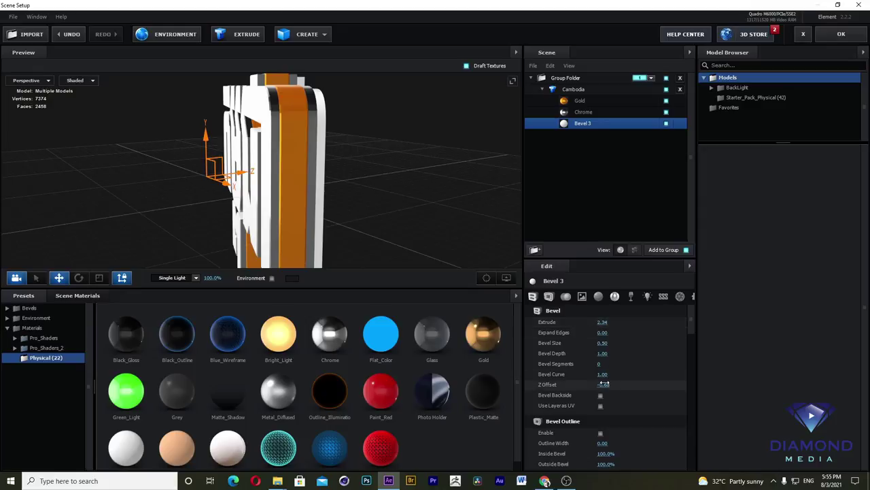
drag(604, 385, 614, 384)
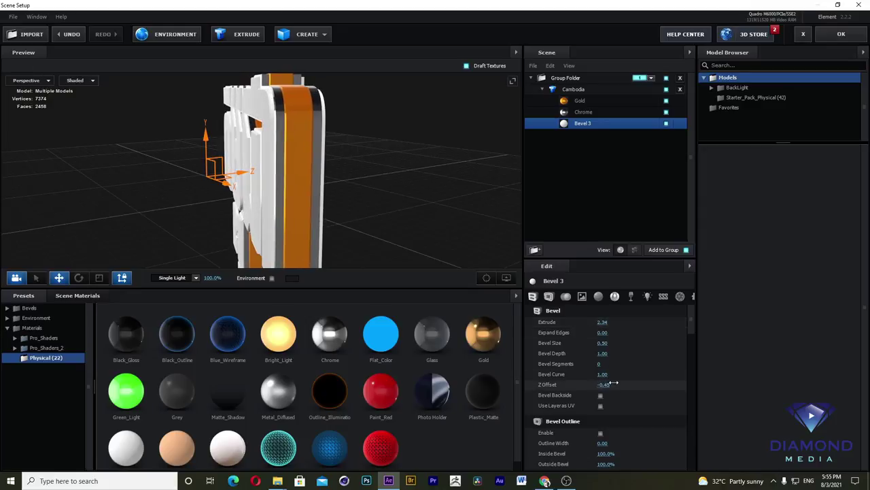
mouse_move(452, 238)
mouse_down()
mouse_move(442, 241)
mouse_move(508, 198)
mouse_move(412, 191)
mouse_up()
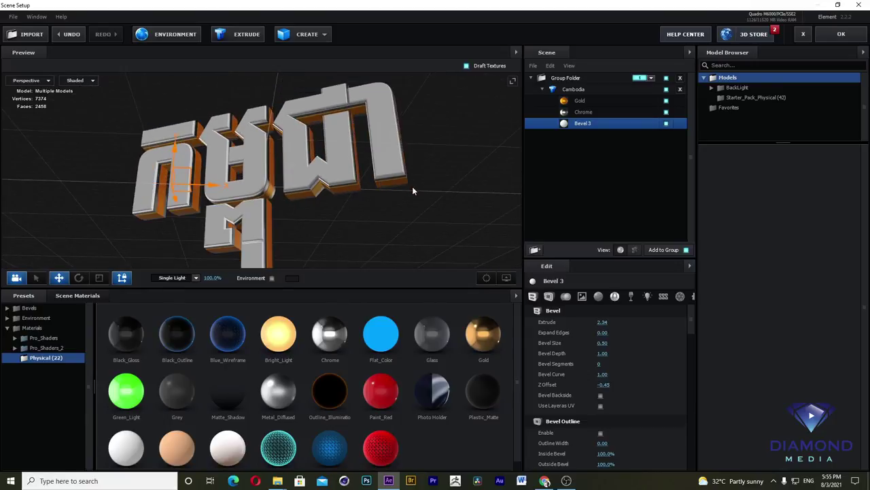
drag(372, 180, 389, 176)
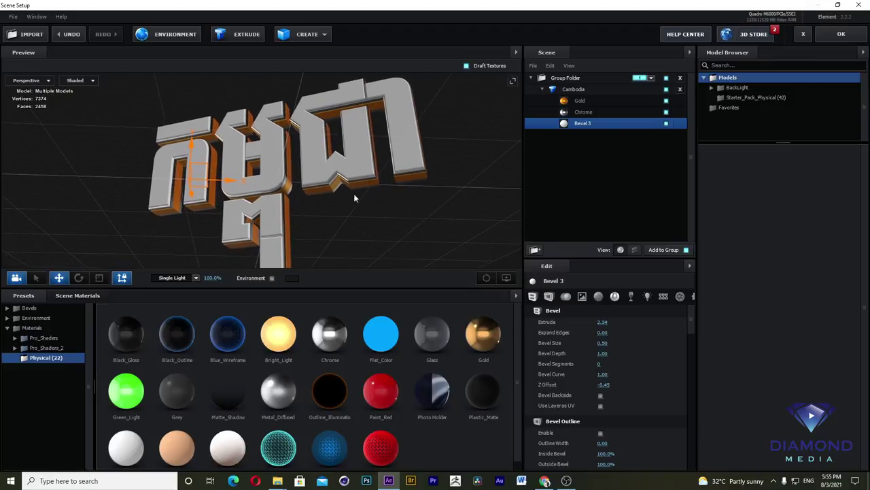
Step: Apply the BackLight_2K_13 environment from the BackLight_Environments presets
click(43, 318)
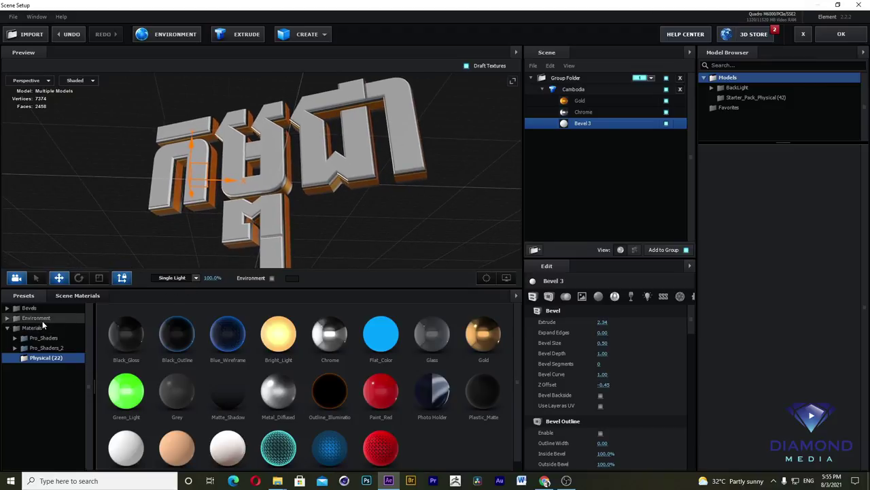
double_click(49, 329)
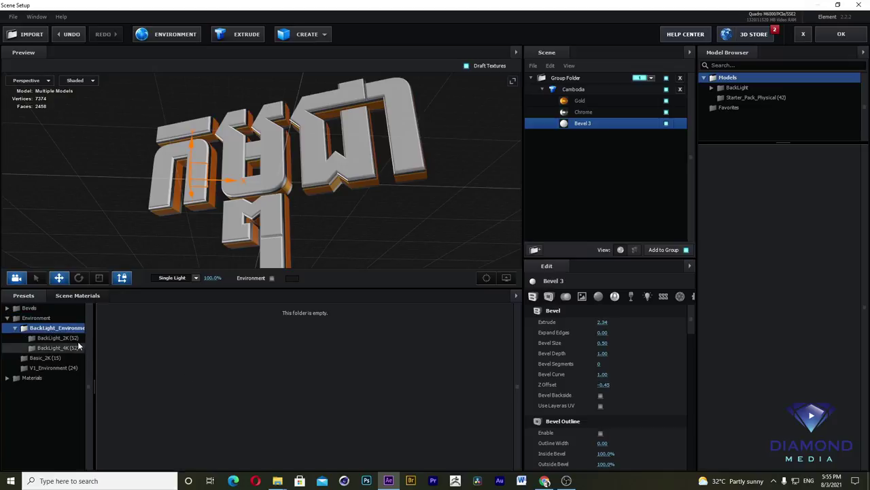
click(71, 338)
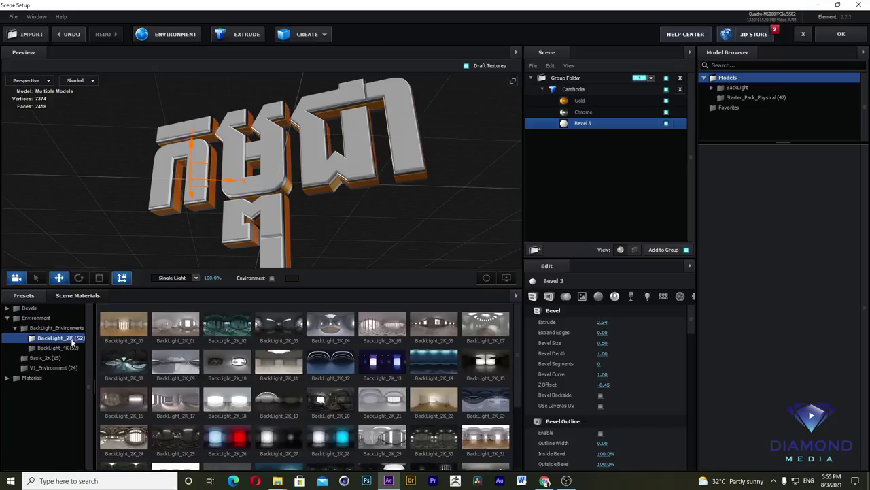
click(381, 368)
mouse_move(311, 218)
mouse_down()
mouse_move(348, 226)
mouse_move(365, 249)
mouse_move(366, 272)
mouse_move(327, 237)
mouse_move(336, 209)
mouse_up()
Step: Preview other backlight environments, including BackLight_2K_26, BackLight_2K_31 and BackLight_2K_44
click(332, 436)
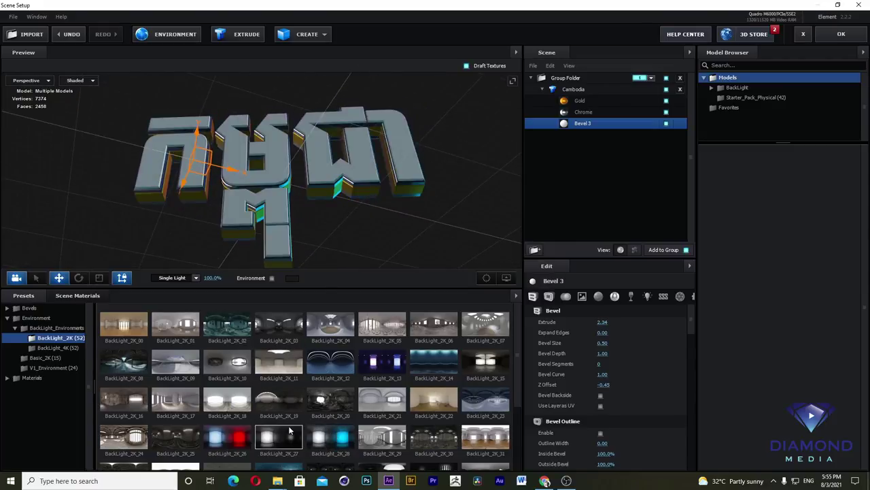
click(232, 439)
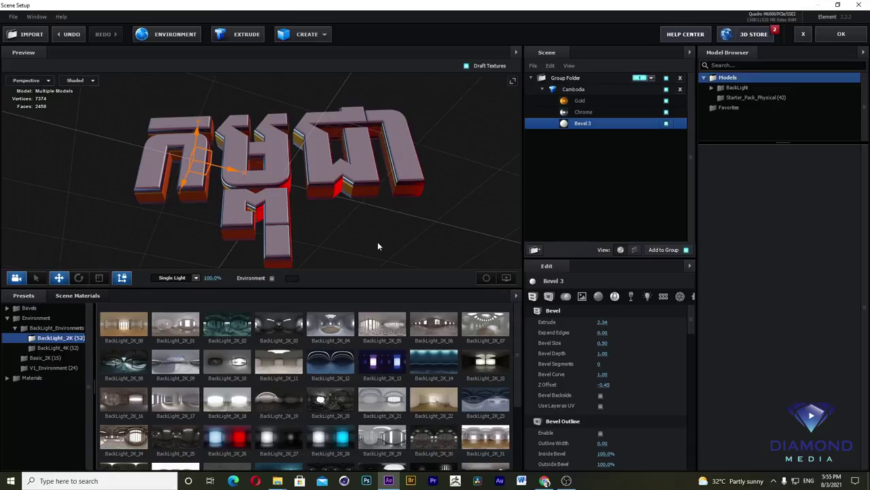
mouse_move(377, 241)
mouse_down()
mouse_move(350, 252)
mouse_move(390, 266)
mouse_move(411, 233)
mouse_up()
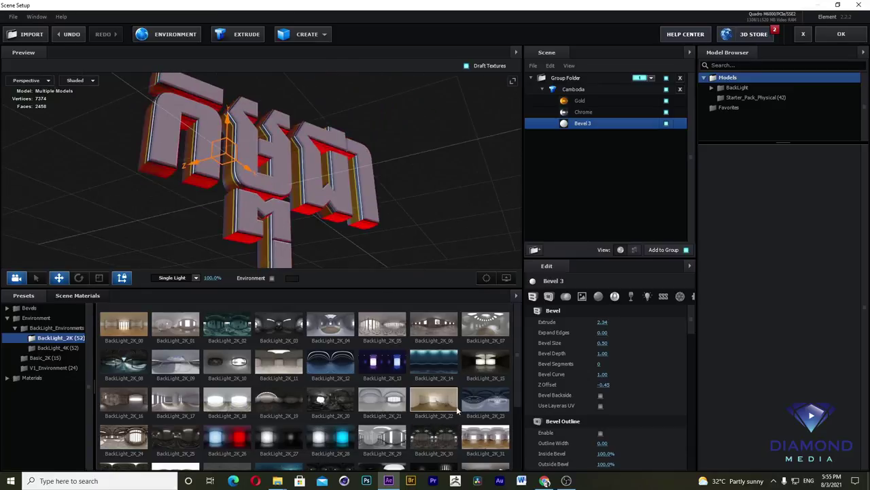
click(482, 434)
click(493, 331)
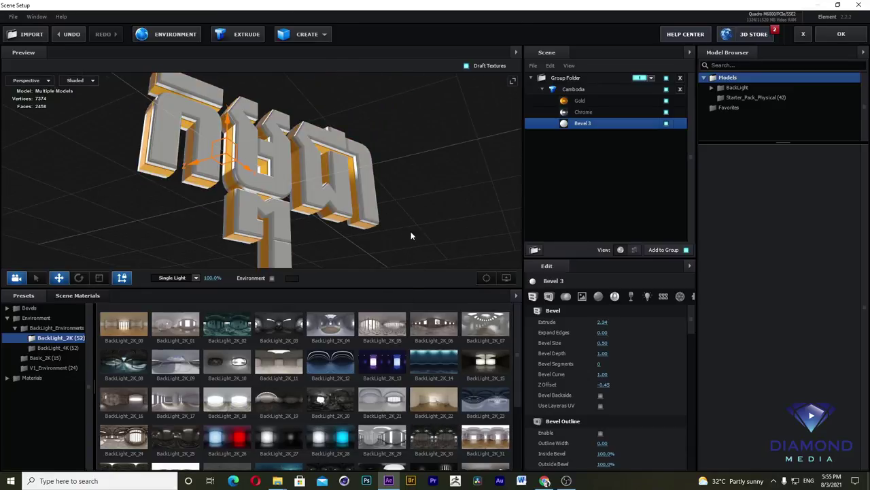
drag(411, 236, 362, 245)
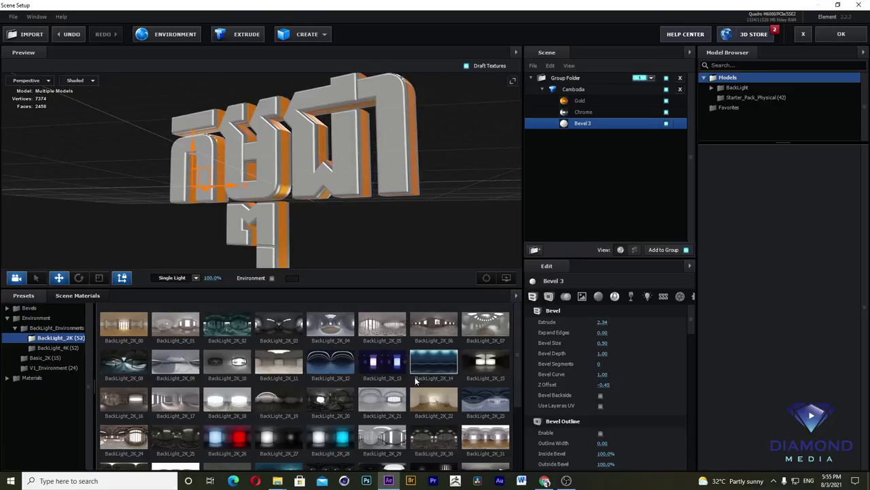
click(383, 363)
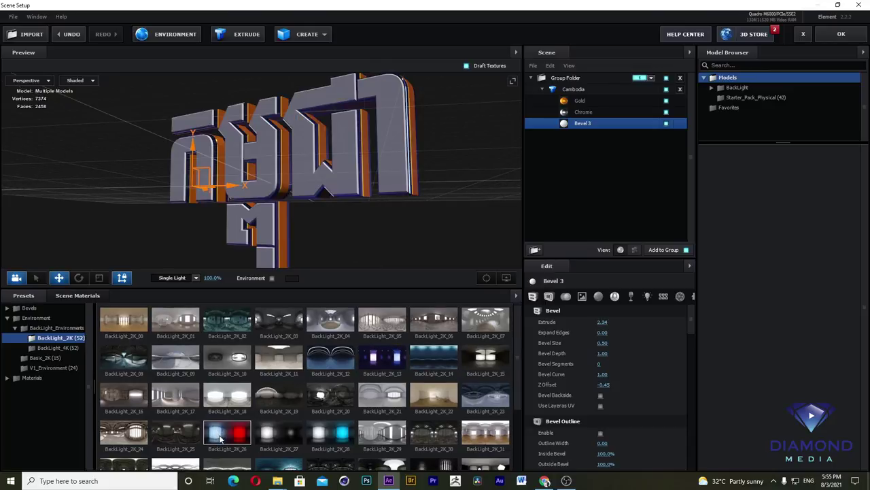
scroll(220, 440, down, 3)
click(340, 412)
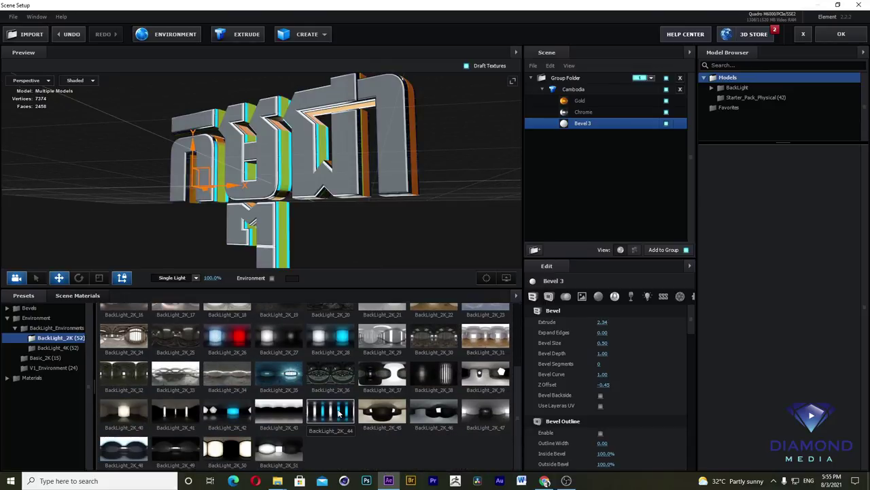
Step: Return the title's lighting to the BackLight_2K_13 environment
scroll(377, 384, up, 2)
scroll(384, 370, up, 1)
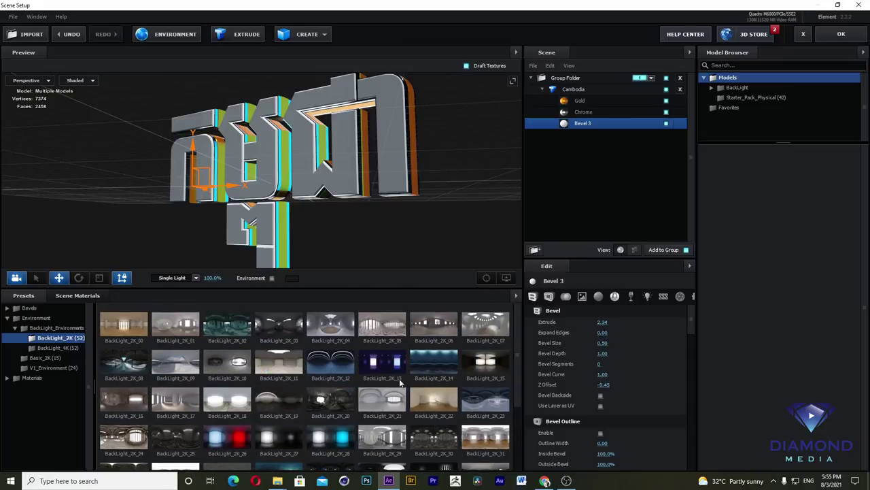
click(386, 368)
mouse_move(368, 238)
mouse_down()
mouse_move(420, 221)
mouse_move(431, 229)
mouse_move(379, 234)
mouse_up()
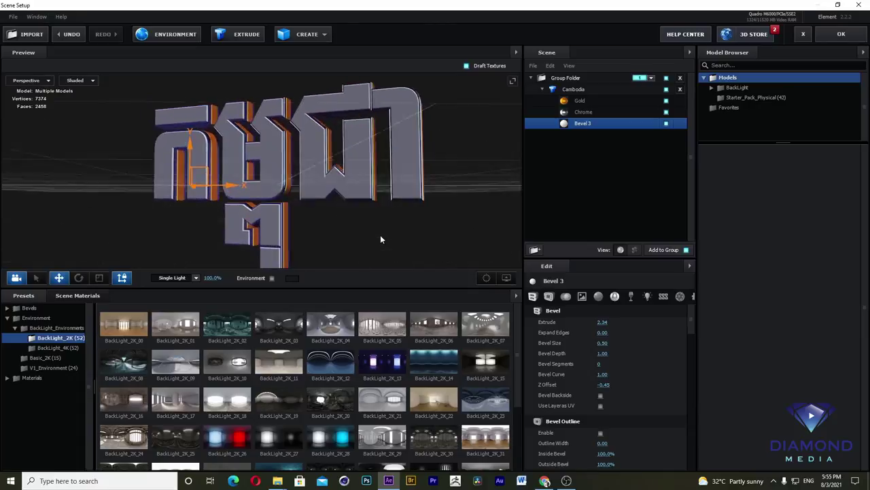
Step: Switch the lighting preset from Single Light to Basic, briefly trying Stylized in between
click(195, 277)
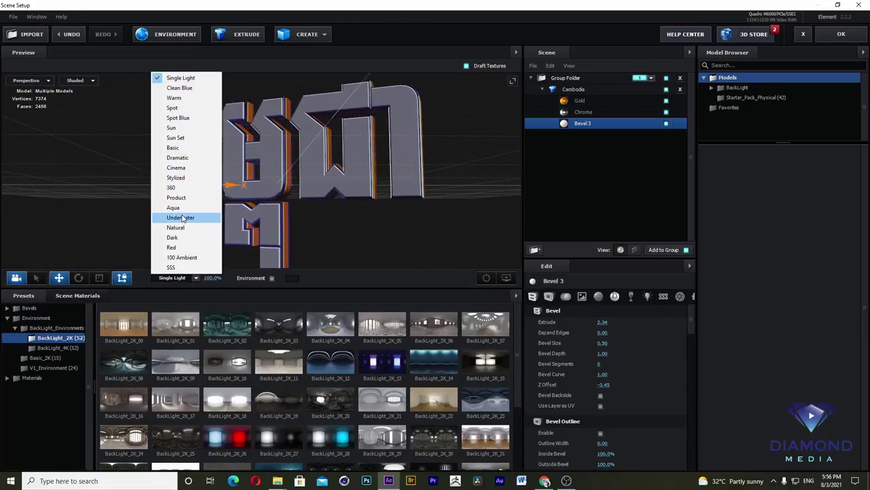
click(179, 147)
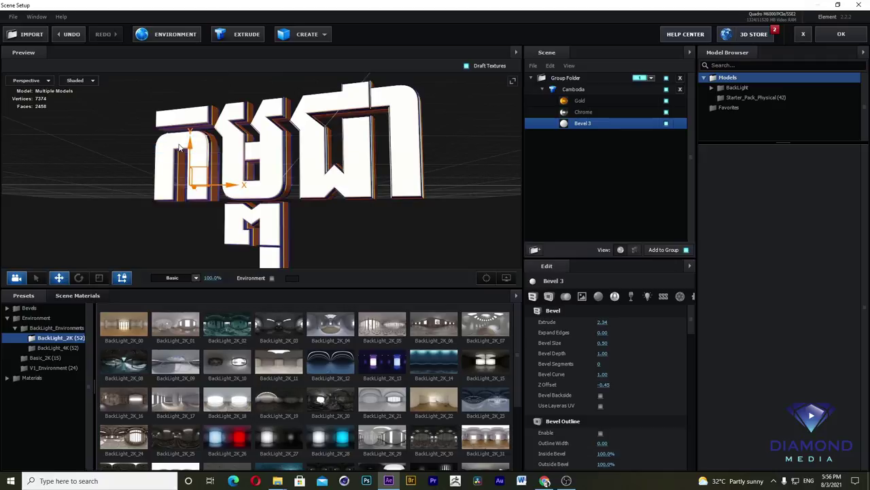
mouse_move(179, 146)
mouse_down()
mouse_move(353, 195)
mouse_move(307, 196)
mouse_up()
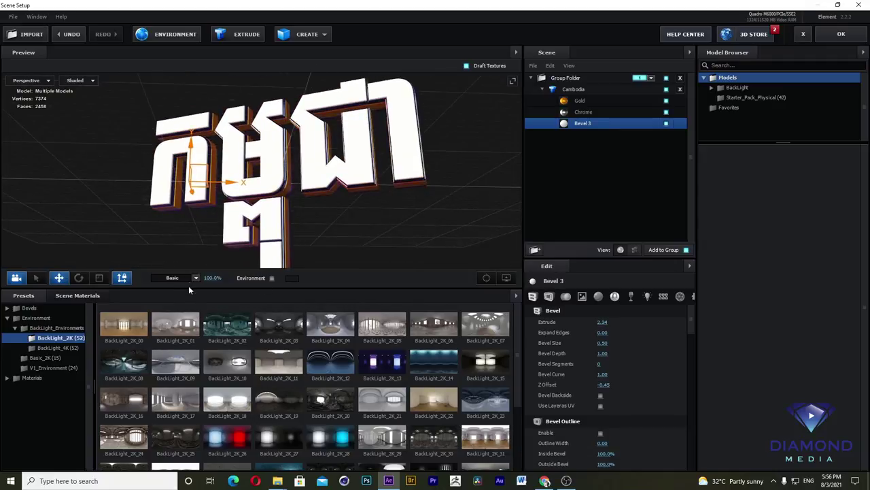
click(189, 278)
click(182, 181)
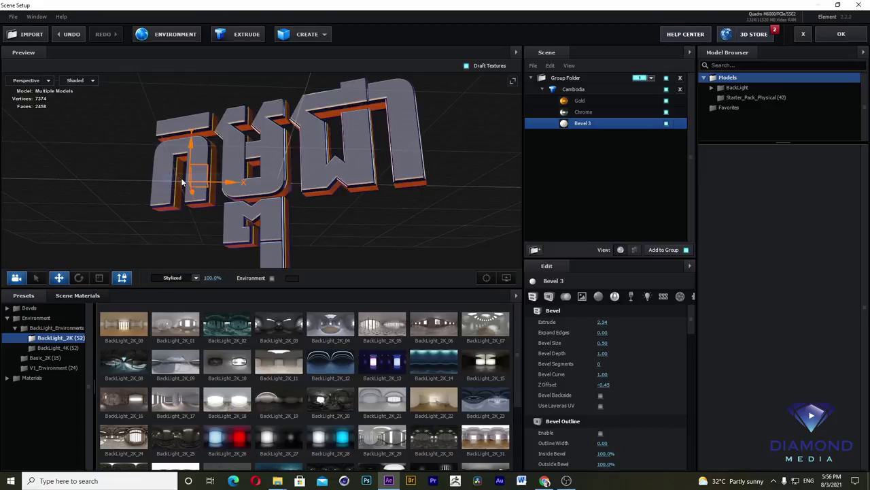
click(195, 278)
click(182, 170)
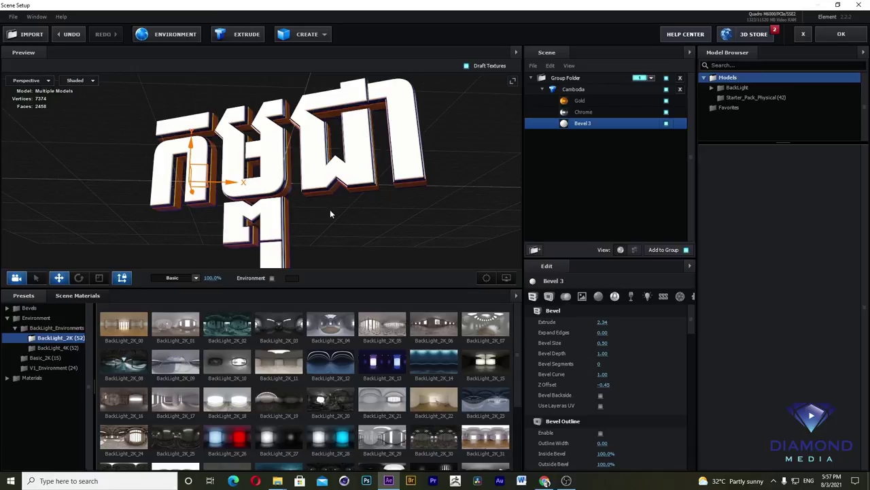
mouse_move(330, 210)
mouse_down()
mouse_move(324, 227)
mouse_move(340, 211)
mouse_move(337, 189)
mouse_move(330, 204)
mouse_move(347, 187)
mouse_move(324, 192)
mouse_move(319, 206)
mouse_move(361, 239)
mouse_move(352, 281)
mouse_move(301, 224)
mouse_move(331, 192)
mouse_move(344, 204)
mouse_up()
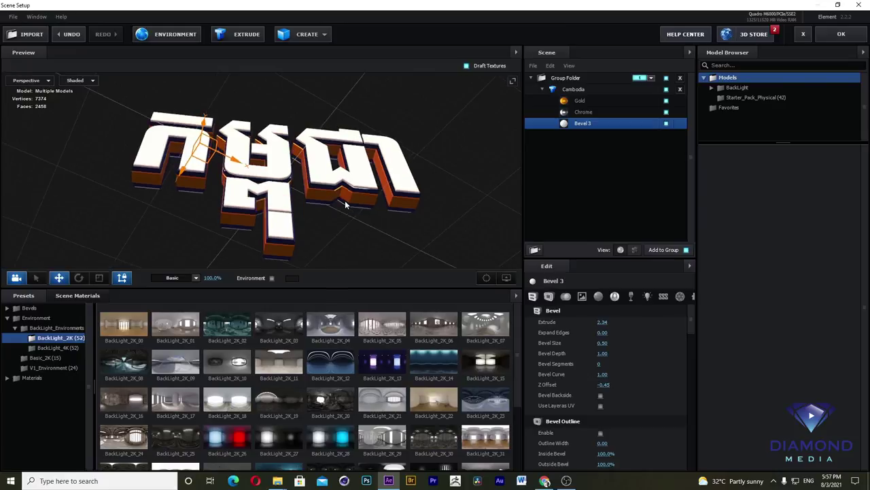
mouse_move(369, 202)
mouse_down()
mouse_move(349, 209)
mouse_move(332, 233)
mouse_move(340, 252)
mouse_move(367, 233)
mouse_move(361, 225)
mouse_up()
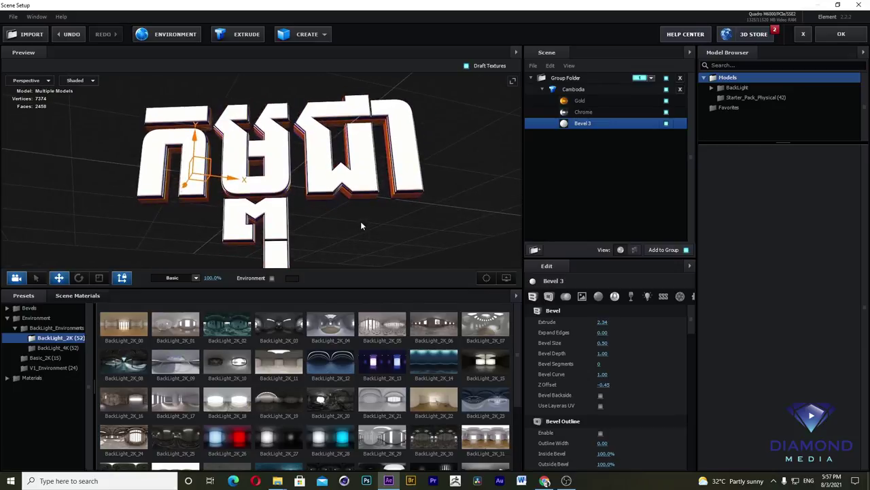
Step: Add a box primitive to the scene and switch to the Scale tool
click(325, 37)
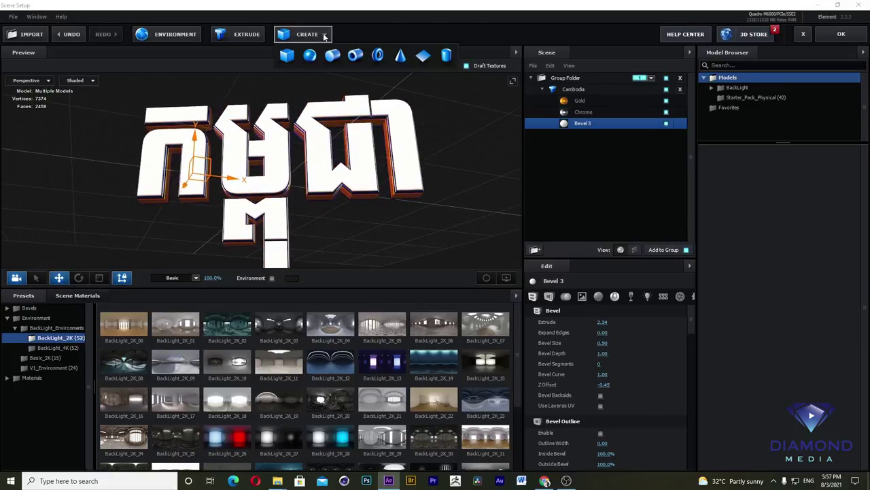
click(286, 55)
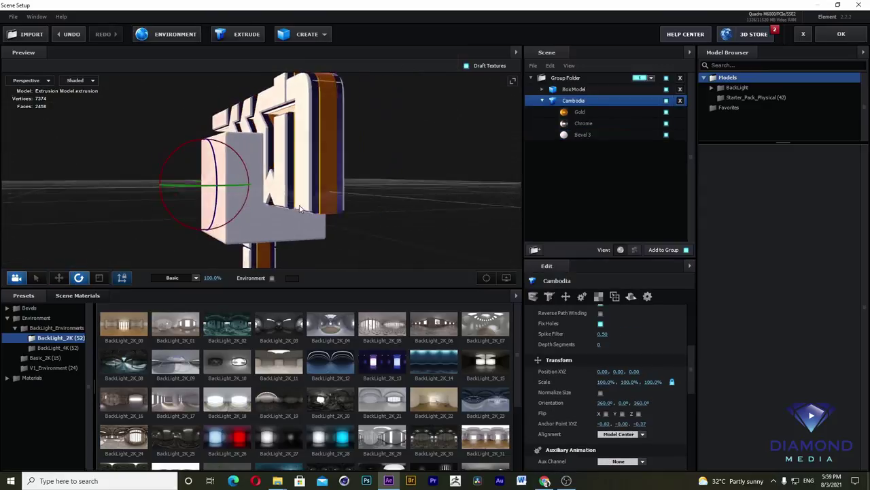
mouse_move(300, 210)
mouse_down()
mouse_move(312, 202)
mouse_move(185, 290)
mouse_up()
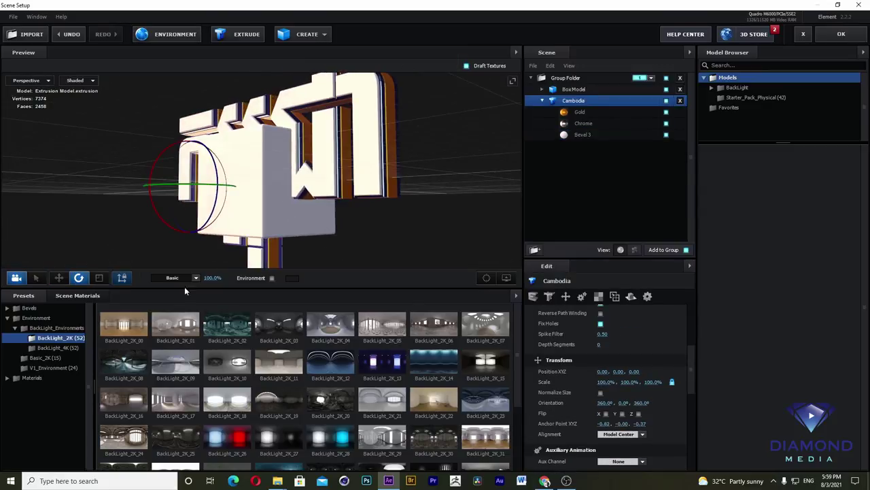
click(100, 278)
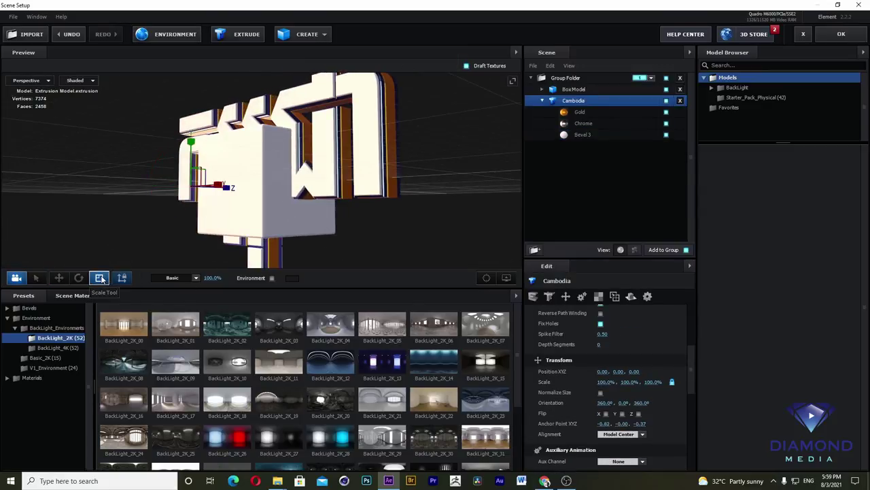
drag(313, 241, 272, 225)
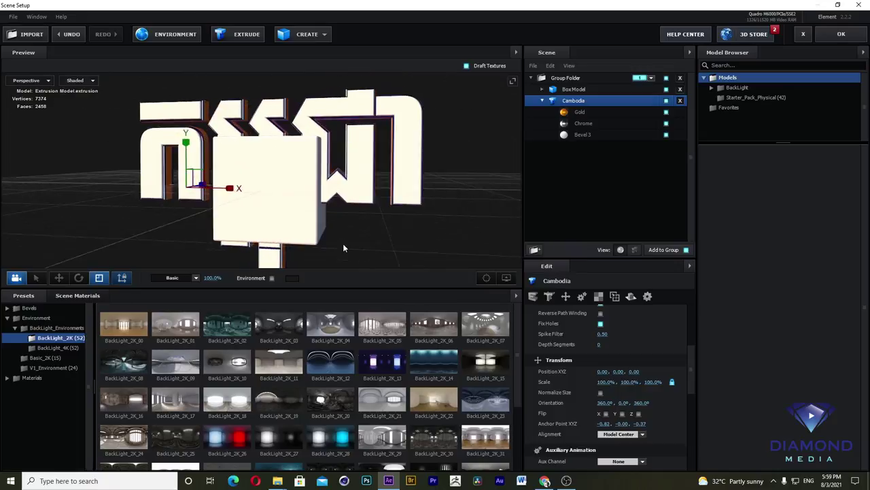
drag(242, 190, 378, 200)
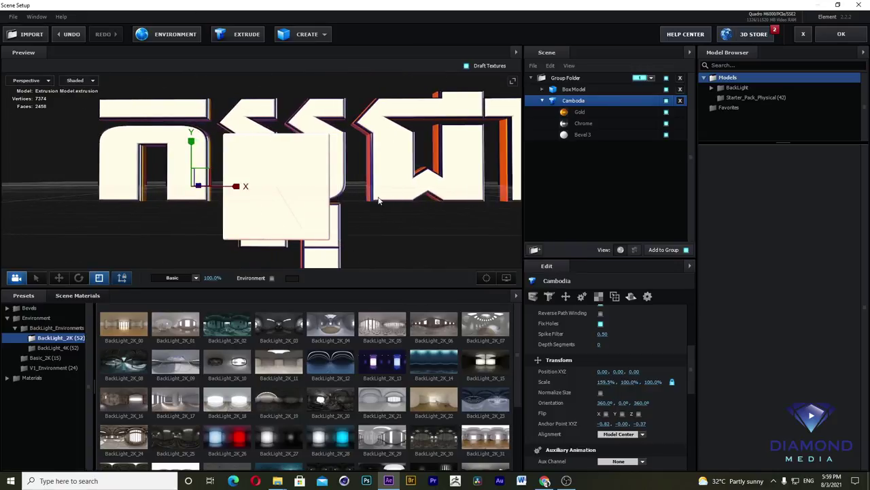
key(ctrl+z)
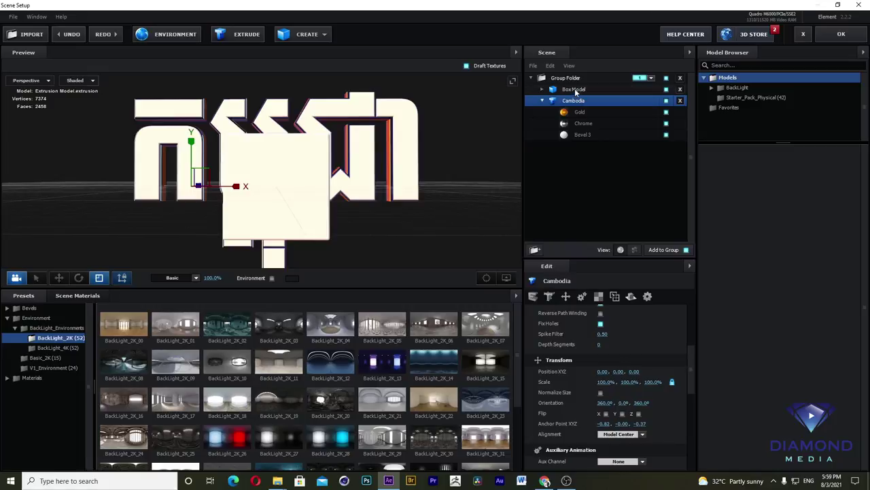
Step: Scale the Box Model into a thin slab of about 2674%, 1896% and 6.9%
click(574, 90)
drag(327, 191, 637, 198)
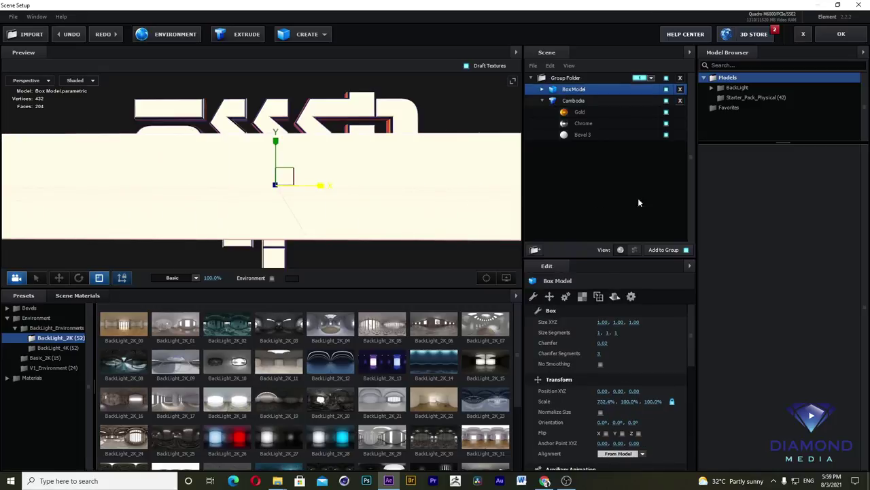
scroll(431, 181, down, 5)
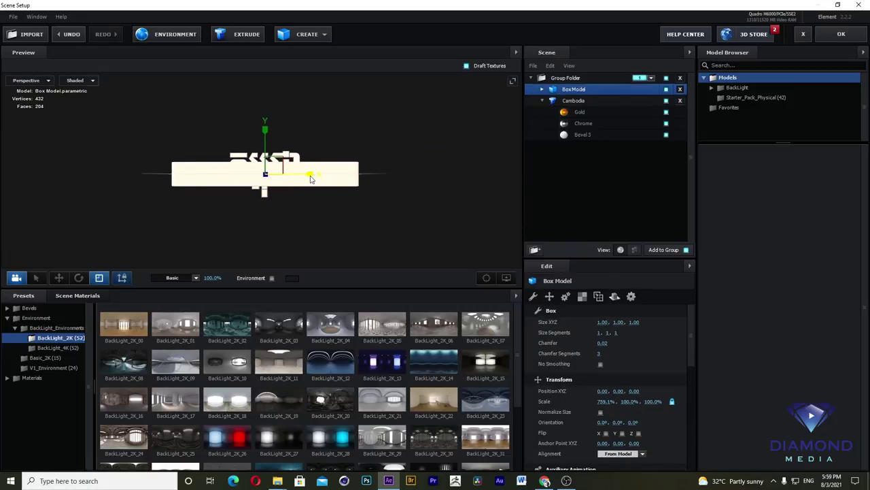
drag(311, 175, 514, 179)
drag(271, 134, 270, 5)
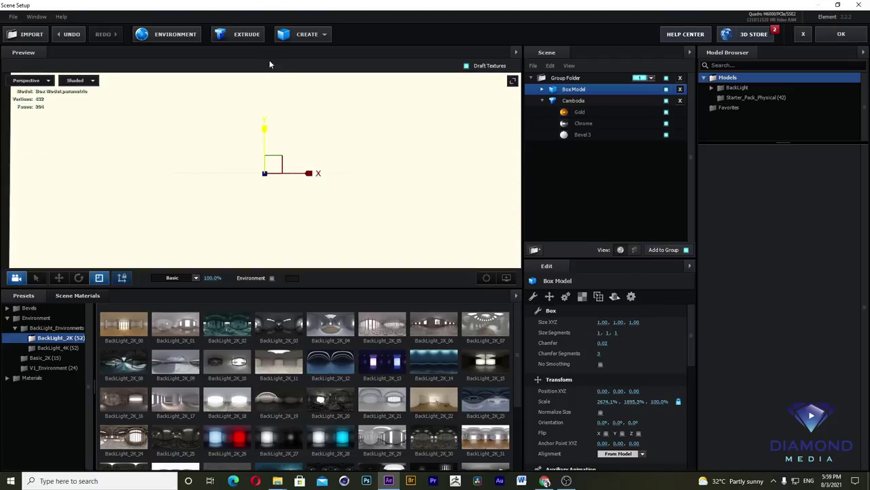
mouse_move(381, 184)
mouse_down()
mouse_move(341, 193)
mouse_move(286, 177)
mouse_move(346, 181)
mouse_move(305, 178)
mouse_up()
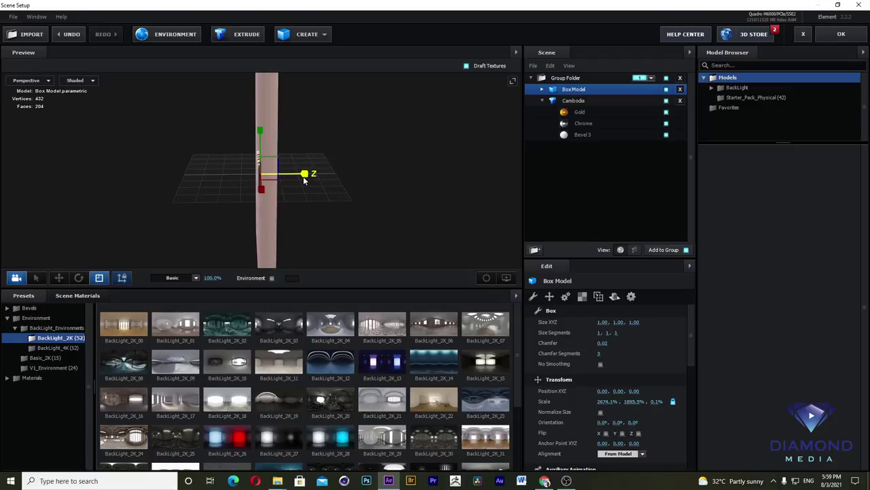
drag(305, 179, 304, 191)
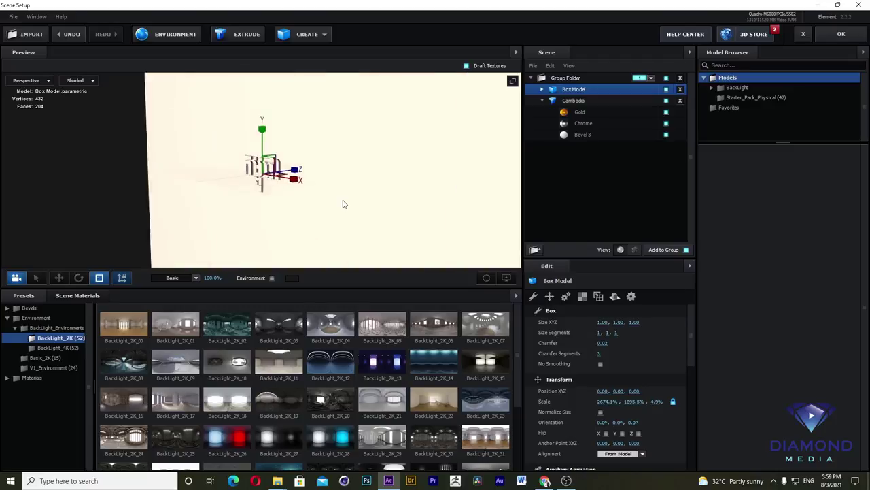
Step: Move the Box Model to X 0.69 and Z 0.22 behind the title
click(59, 277)
drag(288, 178, 331, 179)
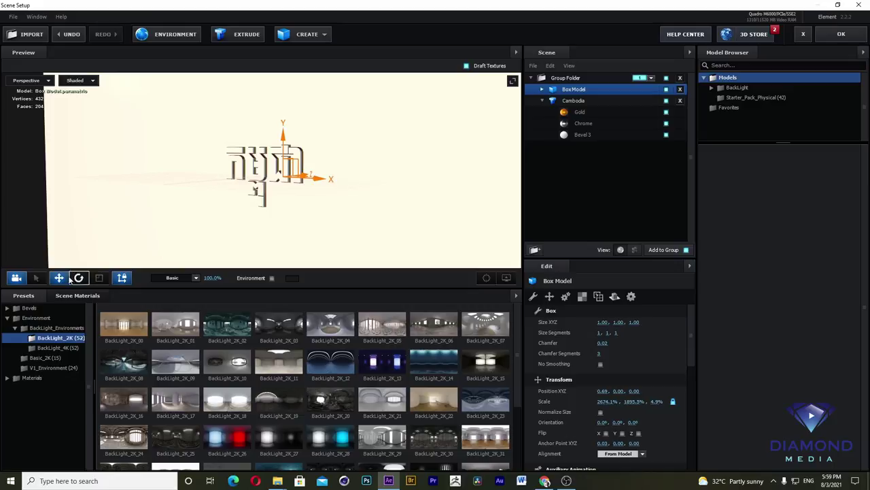
click(127, 280)
drag(338, 228, 301, 235)
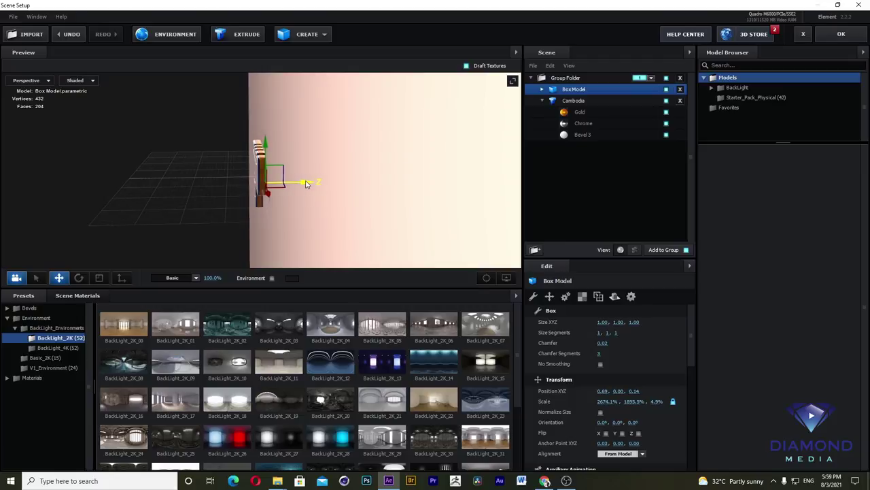
mouse_move(301, 184)
mouse_down()
mouse_move(350, 191)
mouse_move(439, 121)
mouse_move(372, 154)
mouse_move(340, 213)
mouse_move(321, 202)
mouse_up()
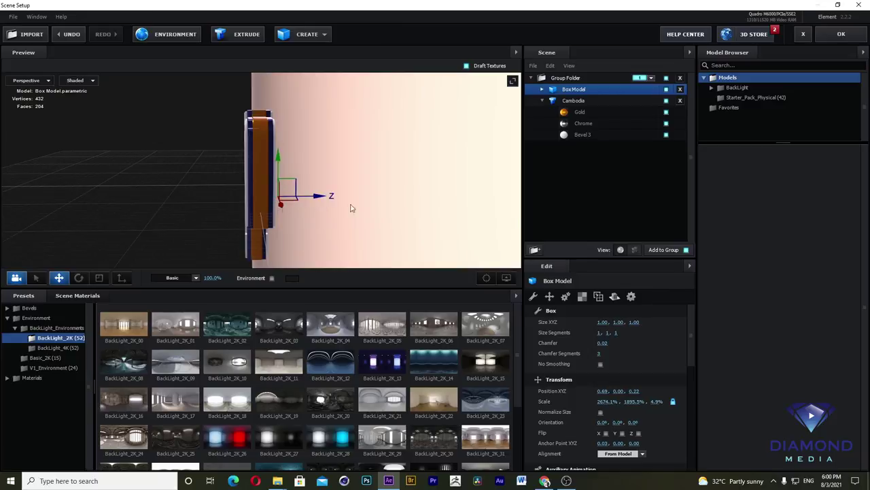
Step: Set Bevel 3 to Extrude 2.77 and Z Offset -0.75 with Bevel Backside on
click(583, 136)
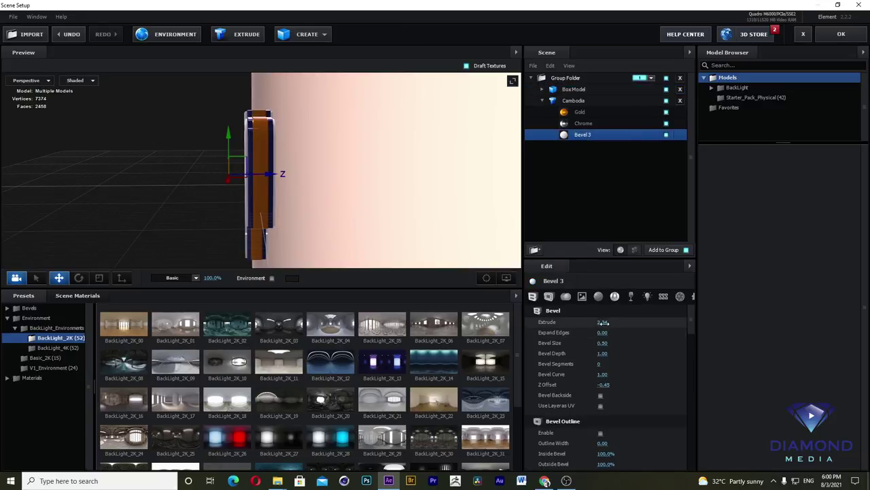
drag(603, 322, 629, 352)
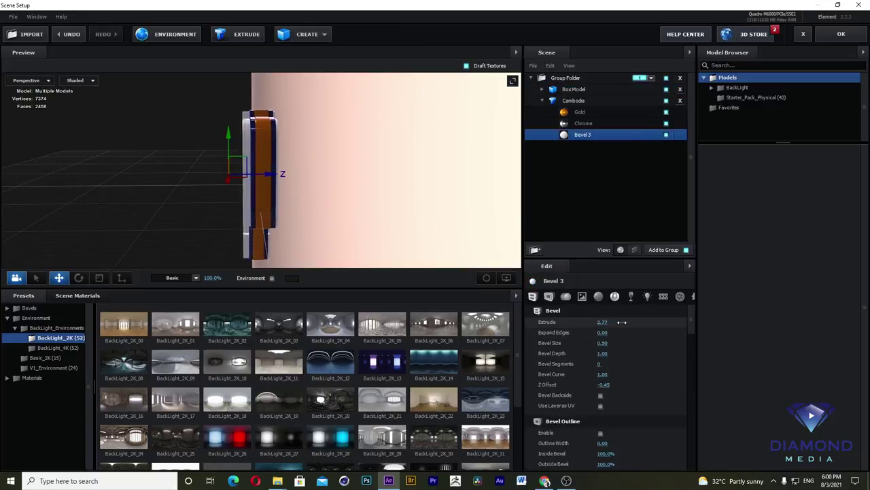
drag(604, 385, 592, 385)
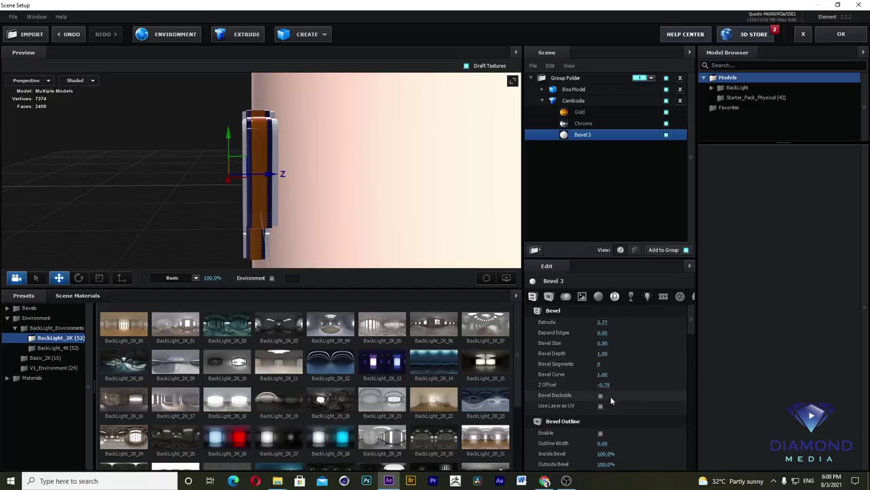
click(600, 396)
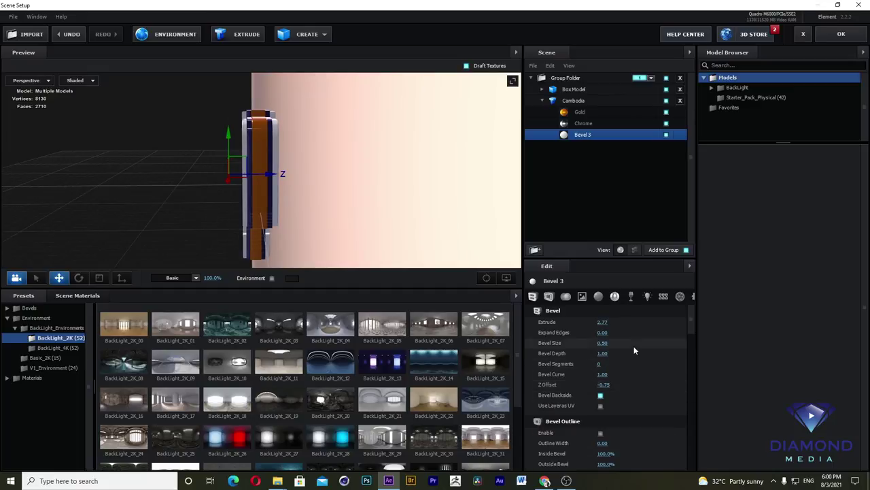
Step: Turn on Bevel Backside for Chrome and nudge the Box Model's Z to 0.18
click(592, 125)
click(601, 396)
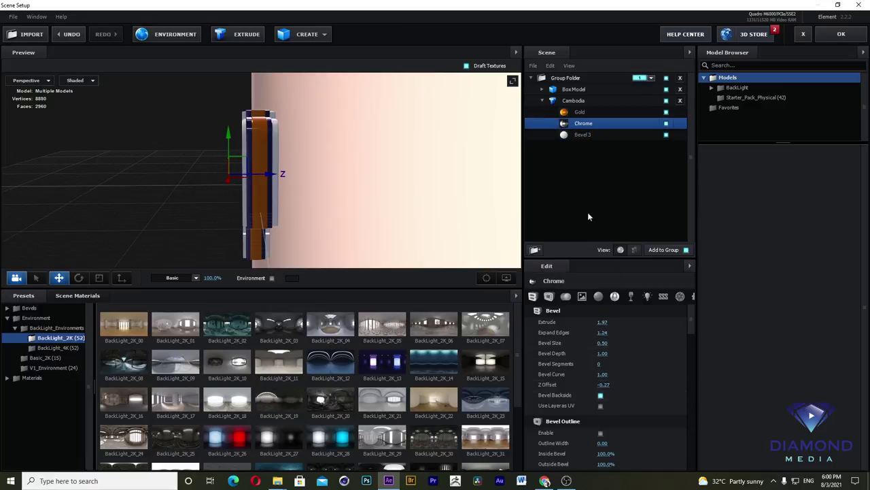
click(582, 113)
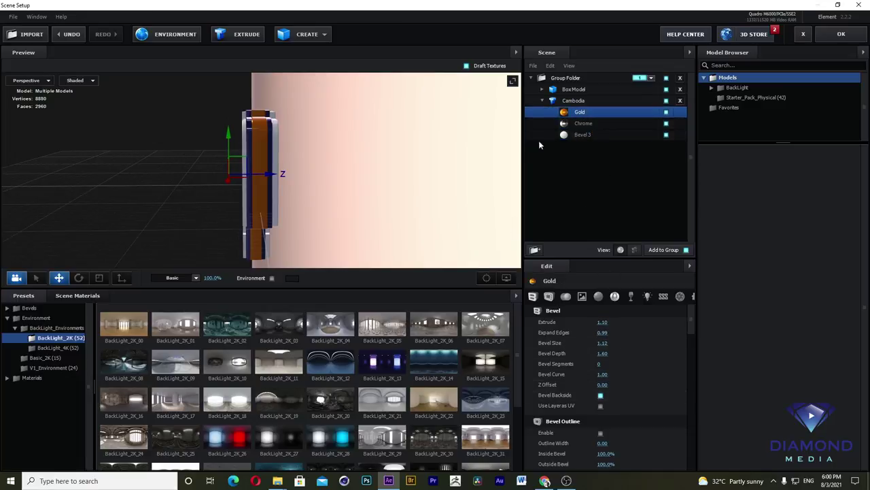
click(576, 90)
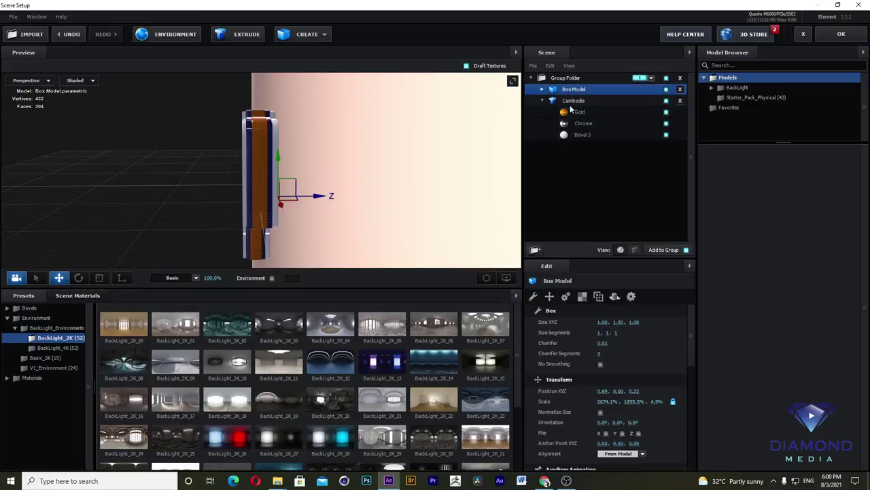
drag(324, 196, 320, 196)
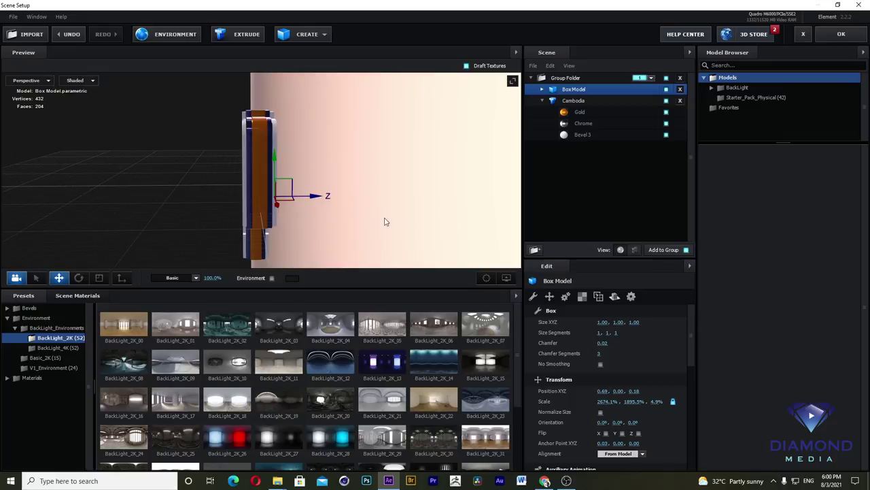
mouse_move(384, 222)
mouse_down()
mouse_move(440, 178)
mouse_move(448, 206)
mouse_up()
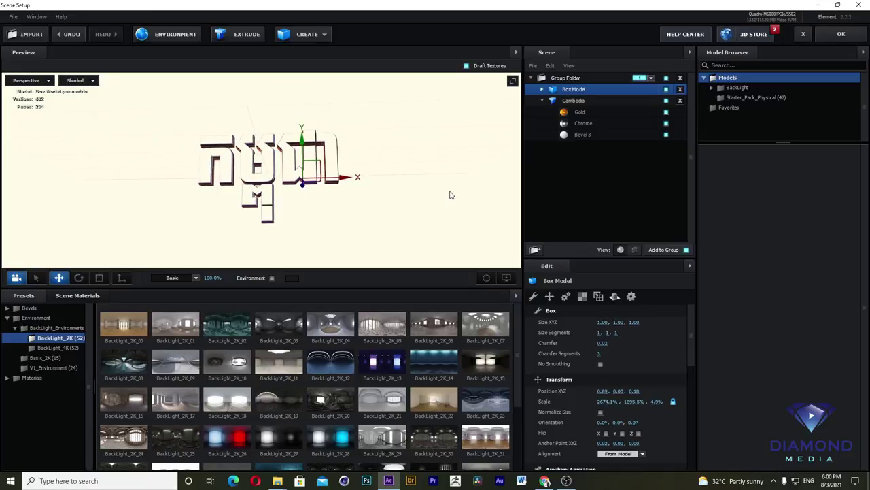
Step: Apply the Pro_Shaders concrete_bare_04 material to the ground box
click(542, 100)
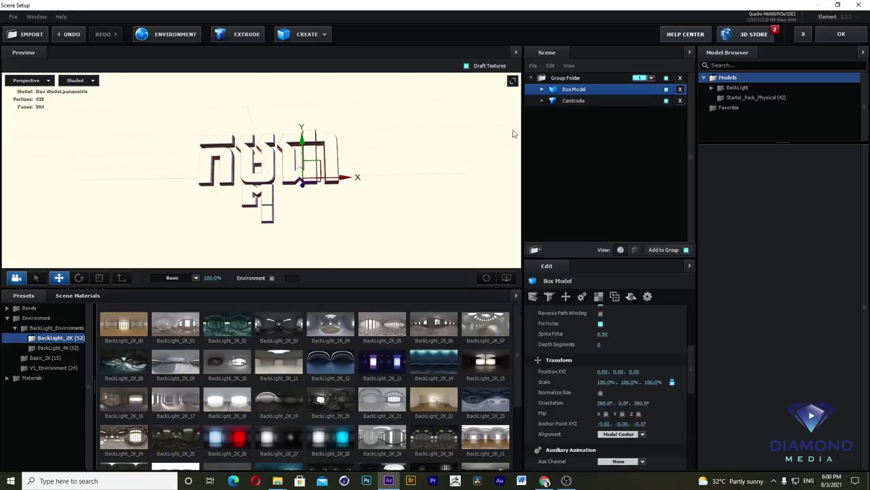
click(33, 378)
click(46, 339)
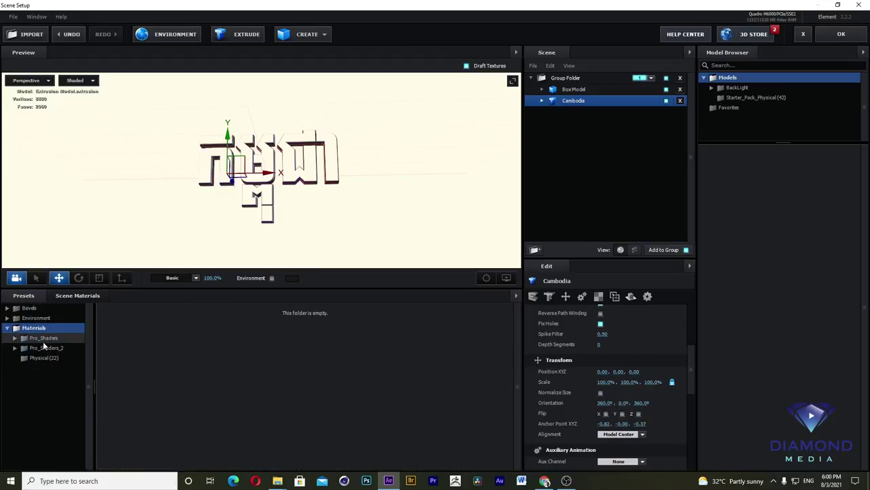
click(51, 347)
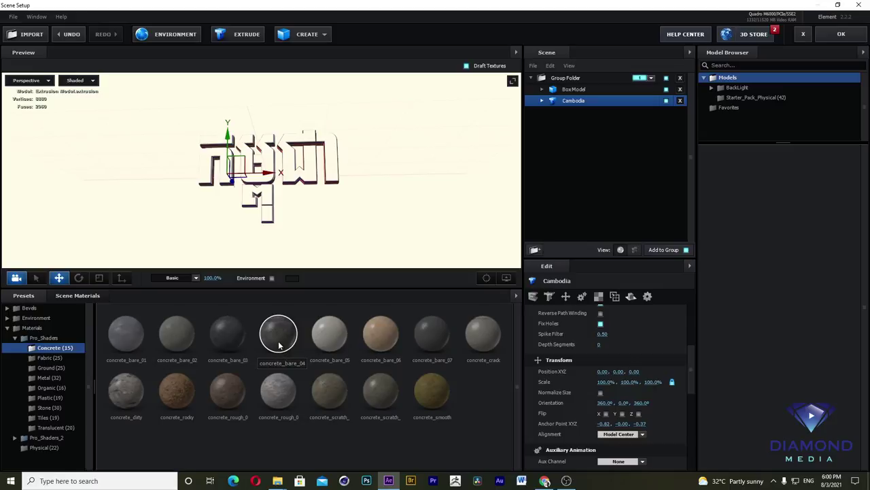
mouse_move(278, 346)
mouse_down()
mouse_move(511, 173)
mouse_move(575, 89)
mouse_up()
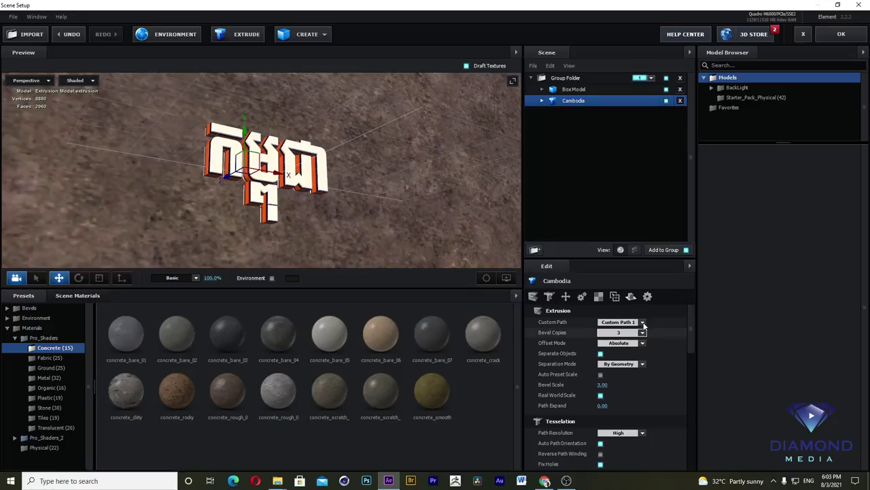
Step: Set the Cambodia text's Reflect Mode to Environment
click(632, 297)
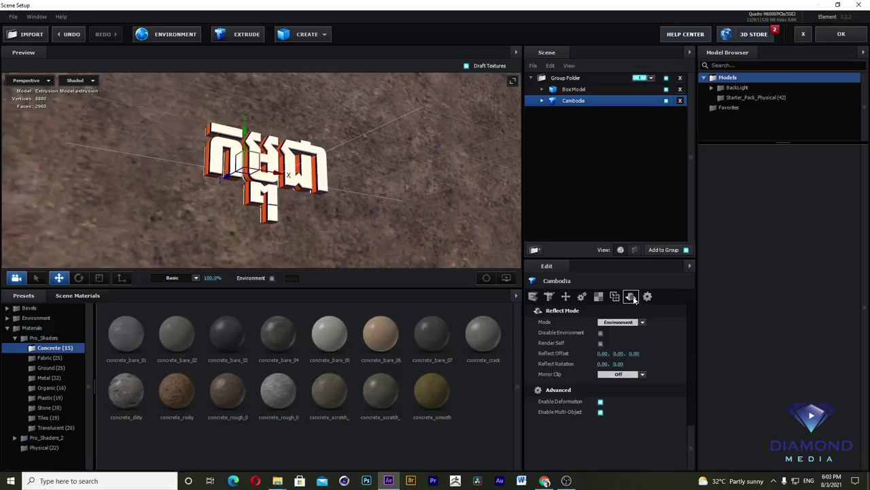
click(625, 321)
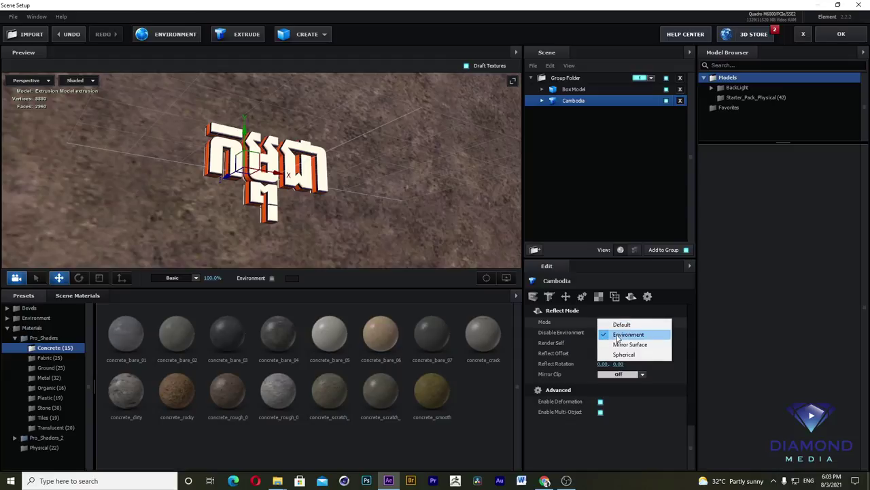
click(618, 336)
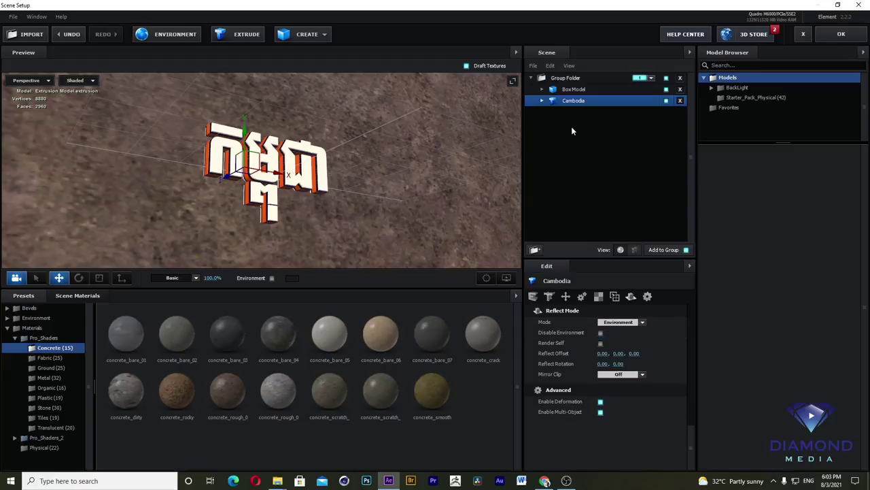
Step: Set the Box Model's Reflect Mode to Environment and accept the scene with OK
click(575, 90)
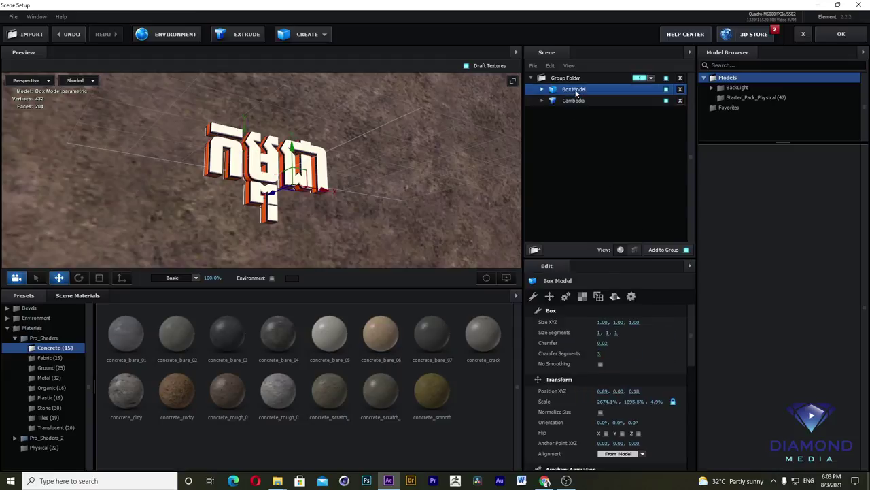
click(616, 298)
click(642, 322)
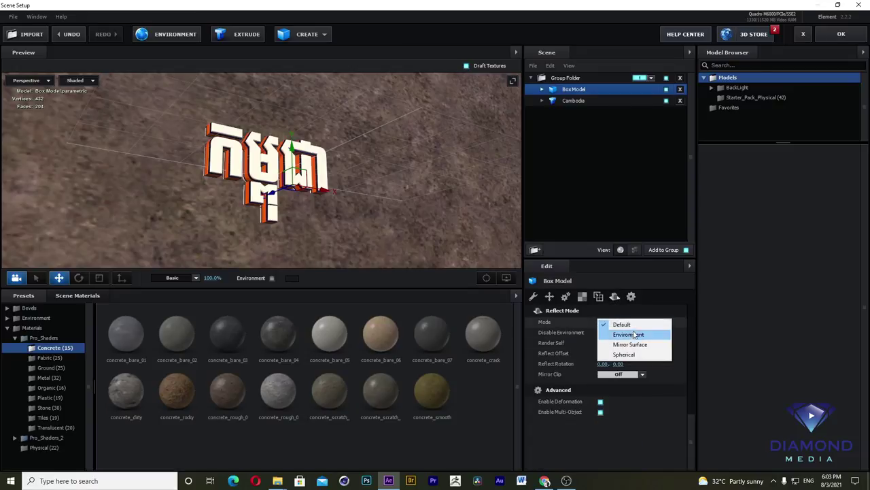
click(628, 336)
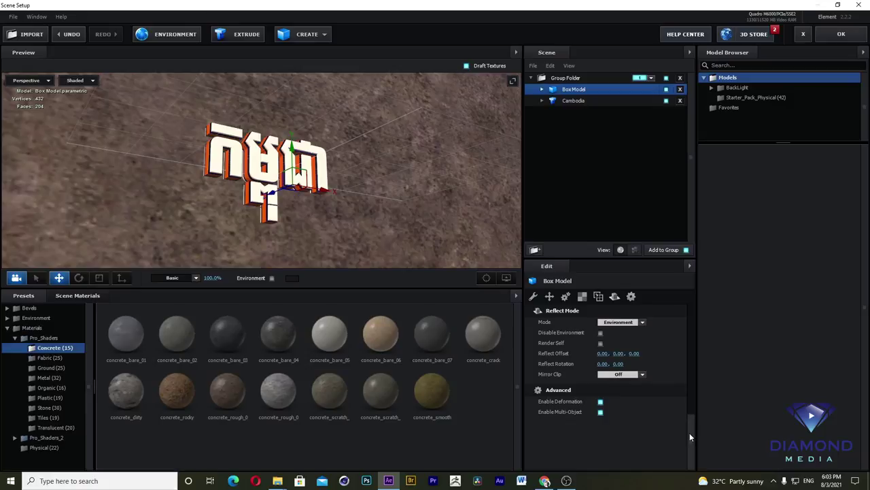
drag(690, 432, 691, 296)
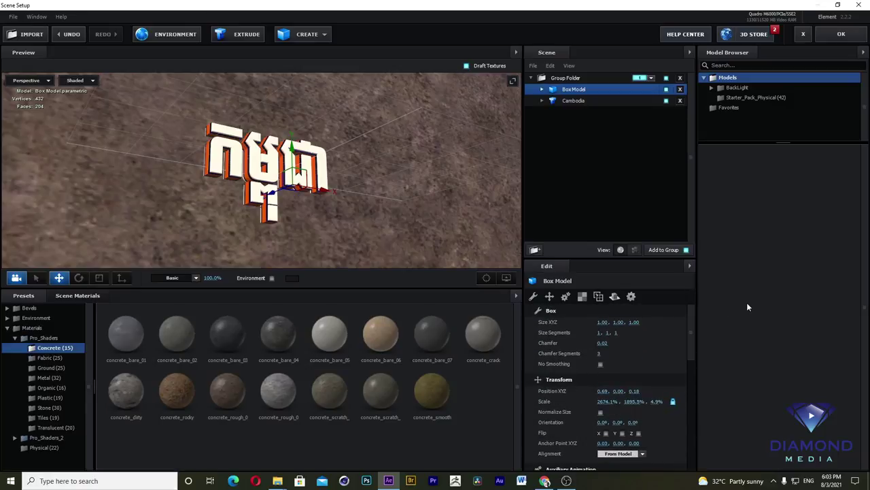
mouse_move(401, 205)
mouse_down()
mouse_move(364, 200)
mouse_move(367, 171)
mouse_move(377, 174)
mouse_move(388, 215)
mouse_move(353, 219)
mouse_move(358, 208)
mouse_up()
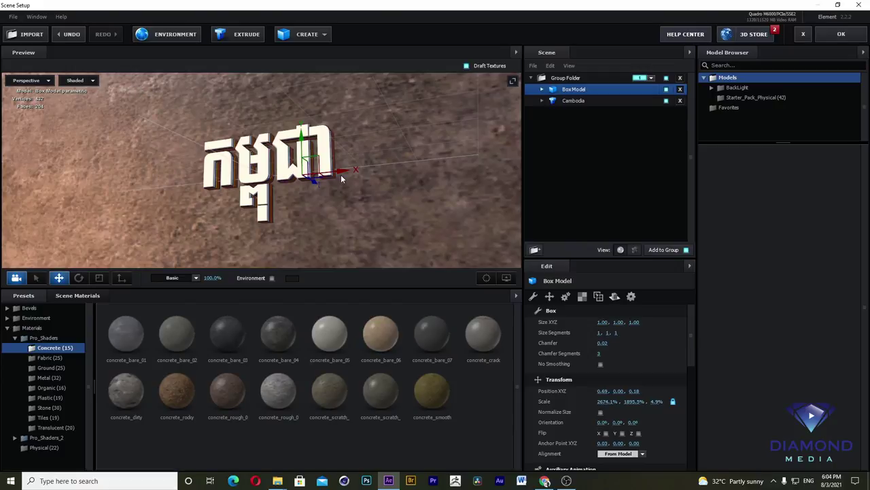
click(841, 35)
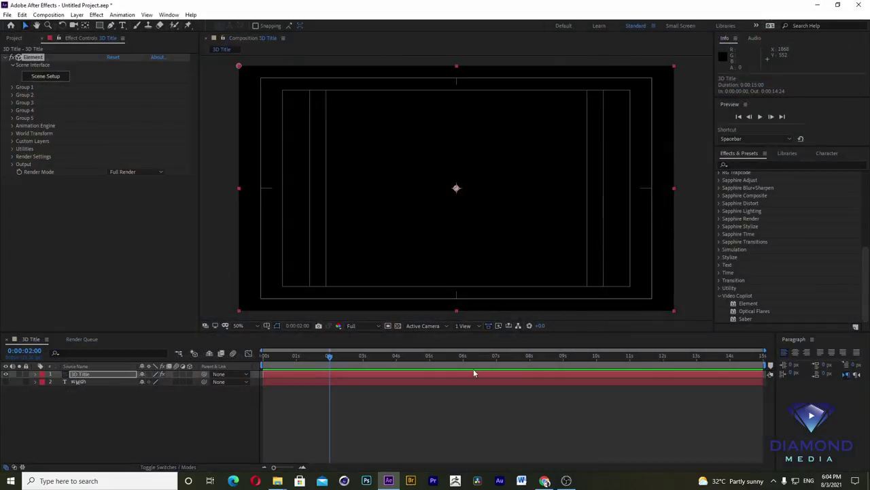
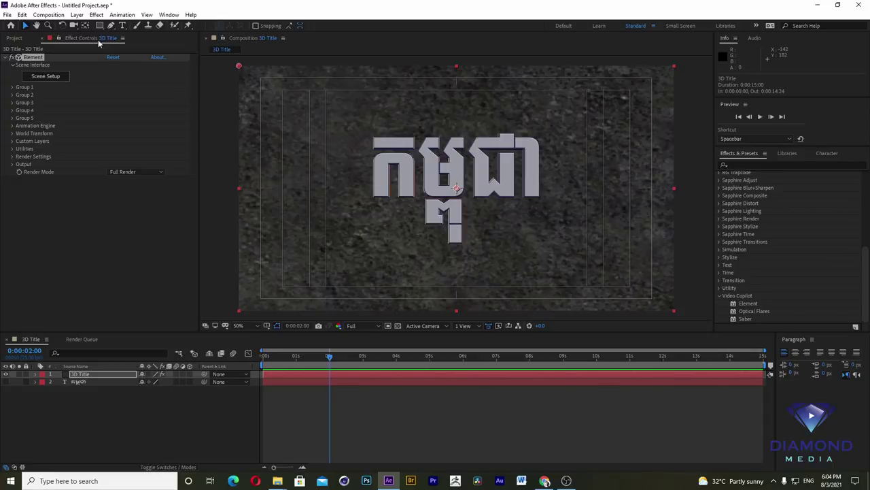
Step: Add a new Camera 1 layer using the 35mm lens preset
click(77, 15)
mouse_move(86, 27)
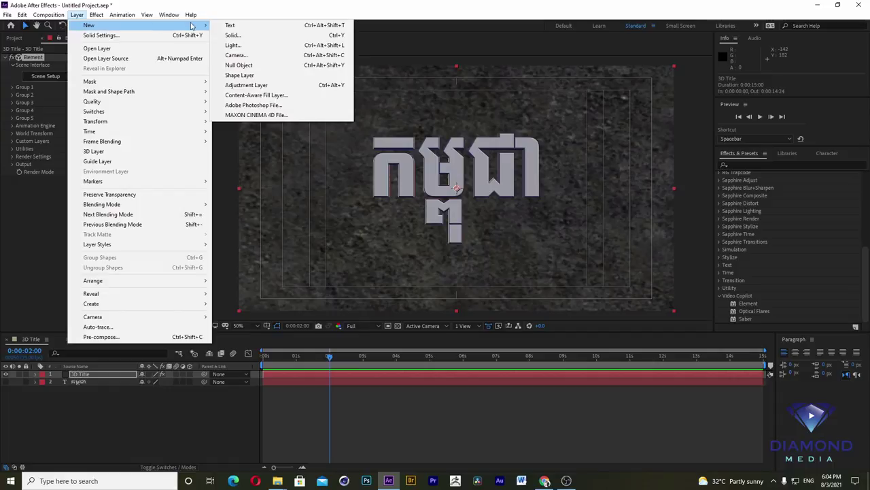
click(235, 55)
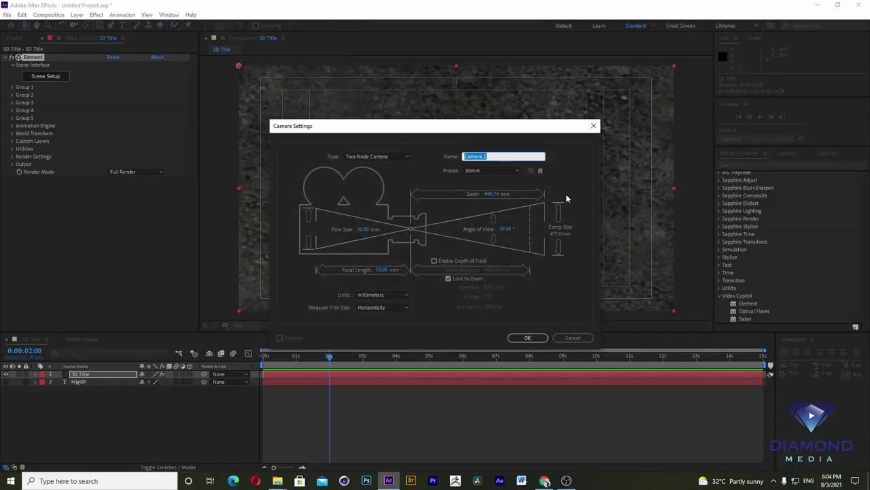
click(510, 170)
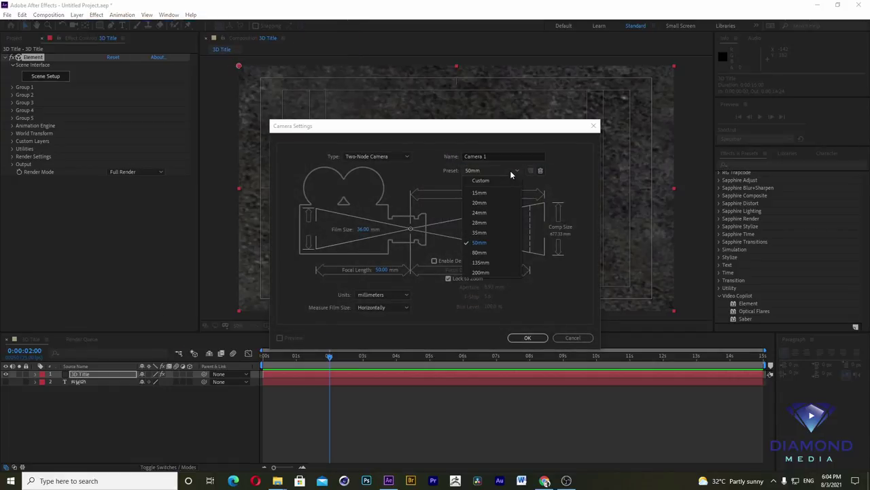
click(486, 233)
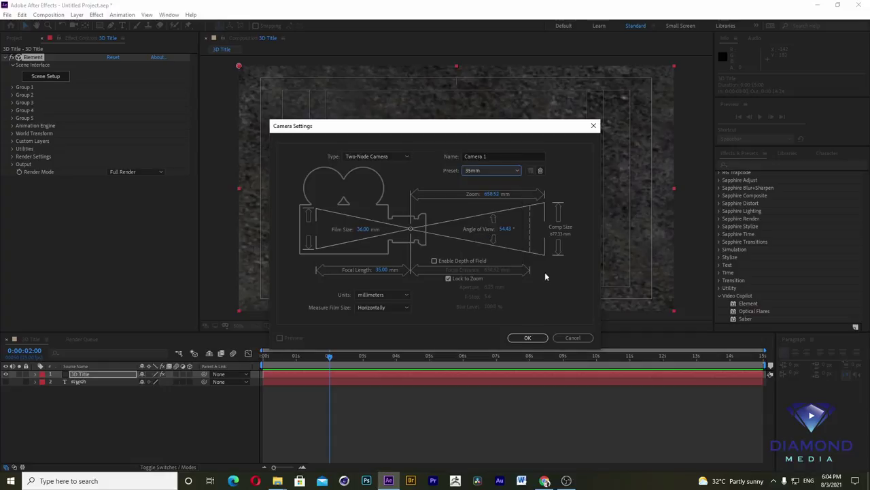
click(527, 338)
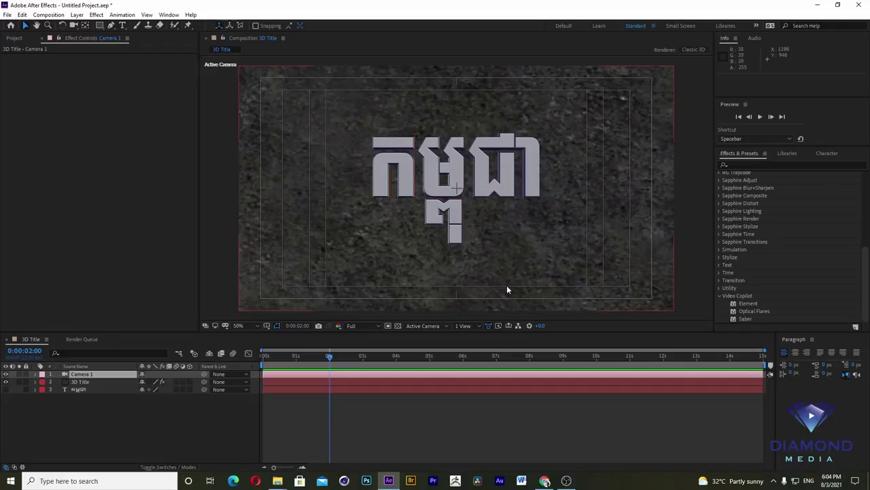
Step: Switch to the 4 Views layout, orbit the camera to angle the title, and rewind to 0
click(478, 327)
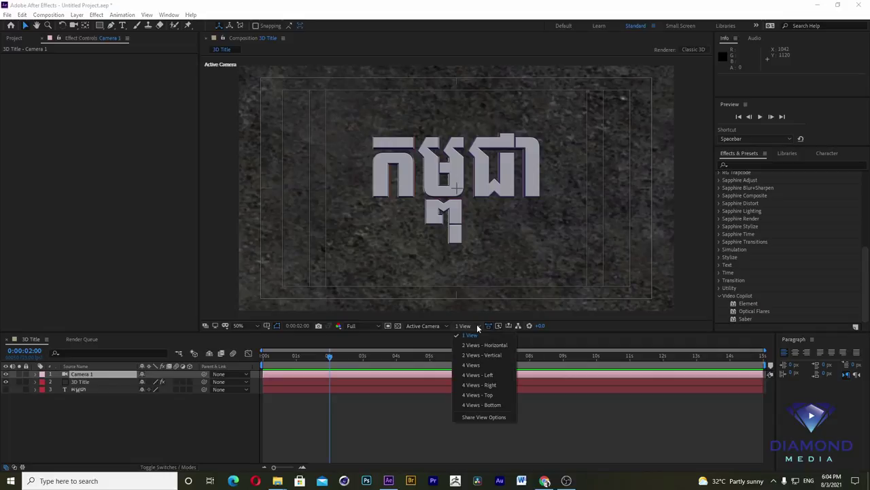
click(476, 367)
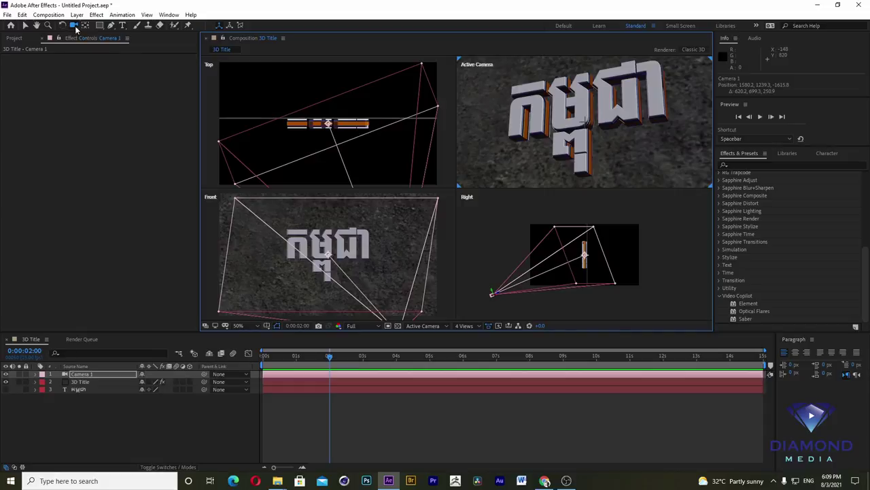
mouse_move(591, 151)
mouse_down()
mouse_move(585, 136)
mouse_move(592, 144)
mouse_move(598, 126)
mouse_up()
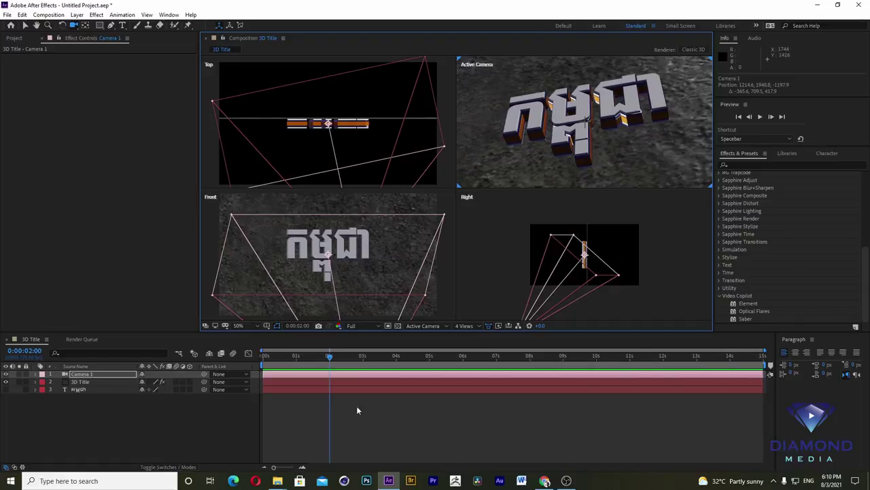
drag(330, 408, 266, 384)
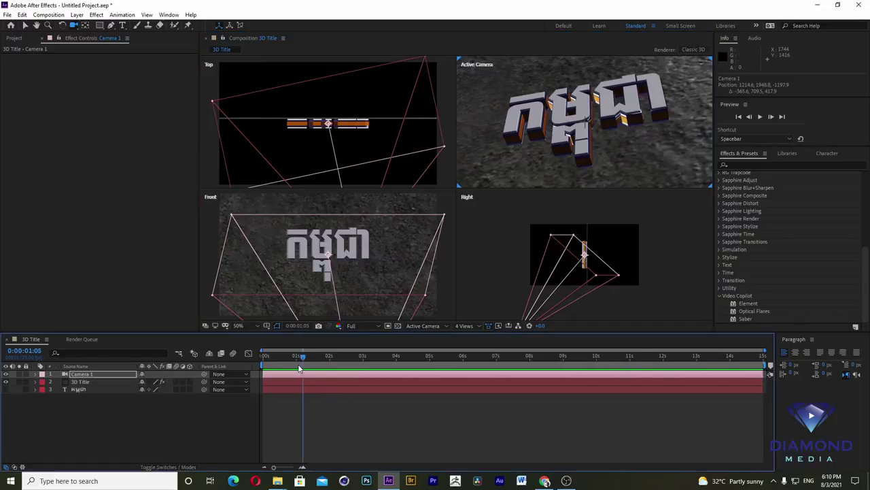
click(266, 383)
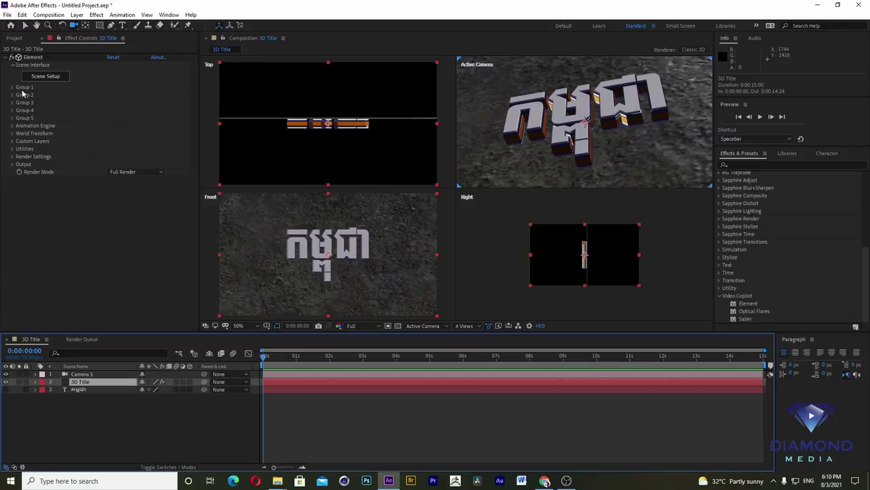
Step: Expand Element's Render Settings and its Physical Environment options in Effect Controls
click(13, 156)
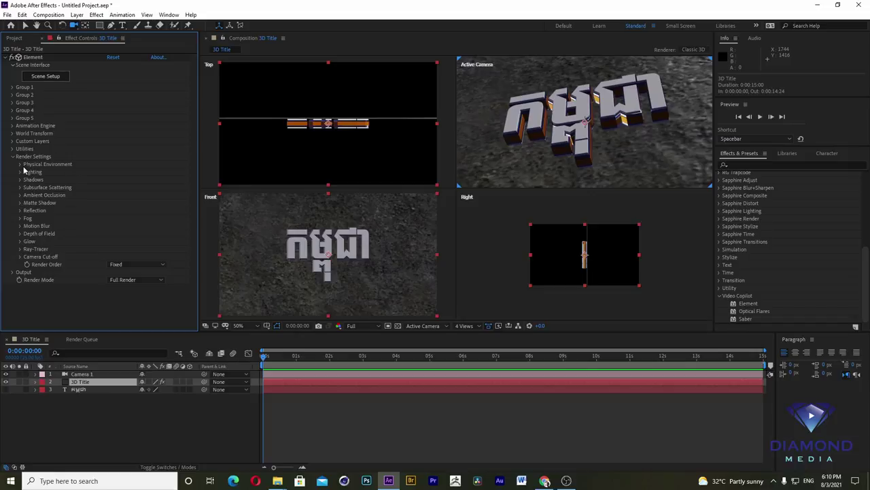
click(19, 164)
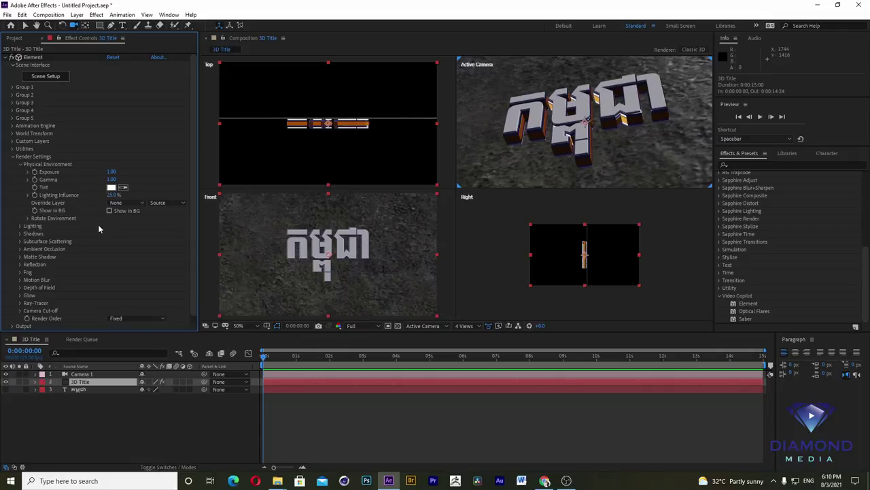
drag(195, 171, 192, 202)
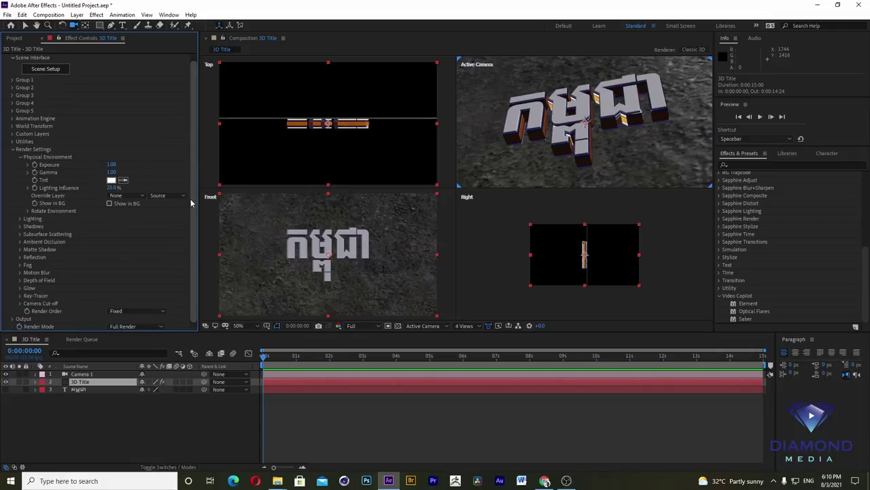
Step: Expand Element Lighting and try the Basic, Stylized and Spot Blue lighting presets
click(20, 219)
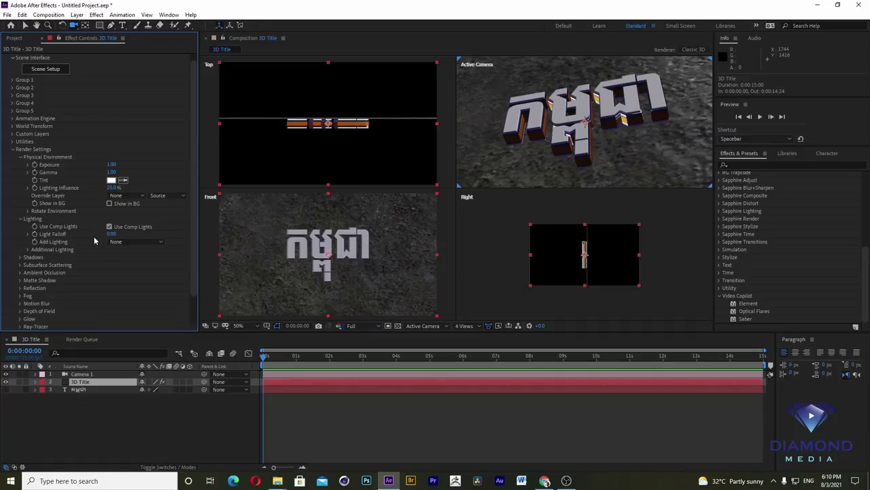
click(160, 242)
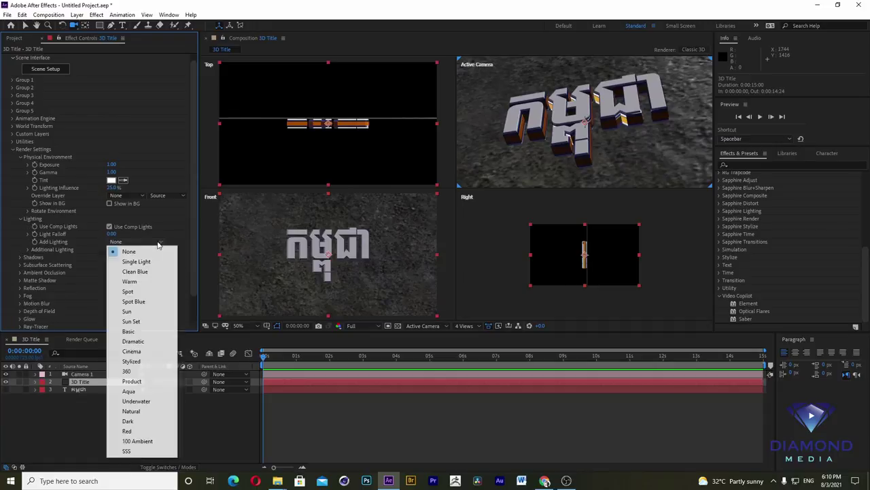
click(136, 332)
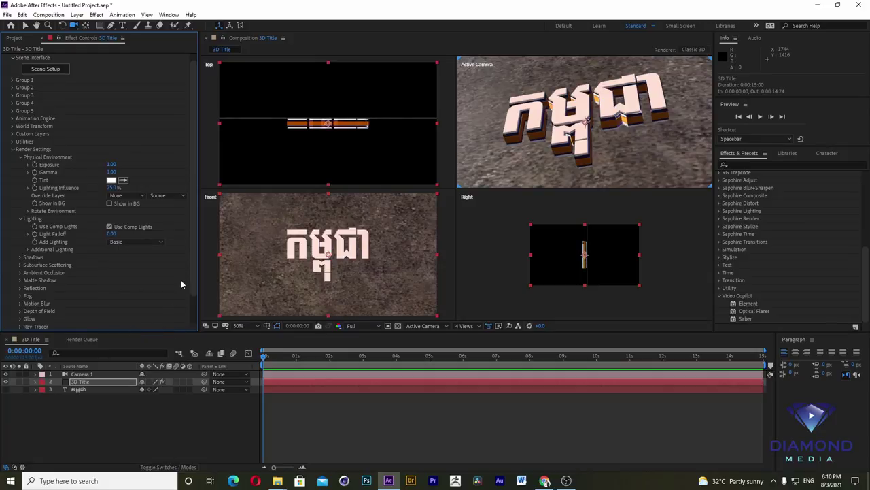
click(159, 243)
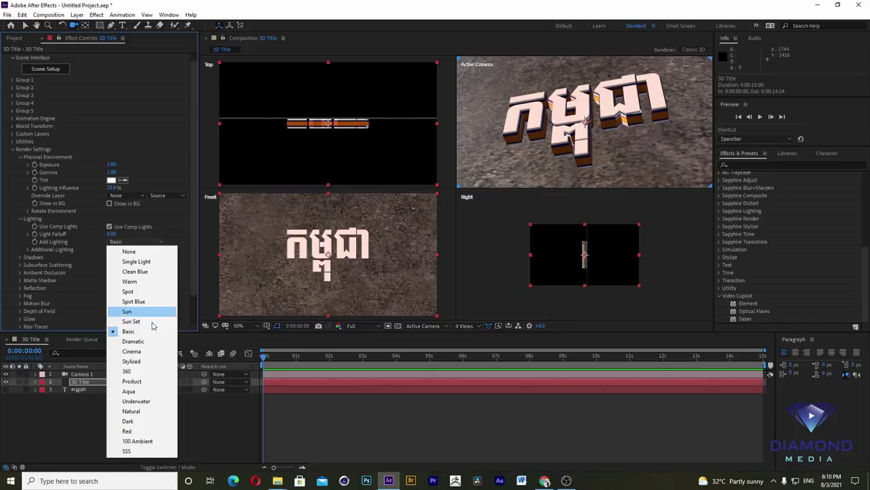
click(138, 361)
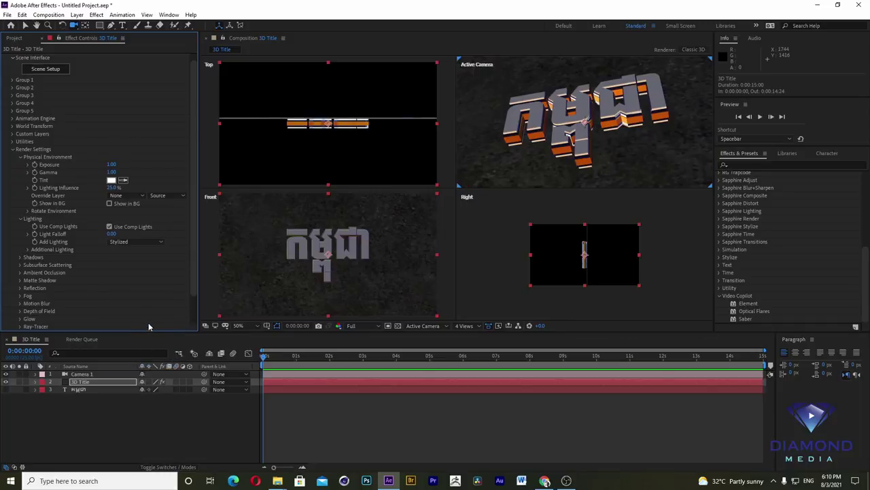
click(151, 244)
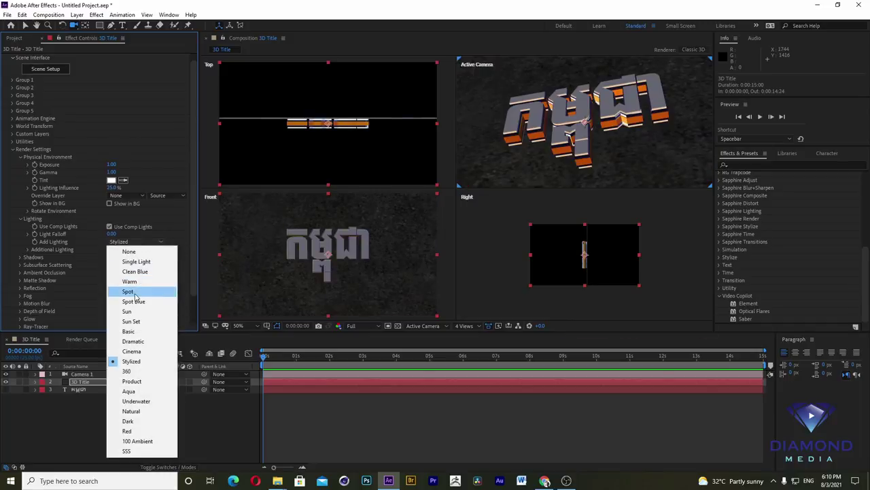
click(134, 302)
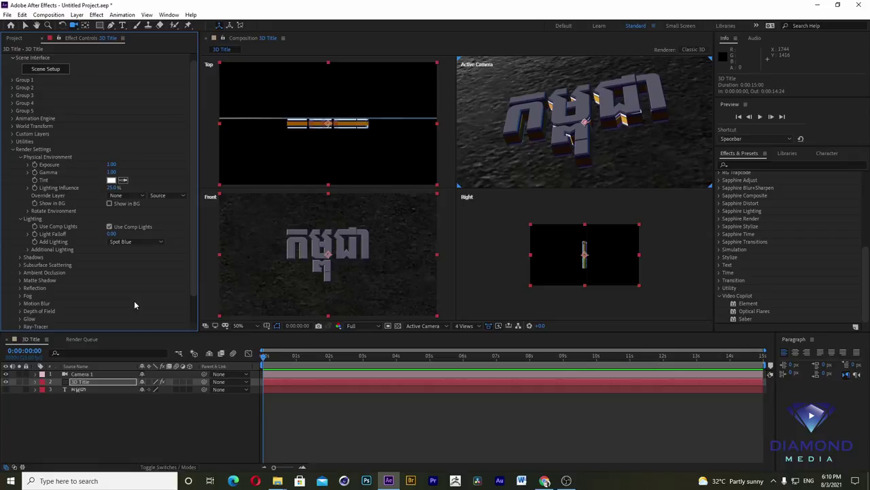
Step: Try the Underwater, Sun and Basic presets, then settle on the Cinema lighting preset
click(151, 244)
click(137, 400)
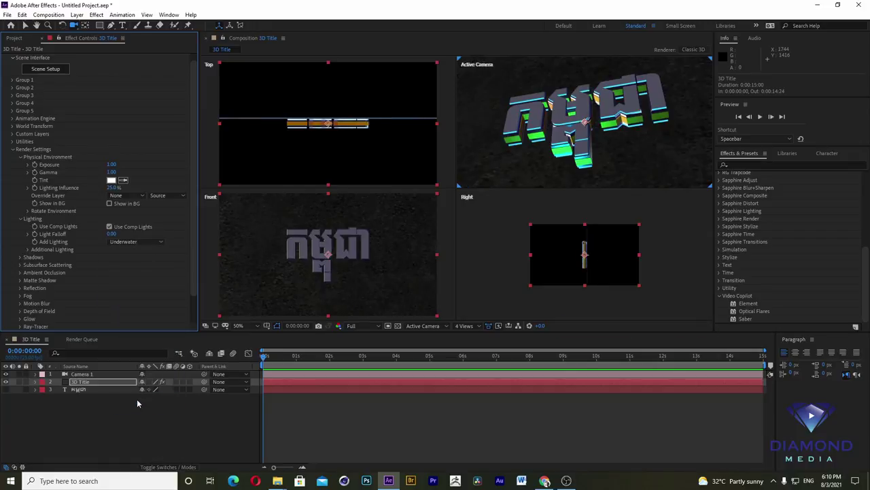
click(143, 243)
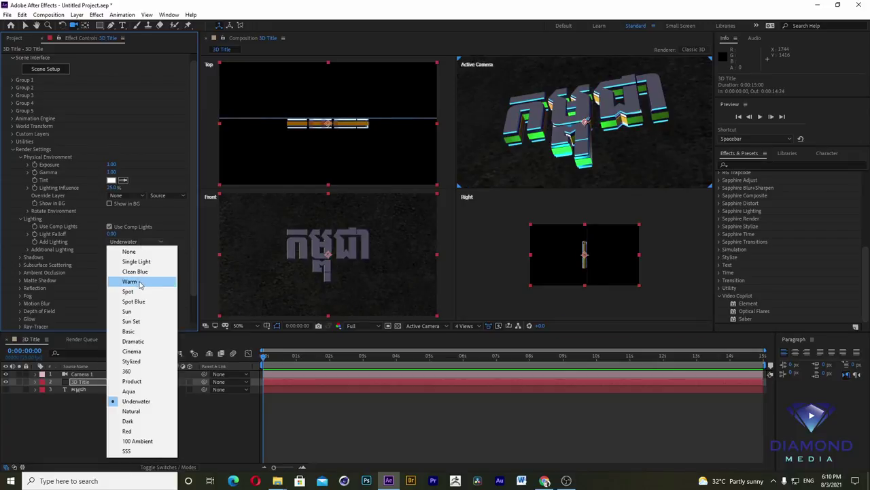
click(130, 312)
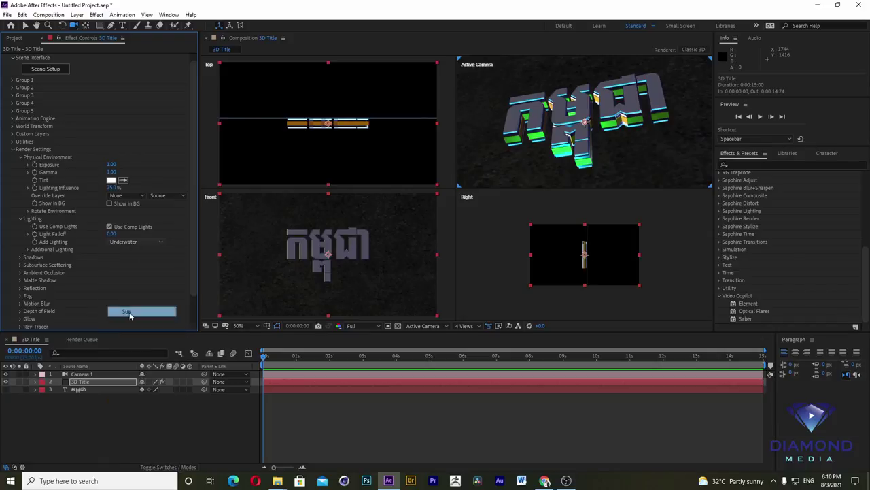
click(144, 243)
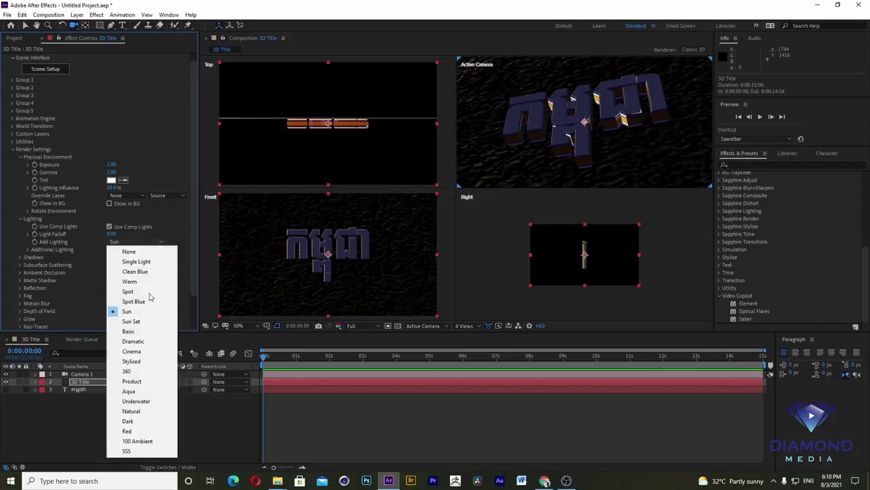
click(129, 331)
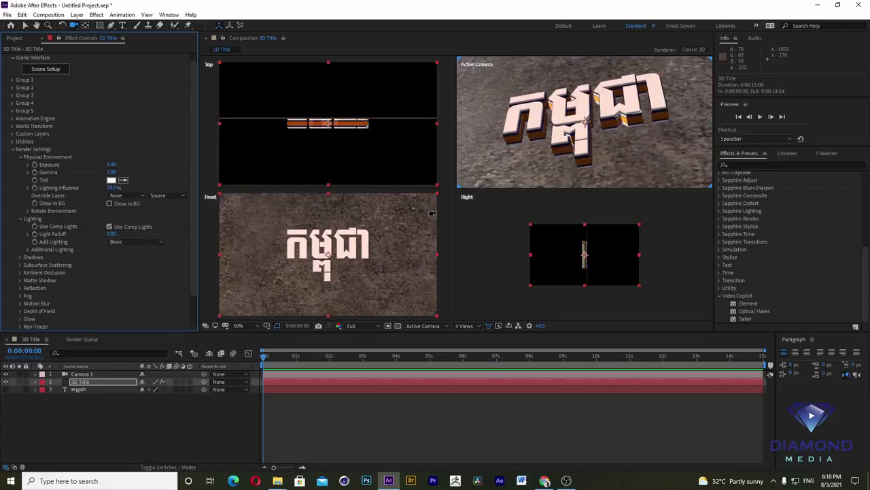
click(139, 243)
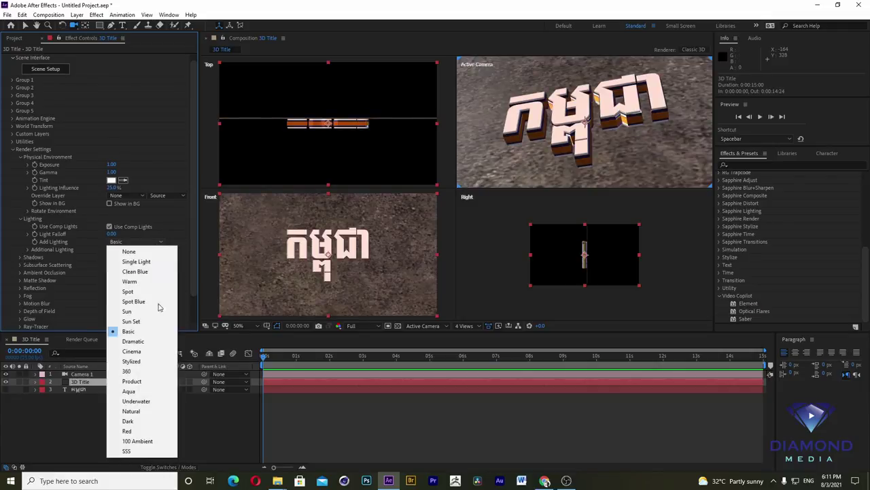
click(132, 352)
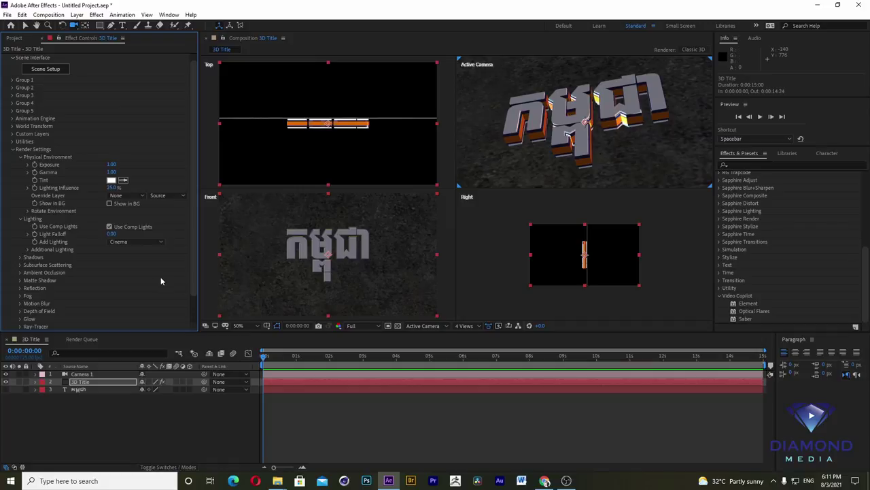
Step: Set the Additional Lighting Brightness Multiplier to 329%
click(28, 251)
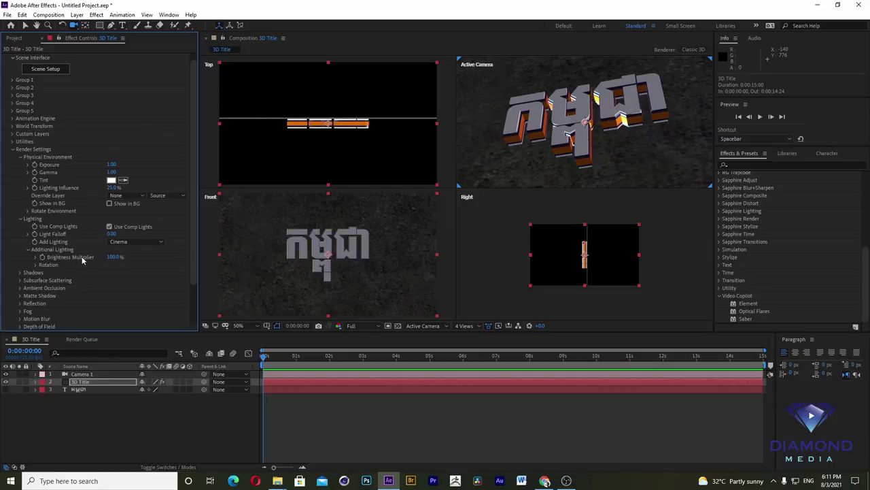
drag(113, 257, 212, 250)
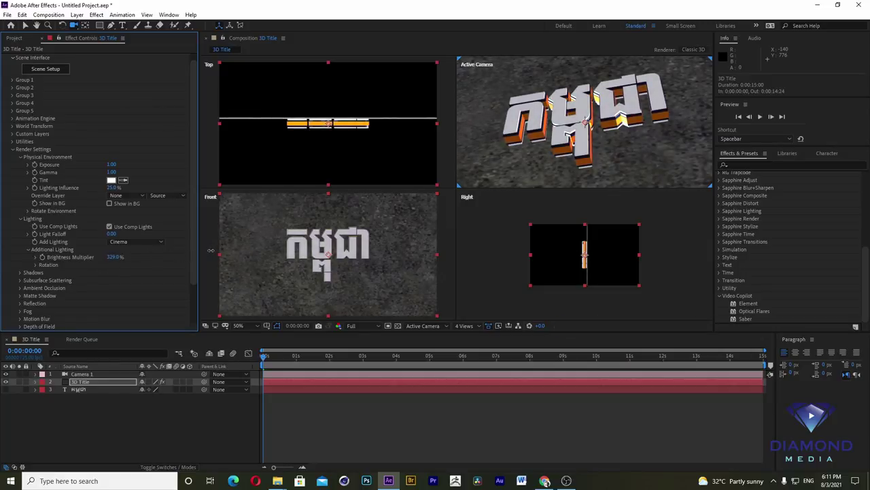
click(211, 250)
scroll(191, 277, down, 3)
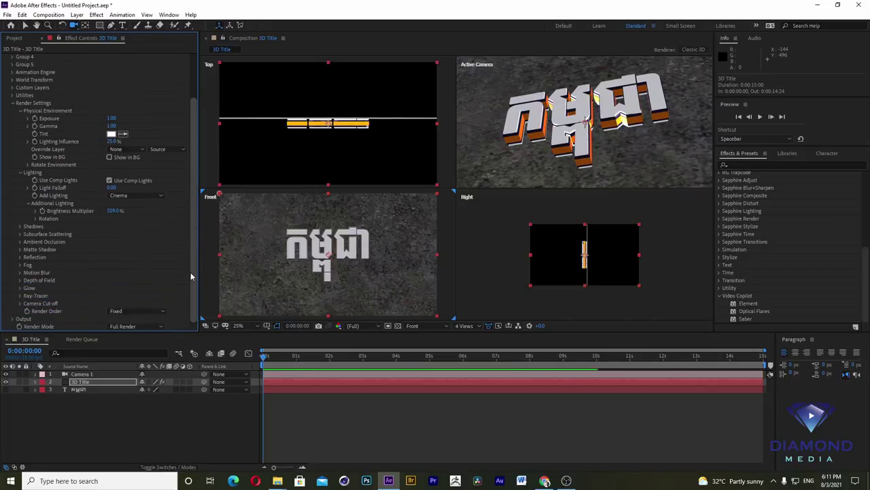
Step: Enable Element shadows using Shadow Mapping and zoom the Front view to 50%
click(20, 226)
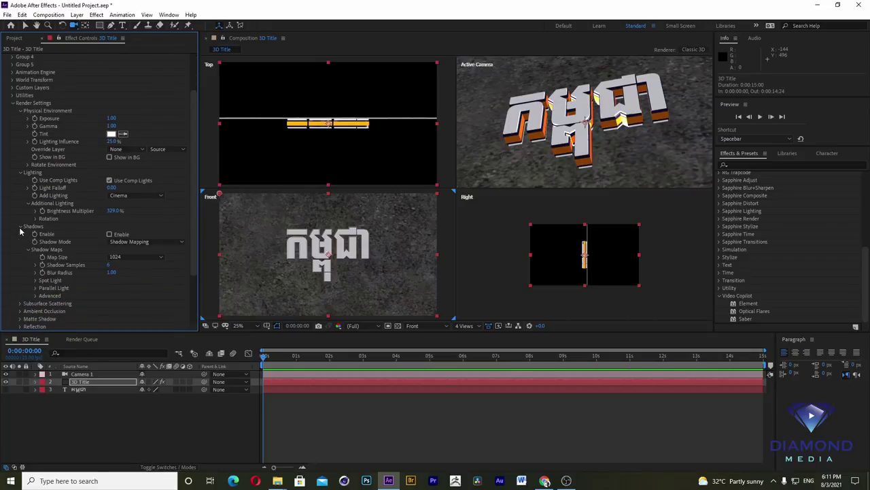
click(110, 234)
scroll(631, 128, up, 5)
scroll(631, 128, down, 5)
key(period)
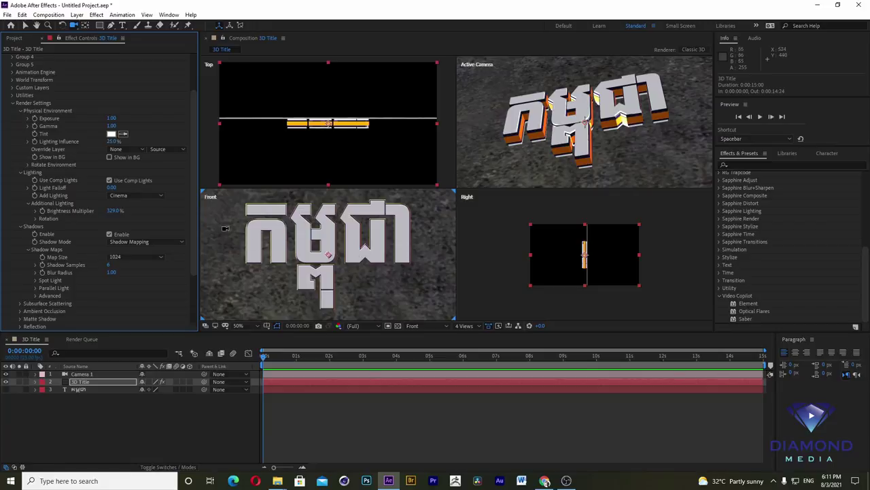
scroll(125, 268, down, 3)
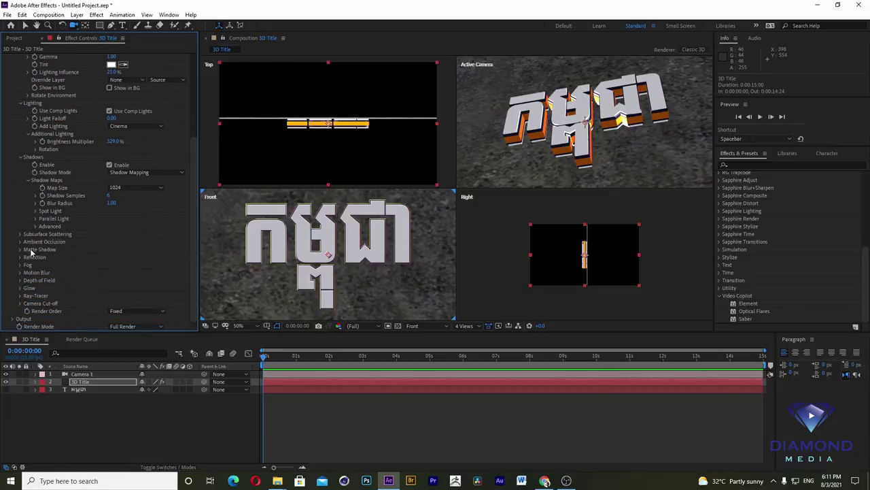
Step: Enable SSAO ambient occlusion with intensity 15.3 and a reduced SSAO radius
click(20, 242)
scroll(21, 246, down, 1)
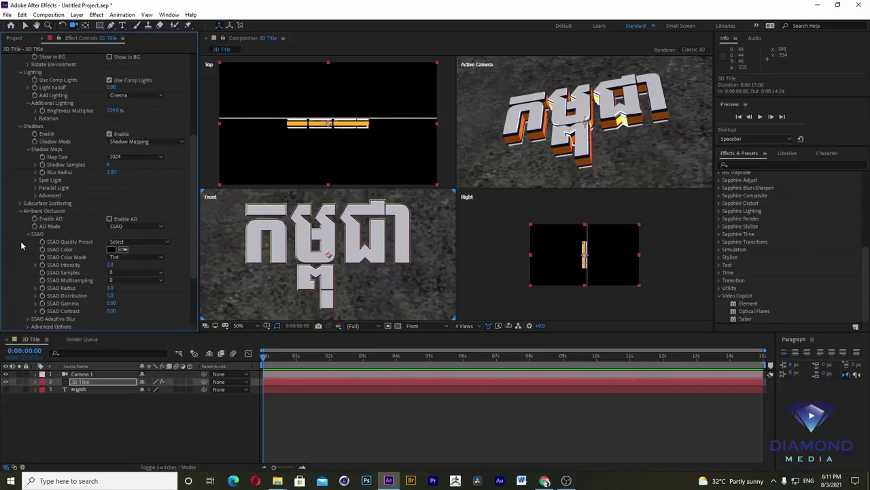
click(109, 219)
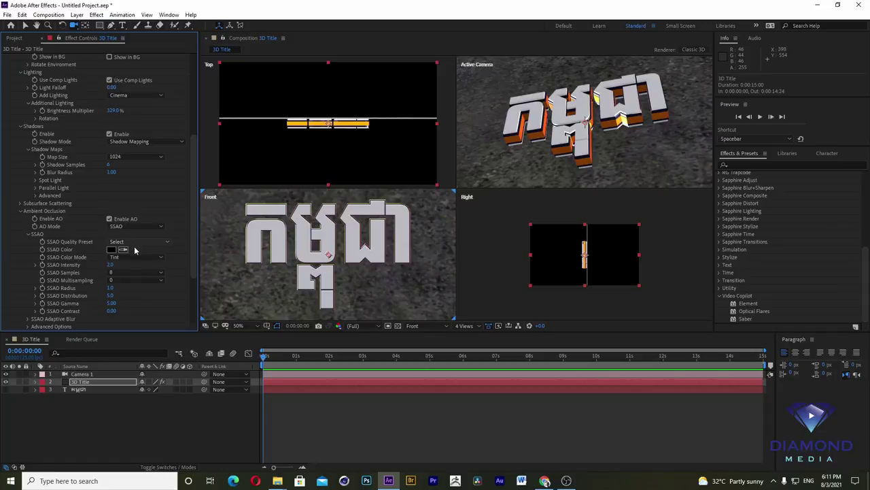
drag(113, 265, 177, 265)
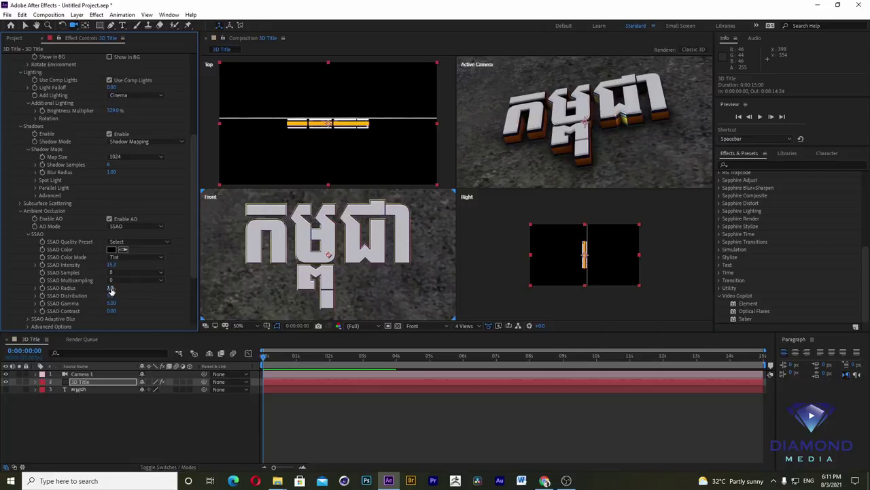
mouse_move(111, 288)
mouse_down()
mouse_move(146, 288)
mouse_move(70, 302)
mouse_move(103, 295)
mouse_move(81, 296)
mouse_up()
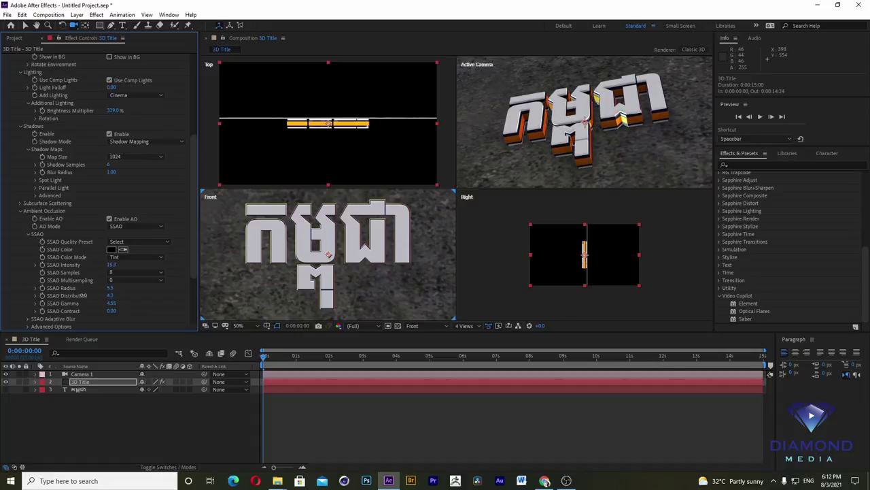
drag(109, 288, 101, 288)
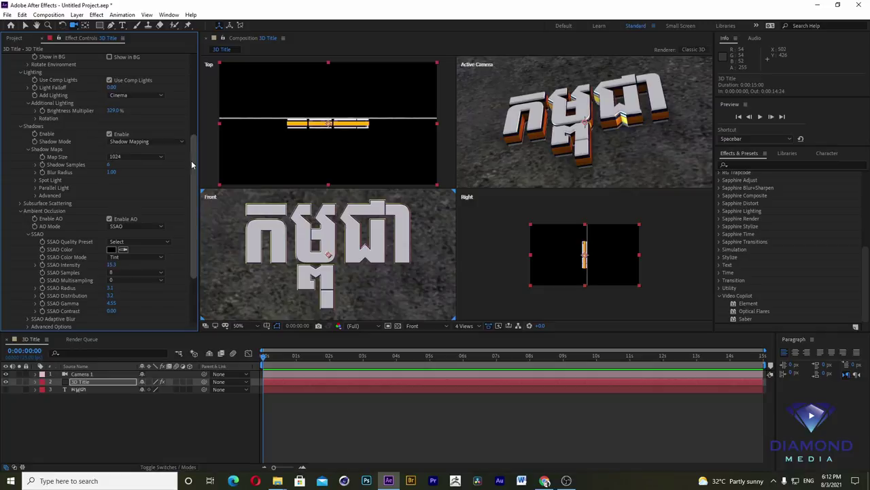
drag(193, 164, 192, 88)
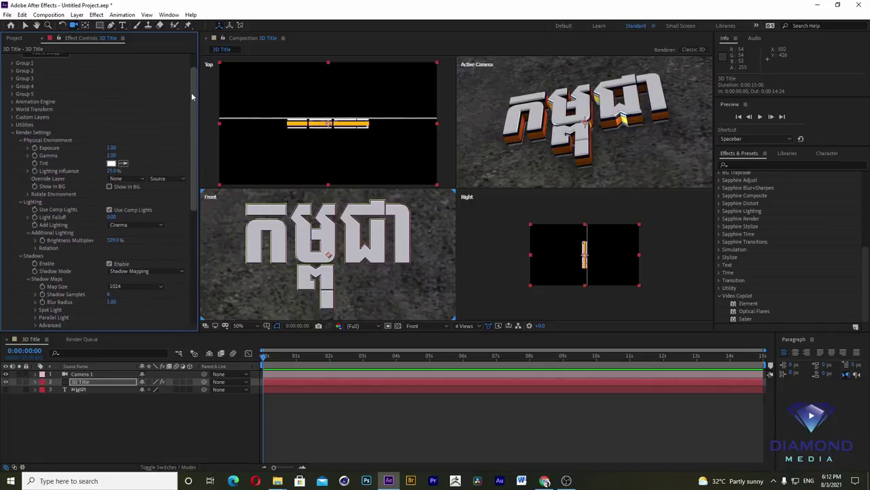
scroll(31, 162, up, 1)
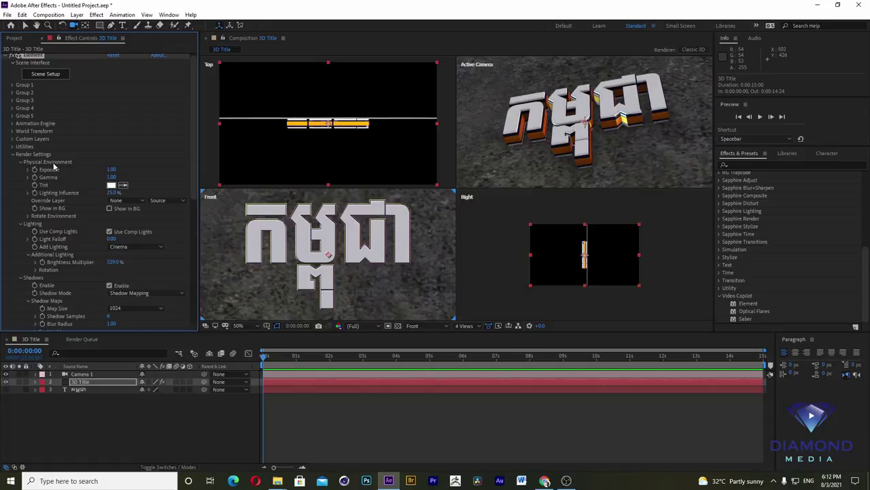
Step: End the work area at 0:00:06:24, trim the comp to it, and rewind to the start
scroll(569, 255, up, 2)
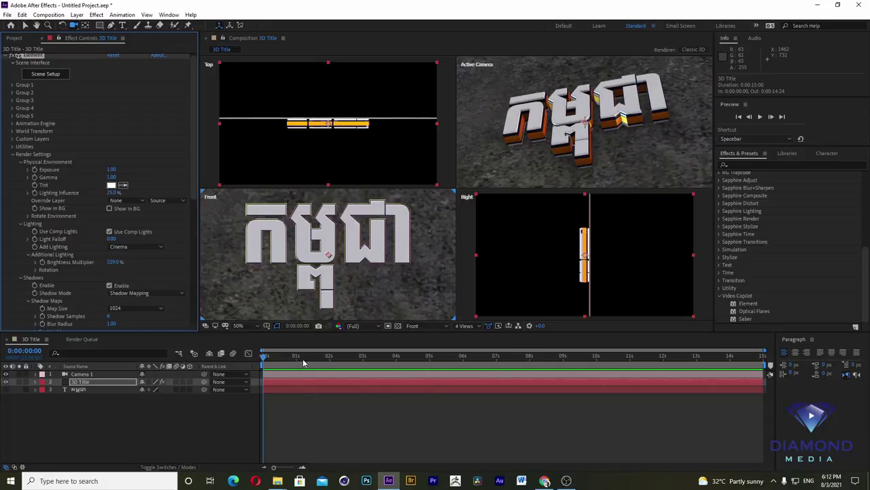
drag(304, 362, 496, 365)
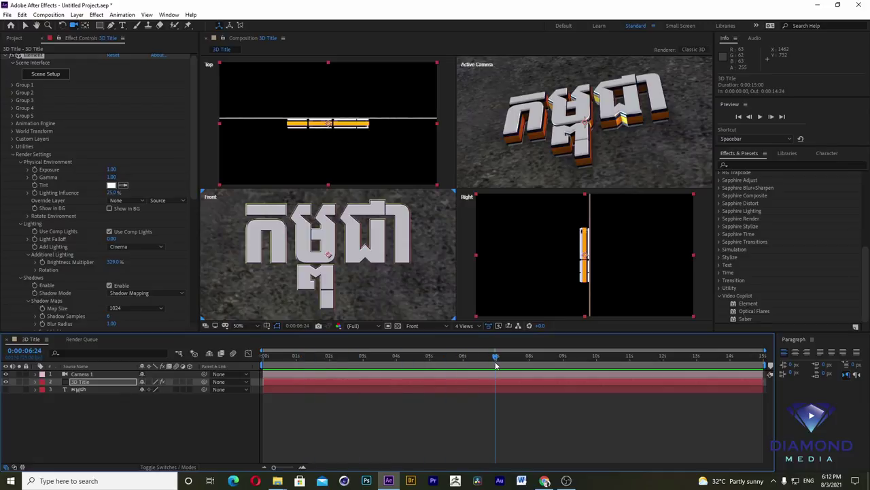
key(n)
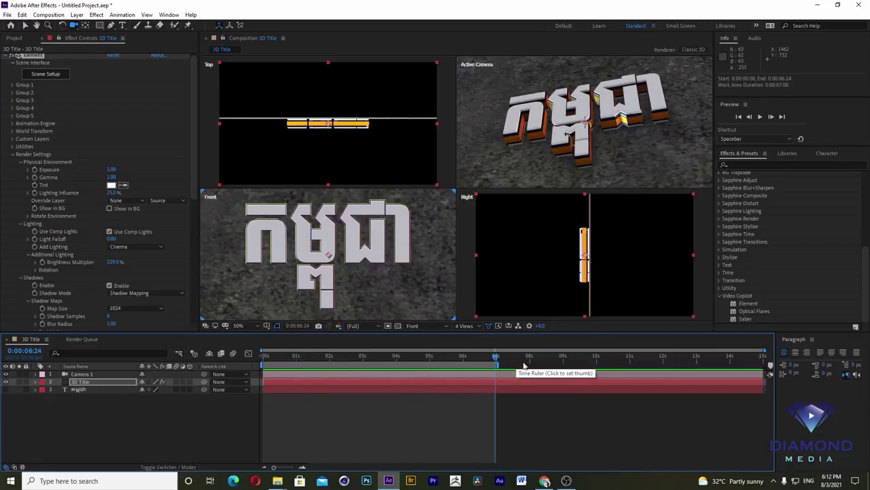
right_click(479, 365)
click(503, 386)
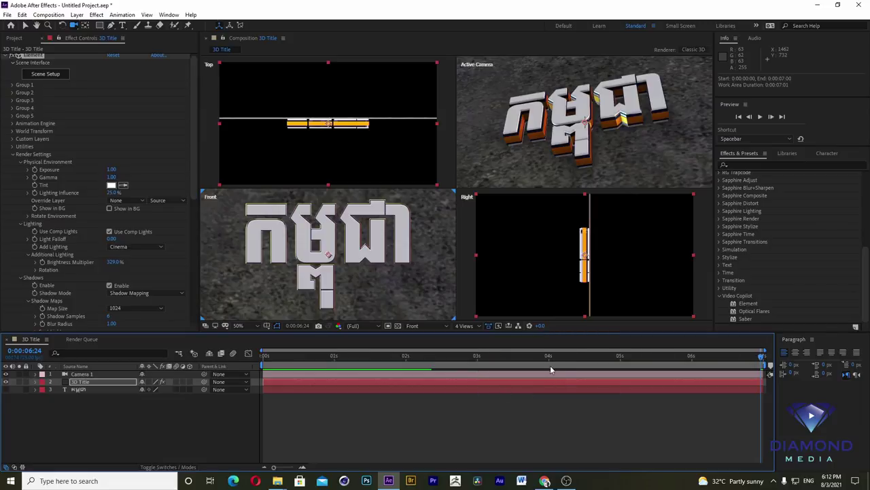
drag(546, 365, 237, 368)
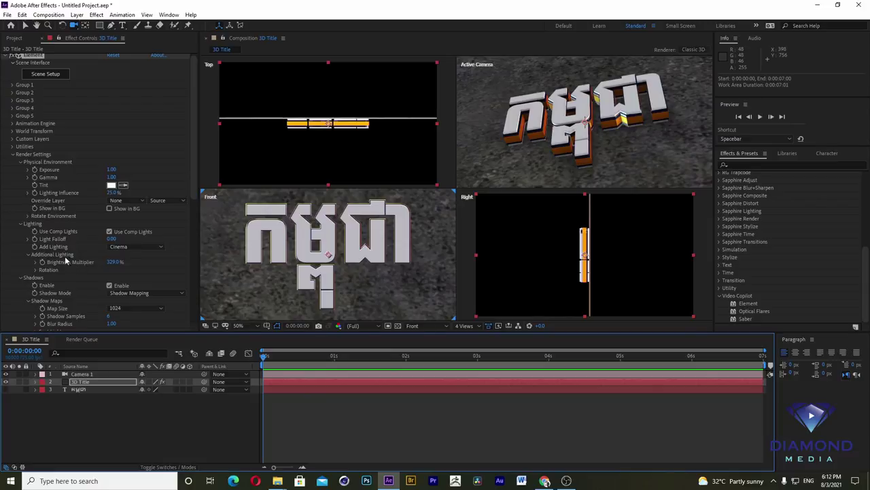
Step: Test Environment Rotation X, Y and Z adjustments, undoing each one
click(27, 215)
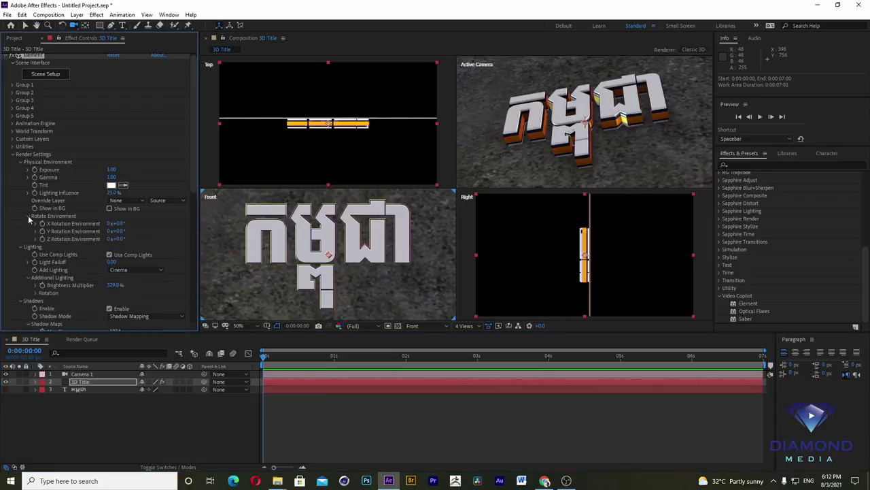
drag(117, 223, 226, 211)
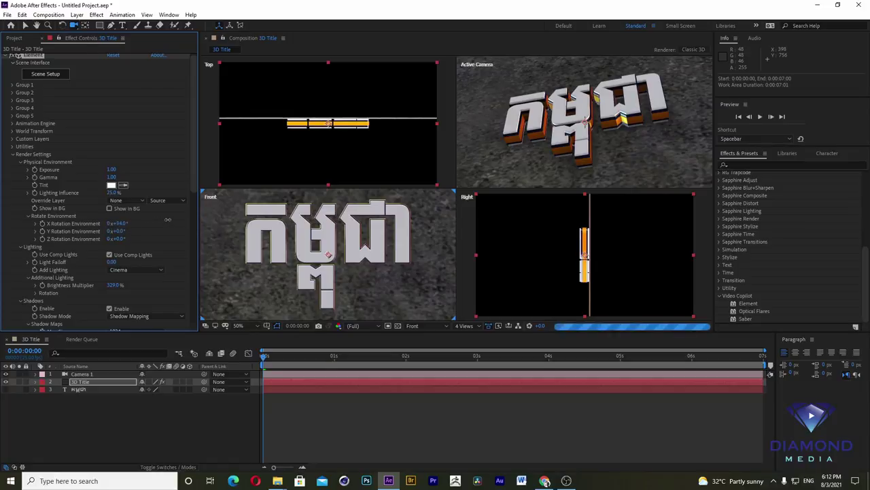
key(ctrl+z)
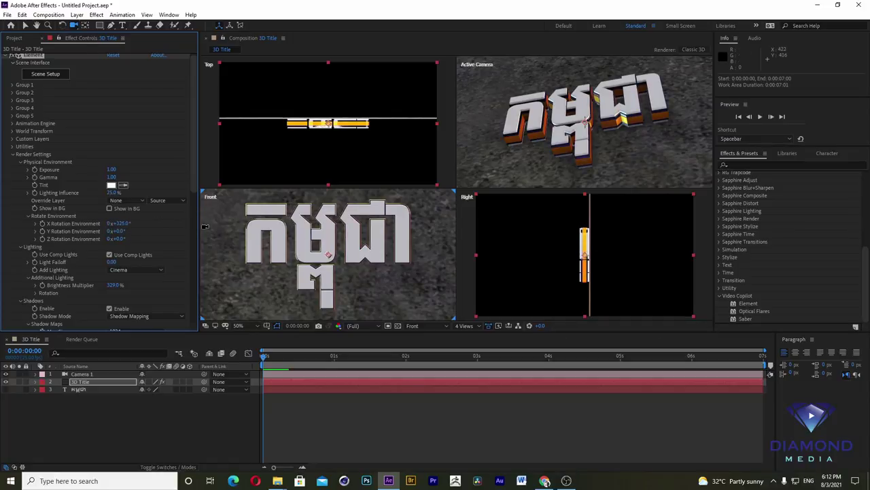
drag(117, 230, 211, 219)
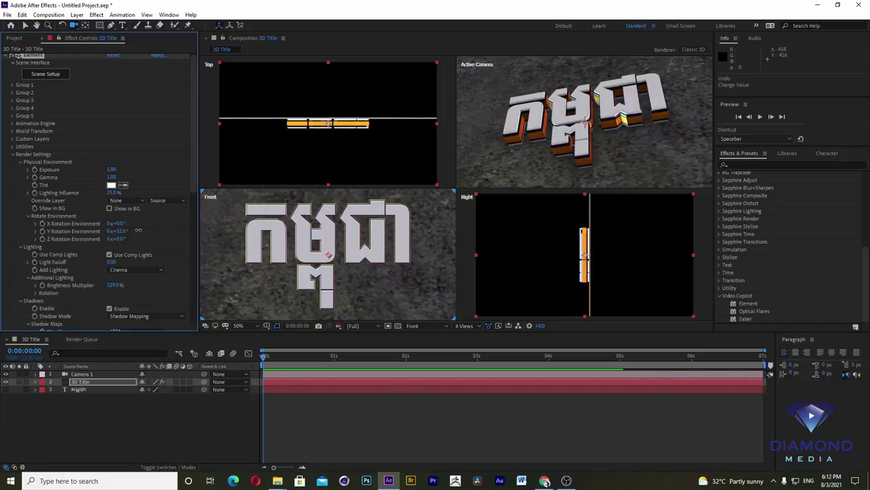
key(ctrl+z)
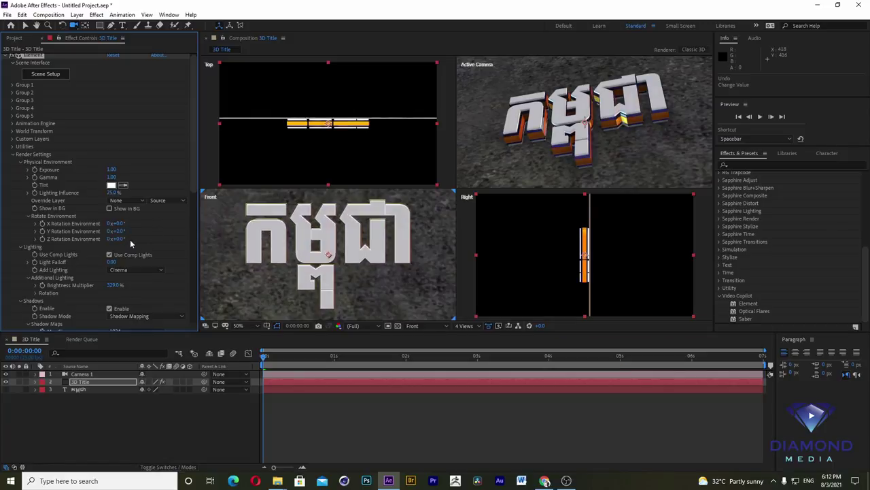
drag(116, 238, 226, 230)
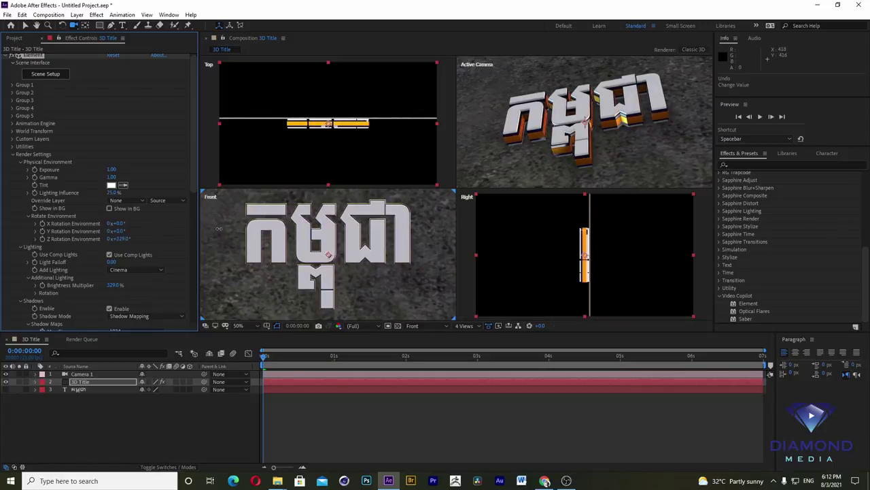
key(ctrl+z)
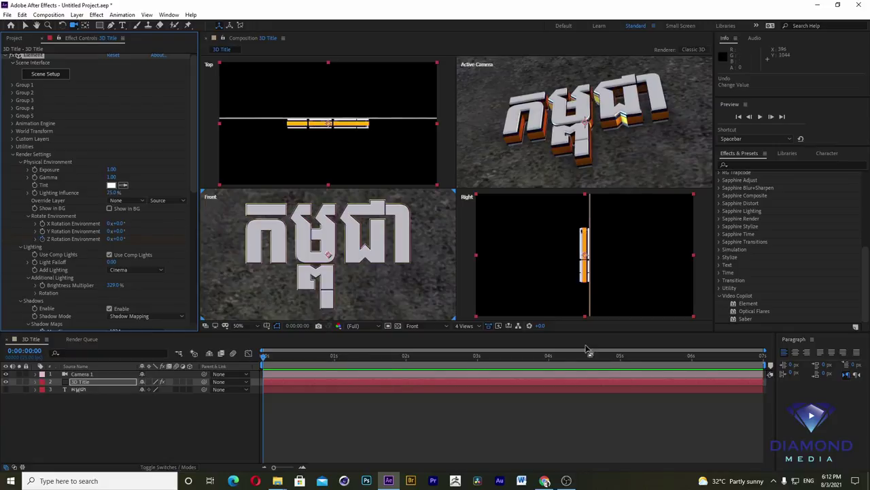
Step: At the comp's end, set Environment Rotation Z to one full turn
click(651, 365)
key(End)
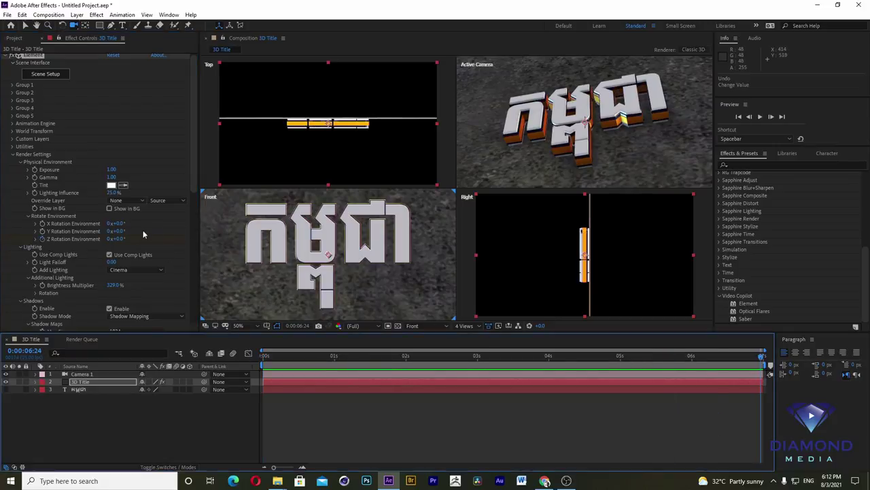
click(120, 240)
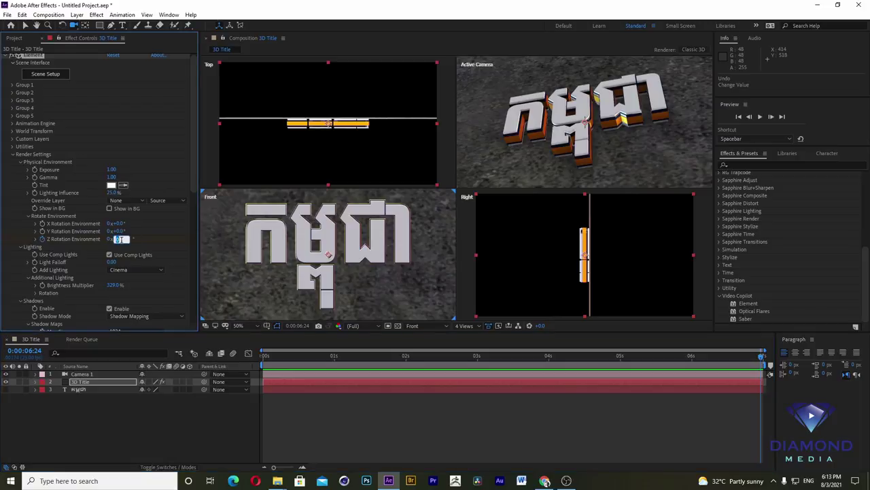
text(360)
key(Return)
Step: Preview the animation from about 1:21, then rewind to the first frame
click(394, 358)
key(space)
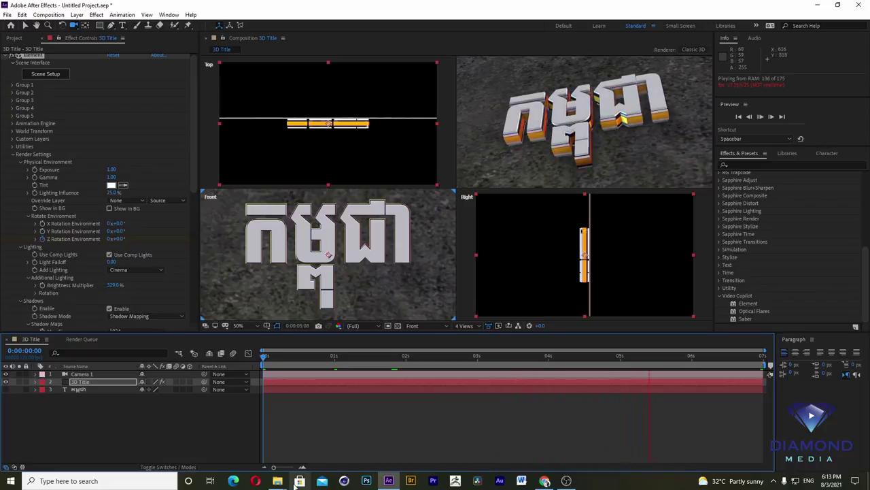
mouse_move(278, 480)
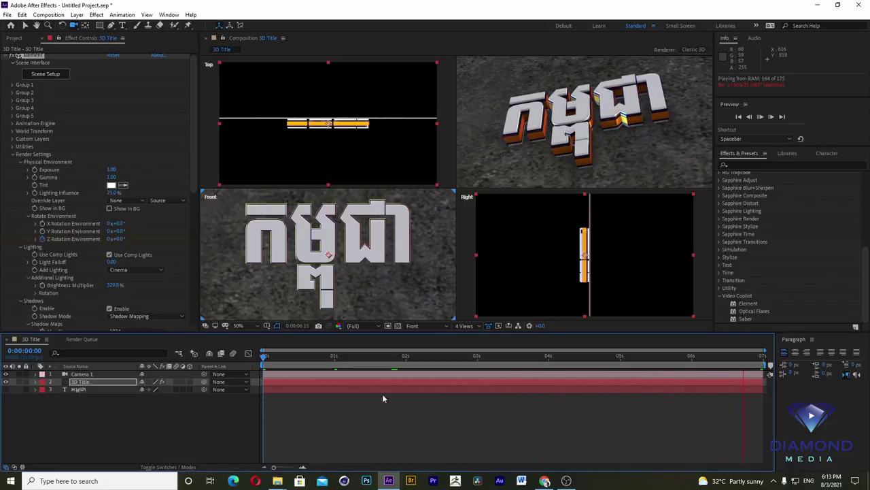
click(387, 359)
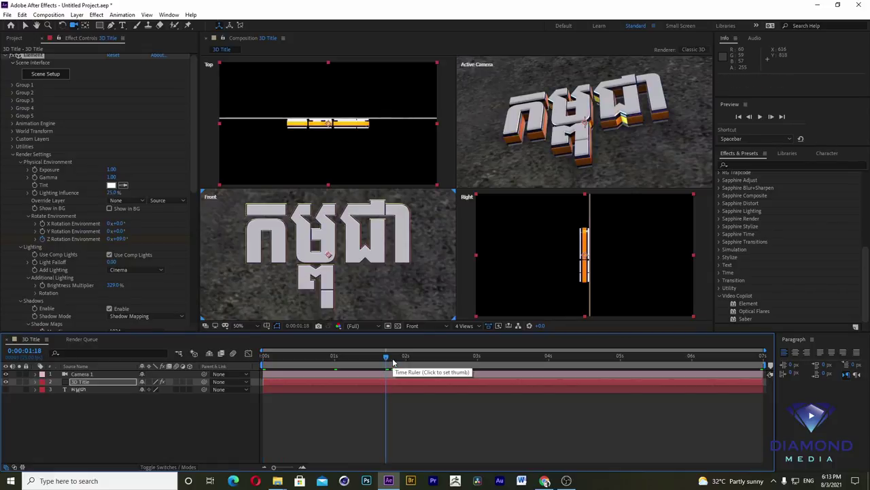
drag(344, 359, 250, 353)
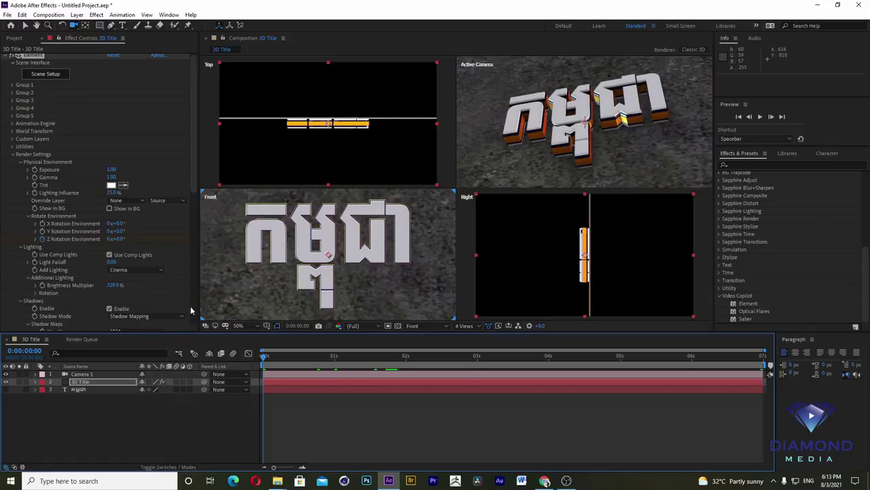
Step: Add Spot Light 1 with Spot type, Smooth falloff and Casts Shadows enabled
click(78, 15)
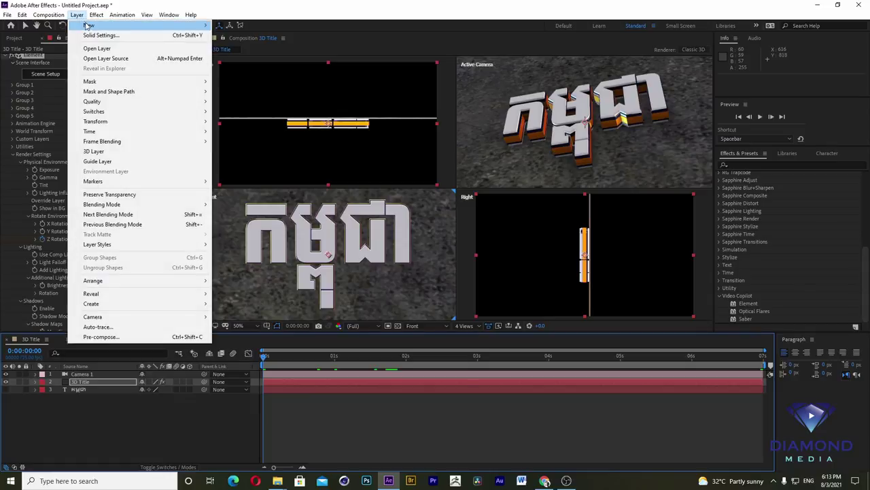
mouse_move(87, 25)
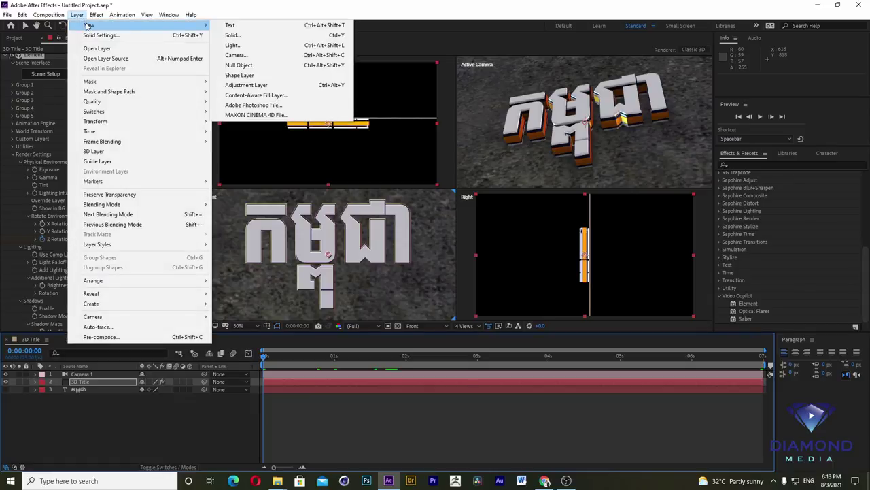
click(234, 45)
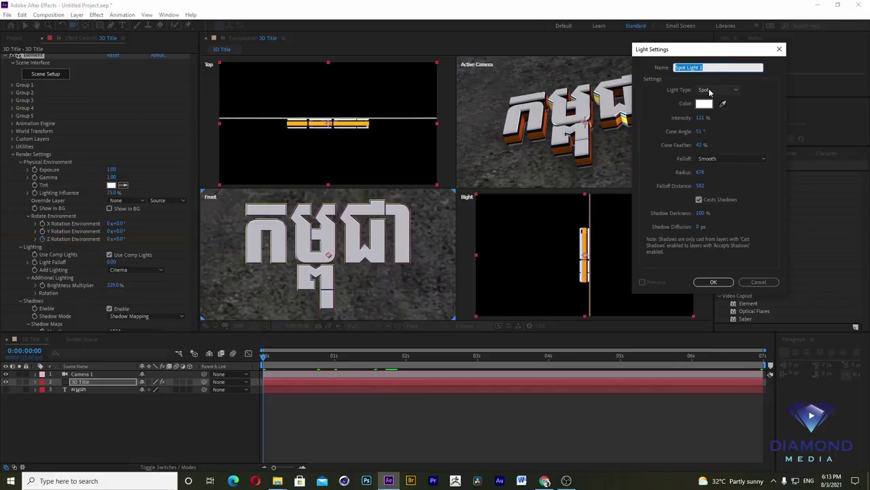
click(709, 91)
click(712, 111)
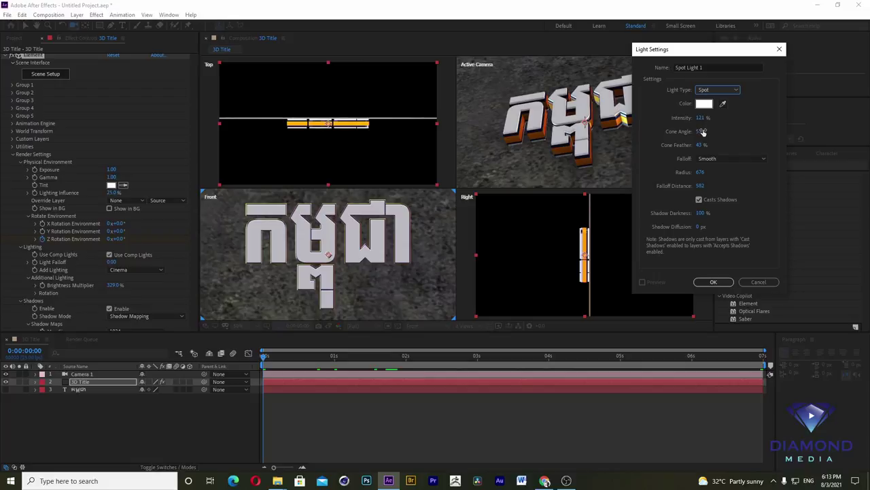
click(710, 161)
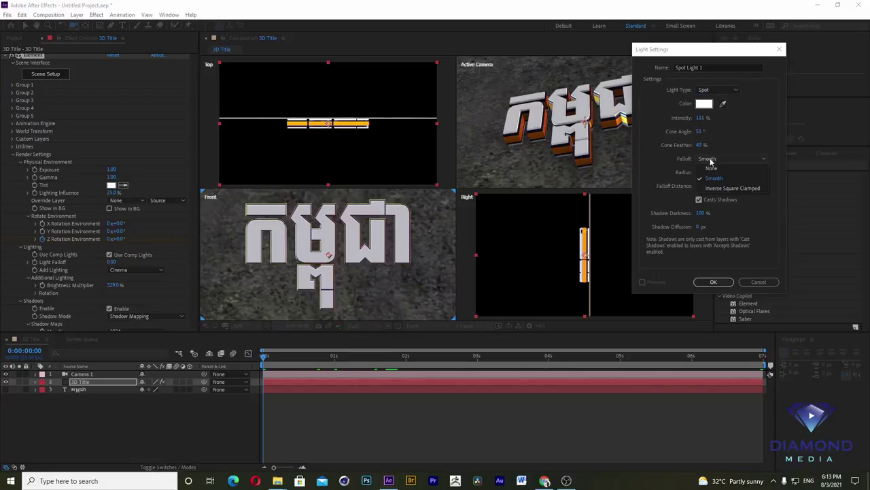
click(712, 169)
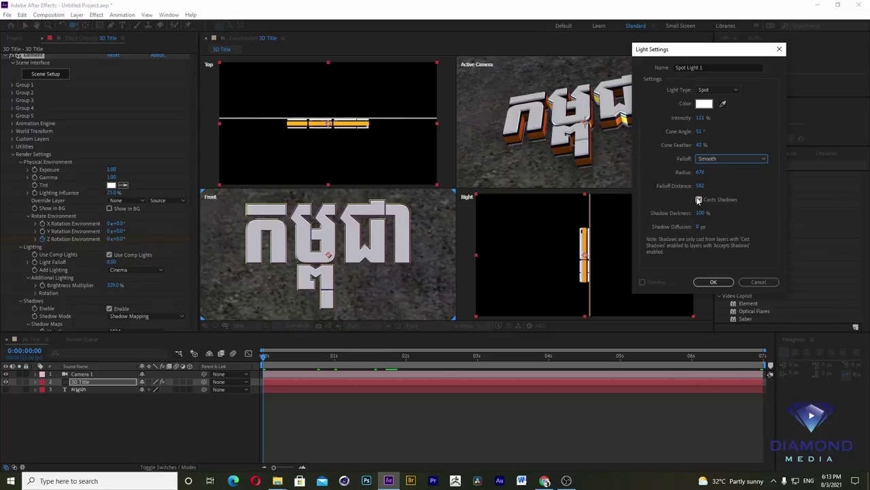
click(698, 200)
click(700, 199)
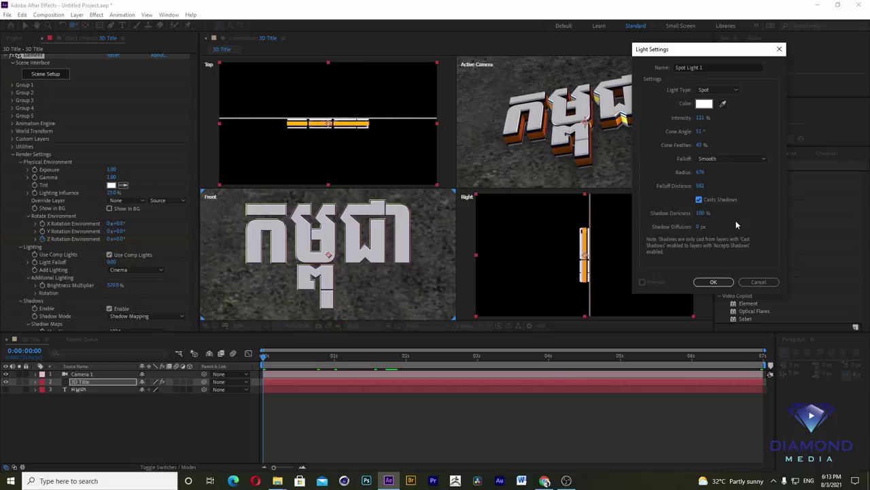
click(711, 282)
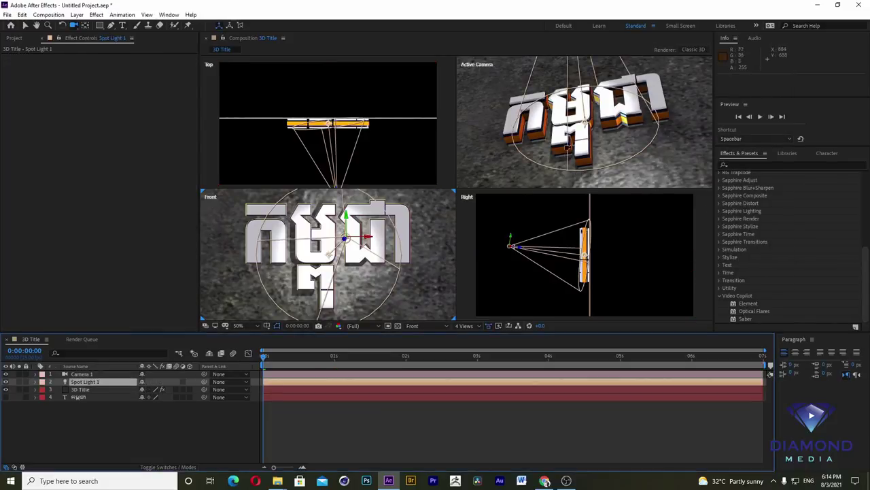
Step: Raise Spot Light 1 above the Khmer title in the Right view
scroll(353, 228, down, 2)
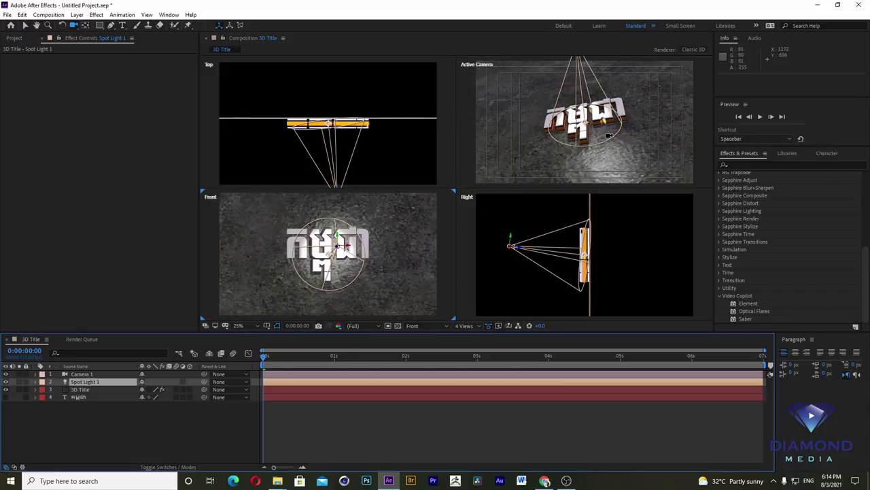
scroll(604, 135, down, 2)
click(25, 27)
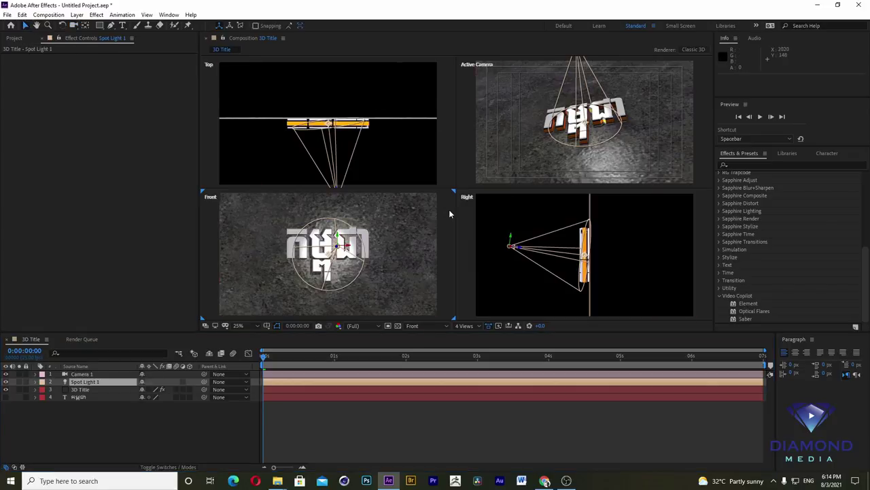
mouse_move(516, 247)
mouse_down()
mouse_move(530, 218)
mouse_move(524, 197)
mouse_up()
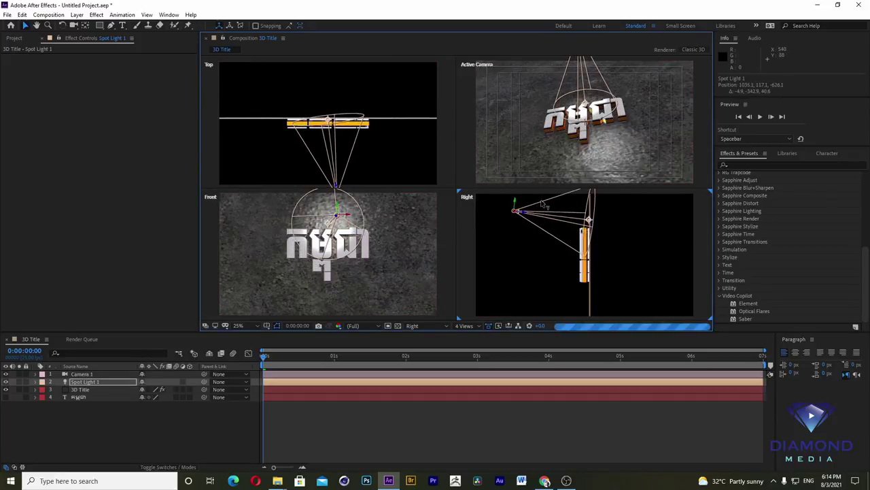
Step: Bring the spot light closer to the title and aim its cone down at the text
scroll(623, 227, down, 1)
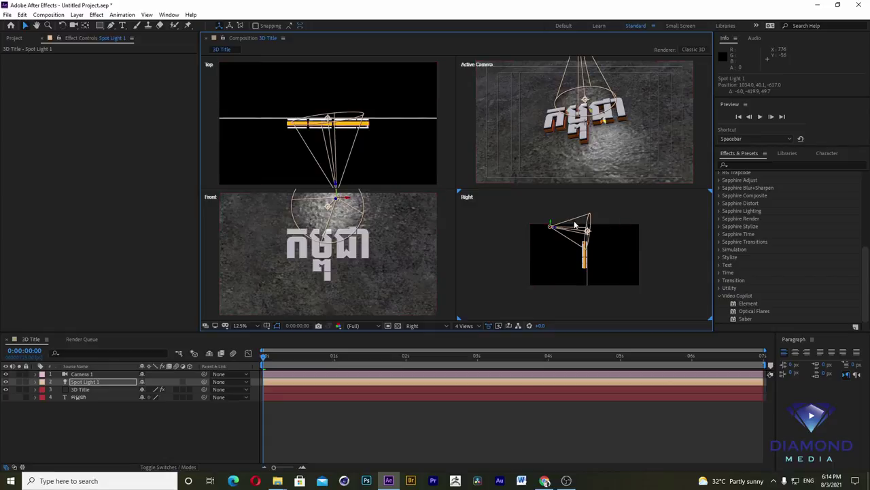
scroll(559, 230, up, 1)
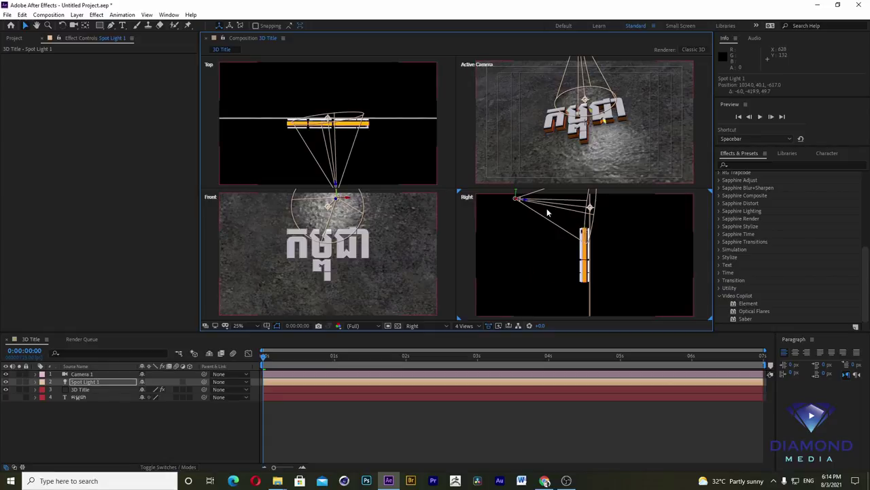
drag(534, 208, 567, 212)
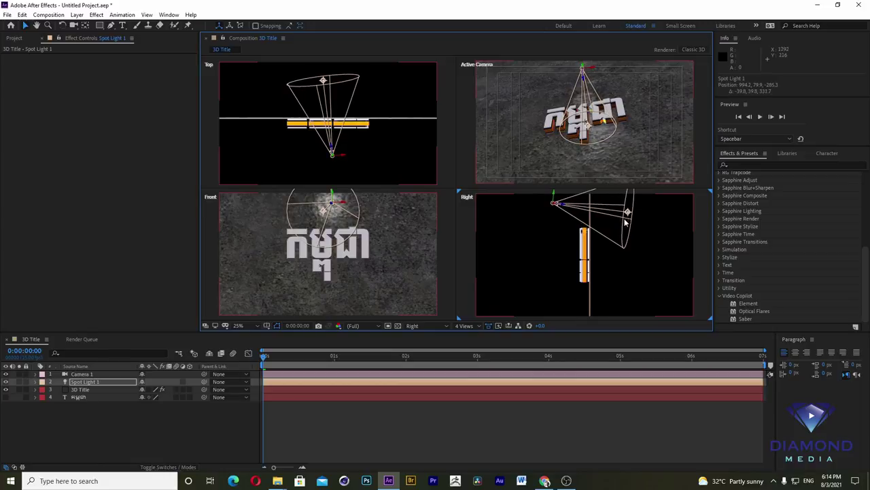
drag(628, 213, 548, 264)
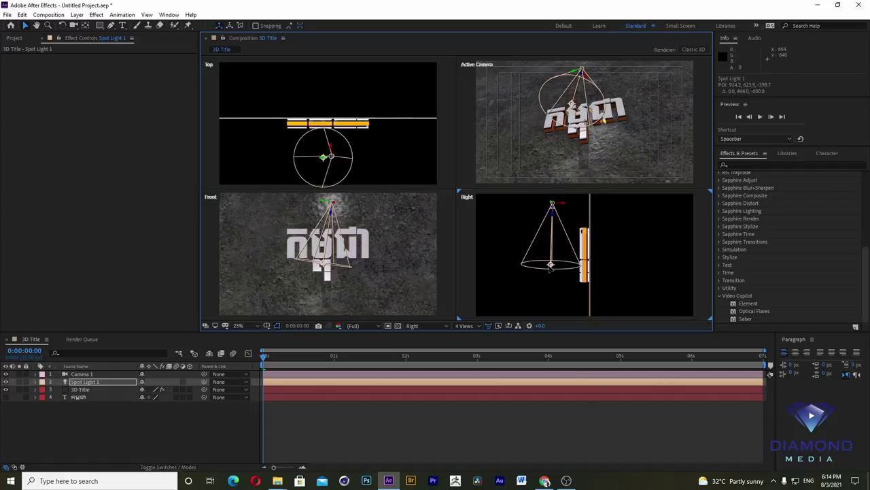
click(564, 208)
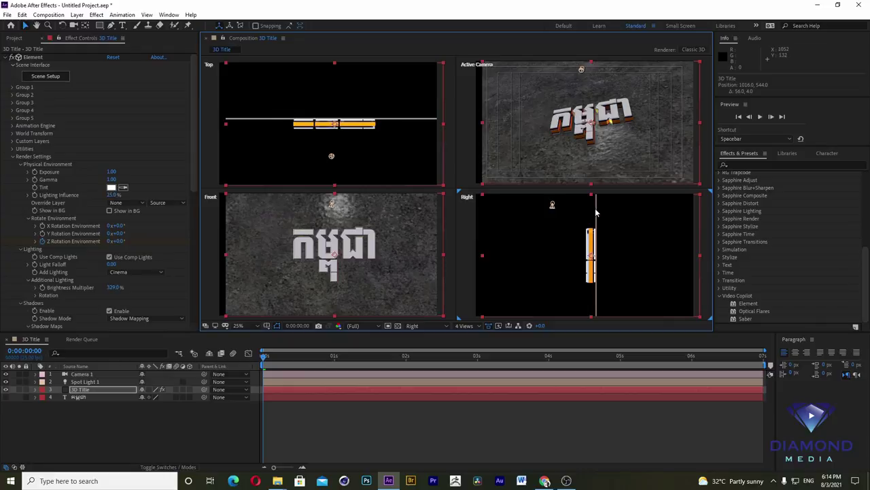
Step: Move Spot Light 1 higher and nearer the title, dropping its cone onto the letters
click(542, 373)
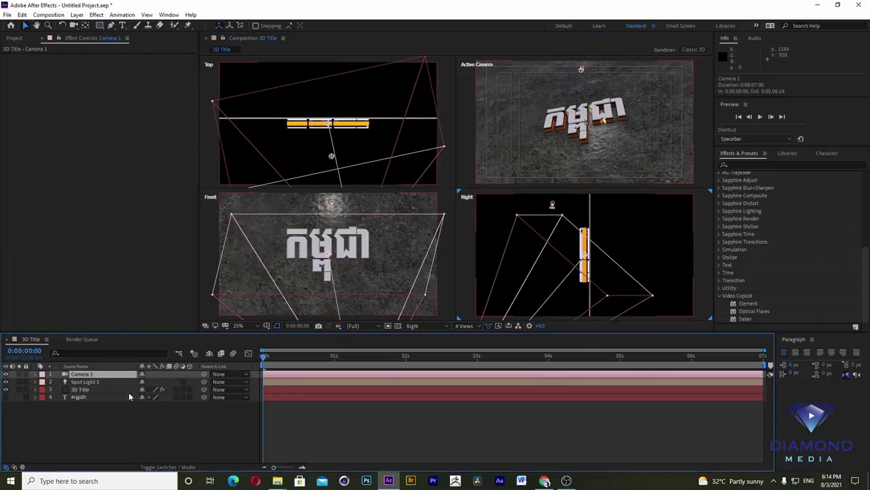
click(85, 382)
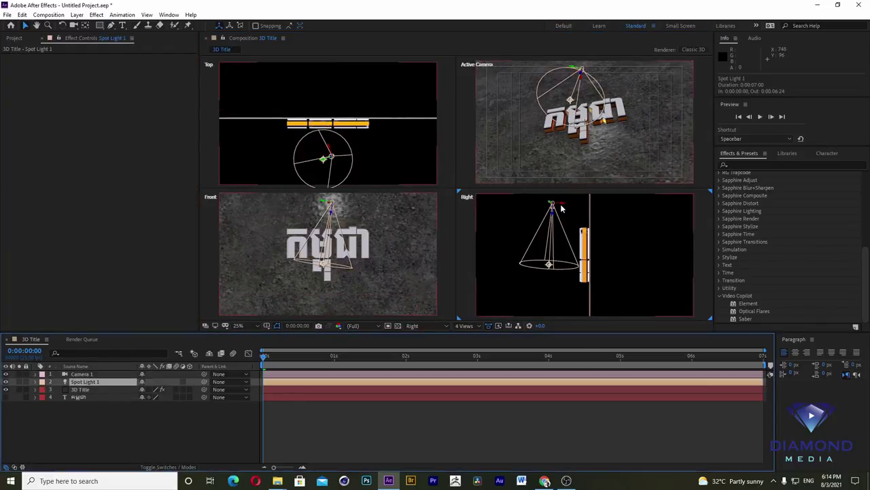
drag(562, 206, 573, 216)
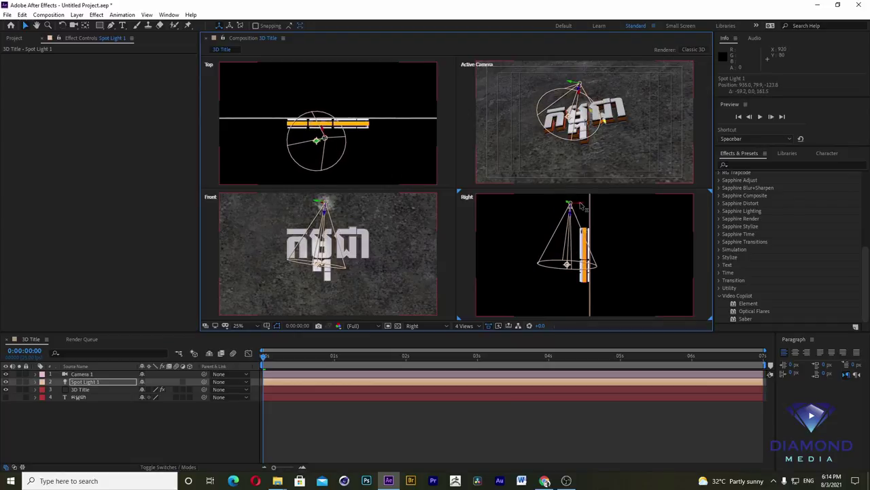
drag(579, 208, 578, 173)
click(578, 172)
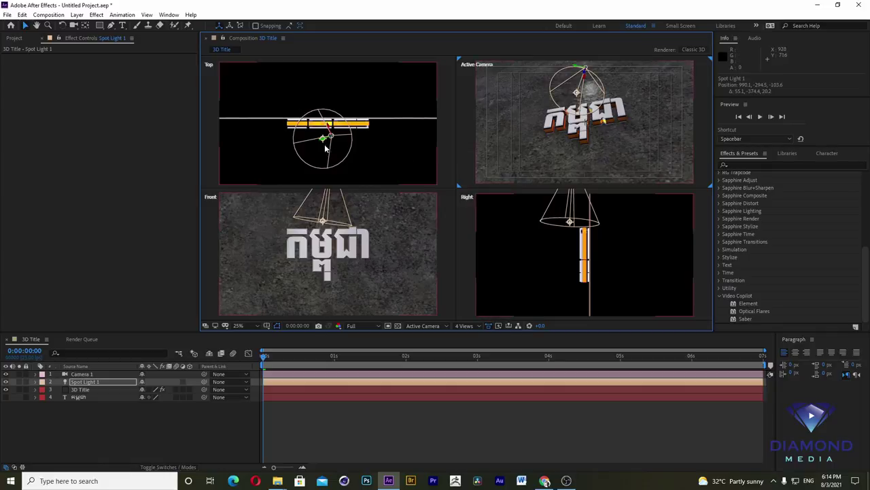
drag(334, 229, 331, 223)
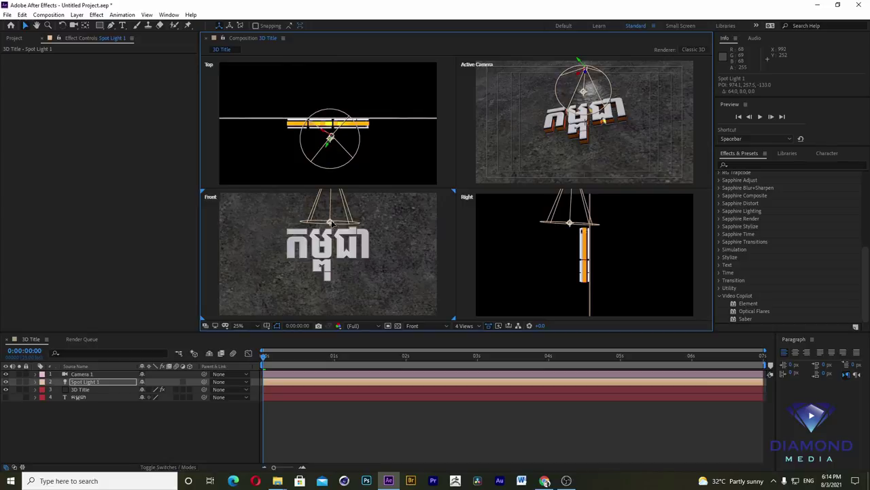
drag(333, 225, 329, 248)
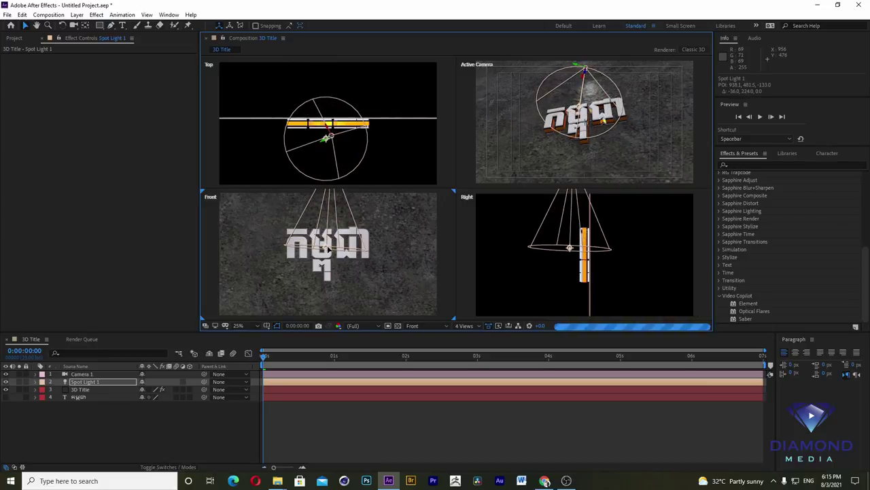
drag(330, 248, 327, 255)
Step: Zoom out the views to see the whole light cone, then bring up the viewer layout list
click(576, 62)
scroll(577, 63, down, 2)
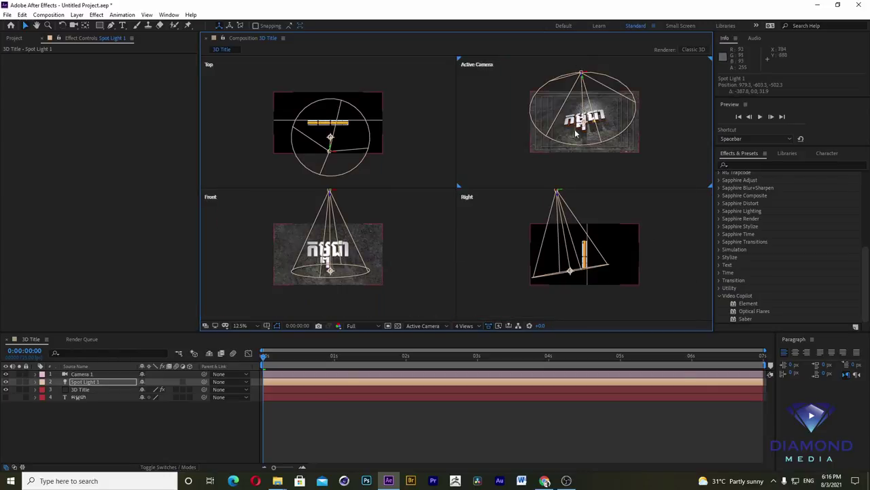
scroll(575, 134, up, 2)
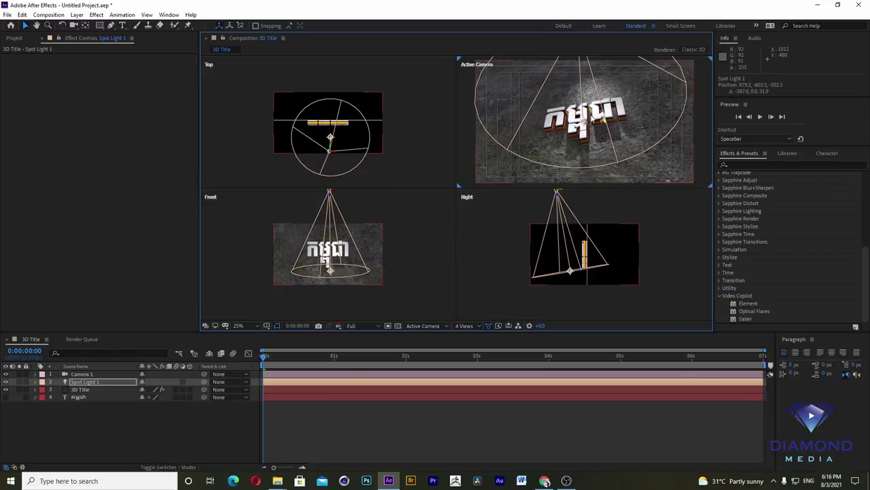
scroll(592, 119, up, 2)
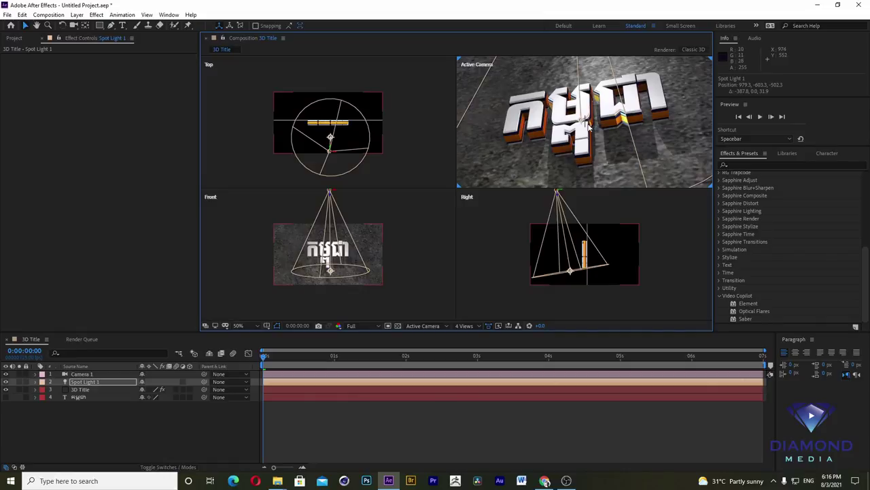
scroll(589, 125, down, 2)
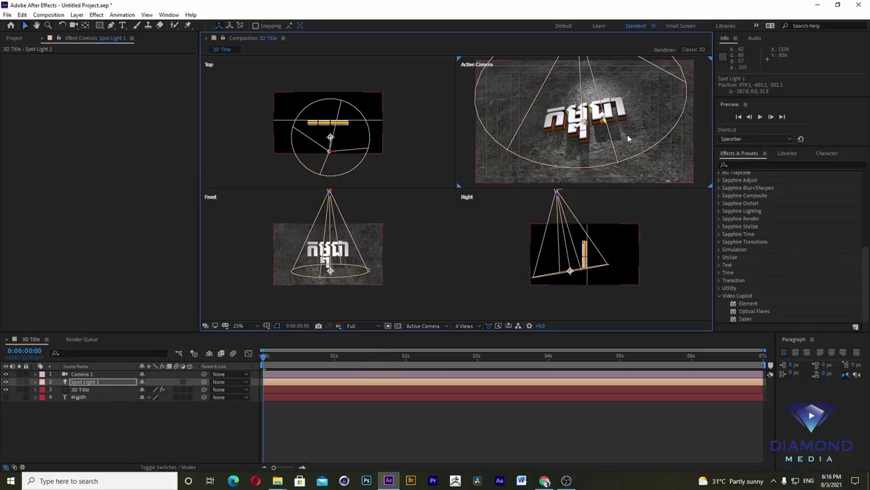
click(469, 326)
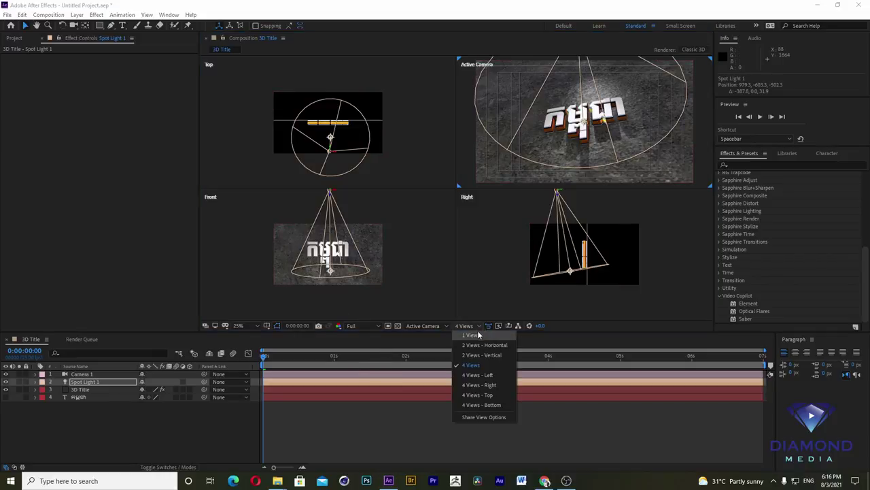
Step: Switch to 1 View and start keyframing Spot Light 1's transform properties at 0s
click(477, 336)
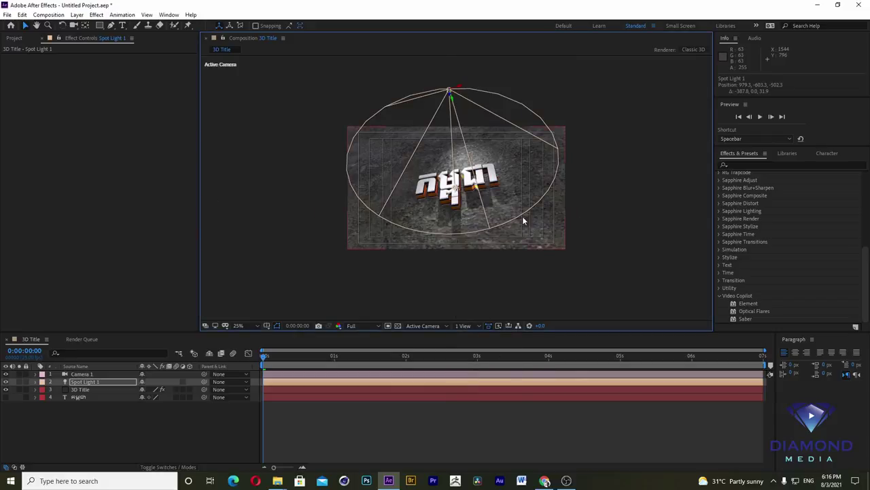
click(34, 383)
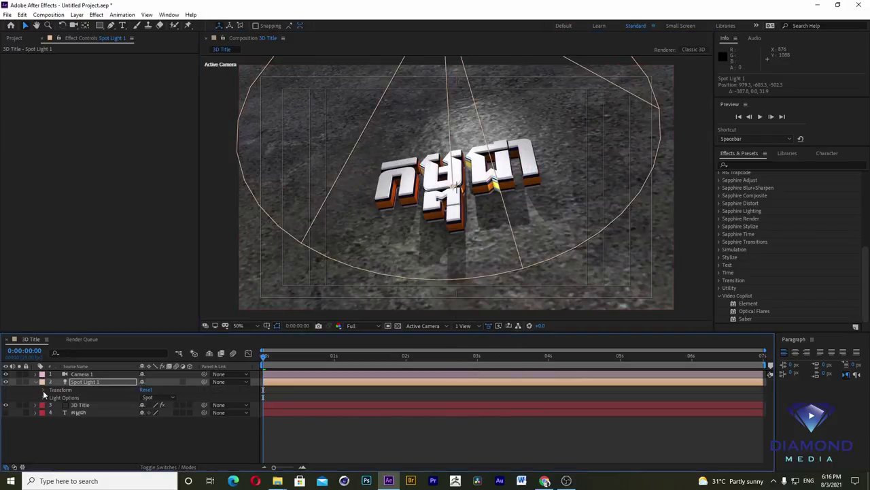
click(44, 390)
shift+click(79, 437)
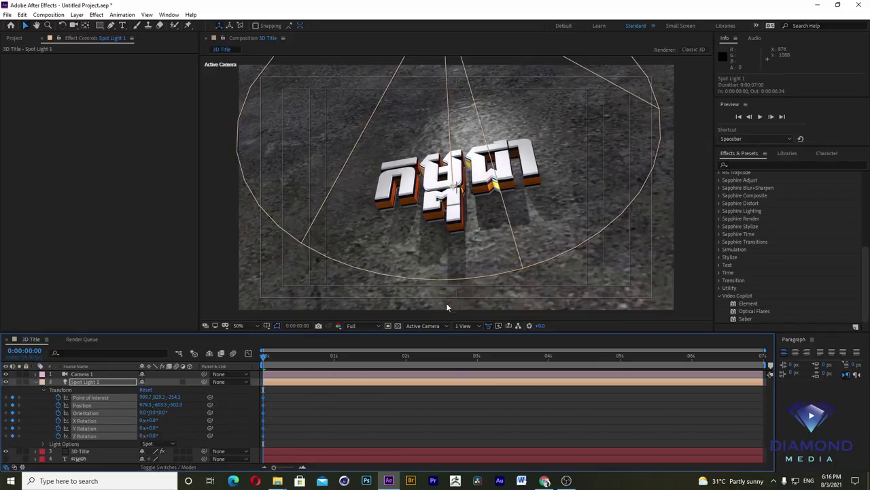
Step: Keyframe the point of interest left at 0s, right at 2:24, centre at 6:24, then preview
drag(455, 188, 296, 199)
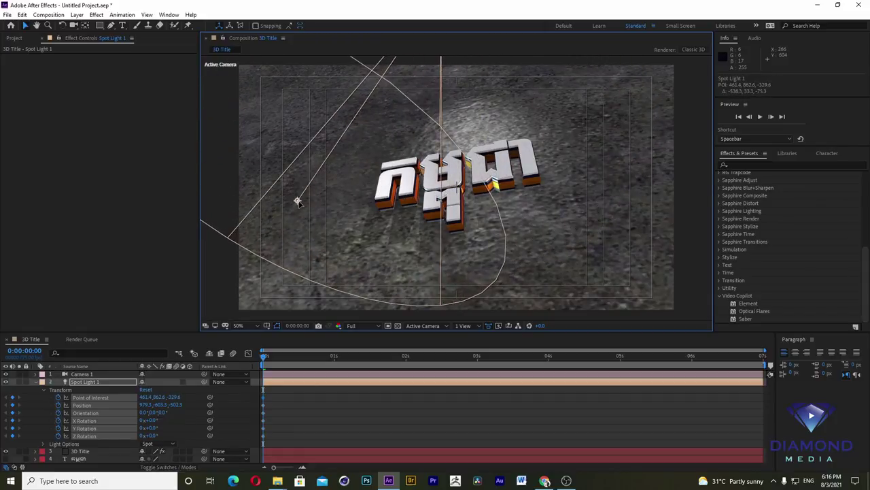
click(476, 357)
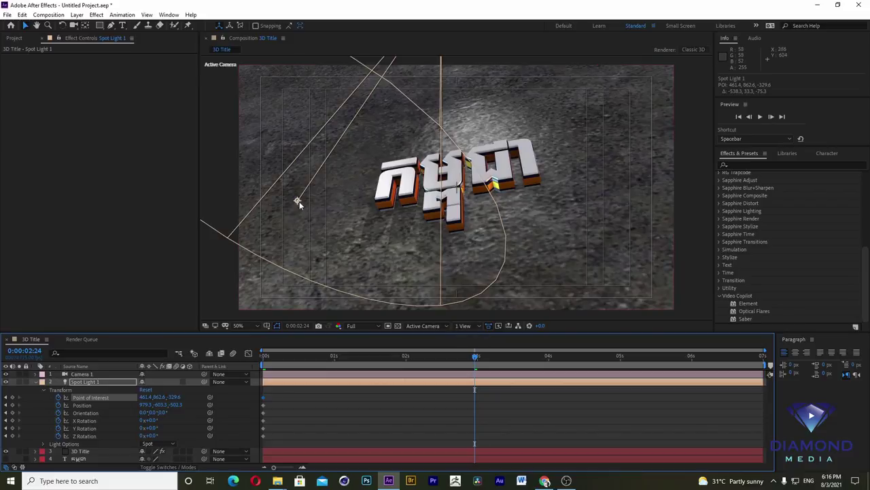
mouse_move(299, 201)
mouse_down()
mouse_move(418, 214)
mouse_move(582, 209)
mouse_up()
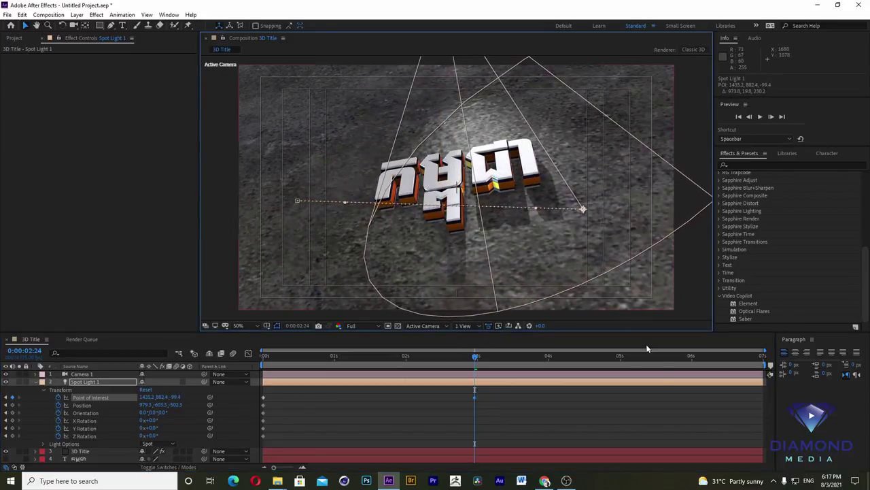
key(End)
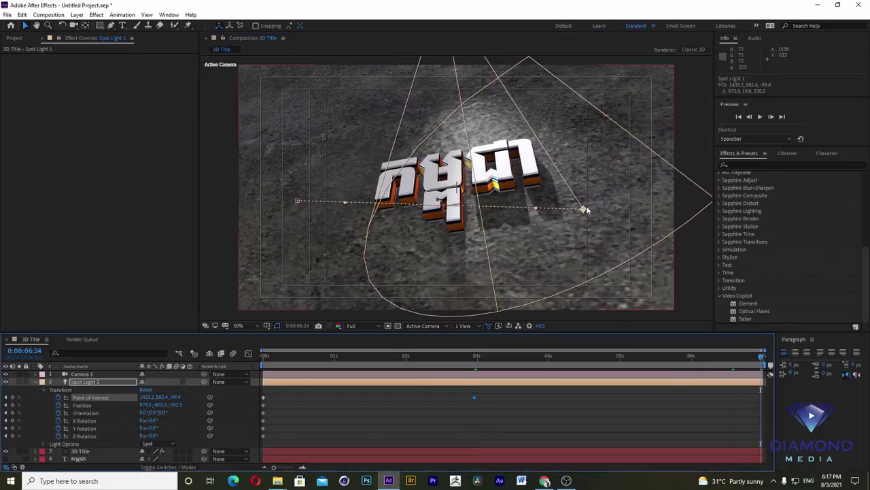
drag(586, 209, 442, 240)
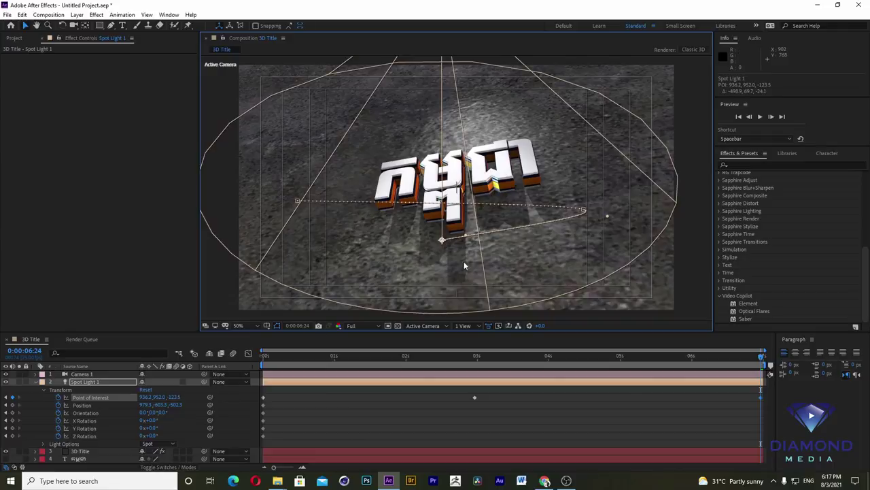
key(space)
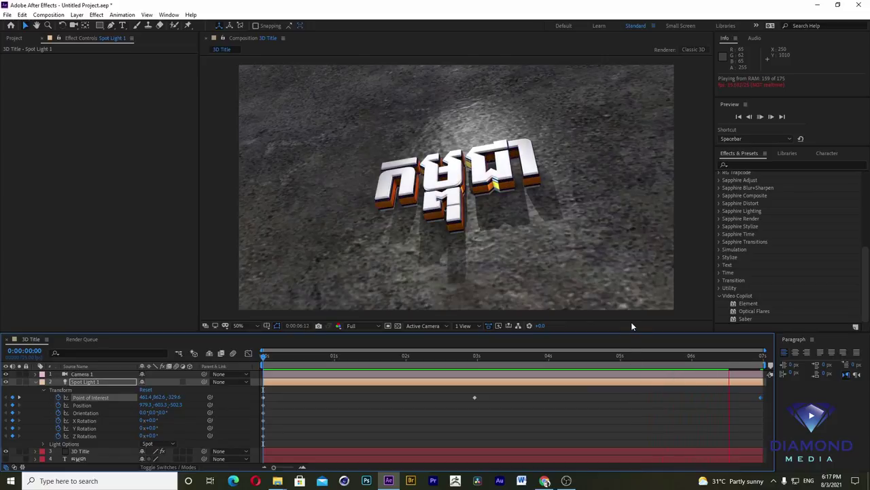
Step: Expand Camera 1's Transform properties and move the playhead to 0:00:02:00
click(476, 364)
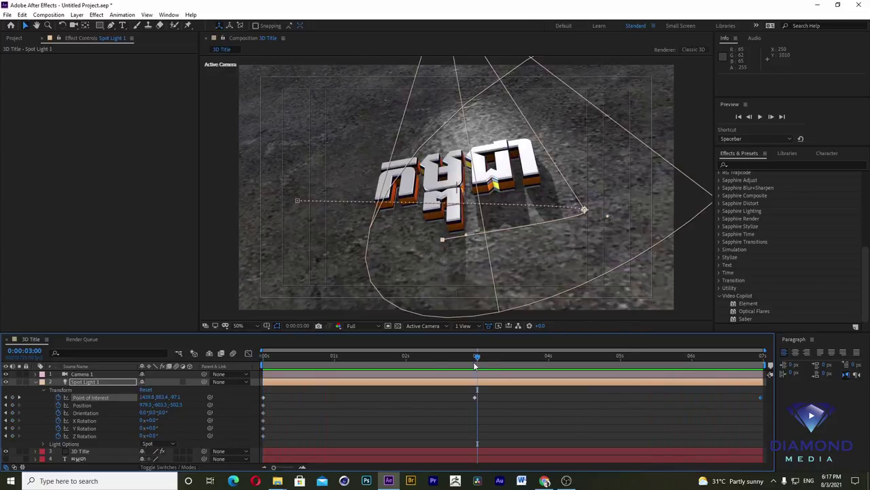
click(38, 381)
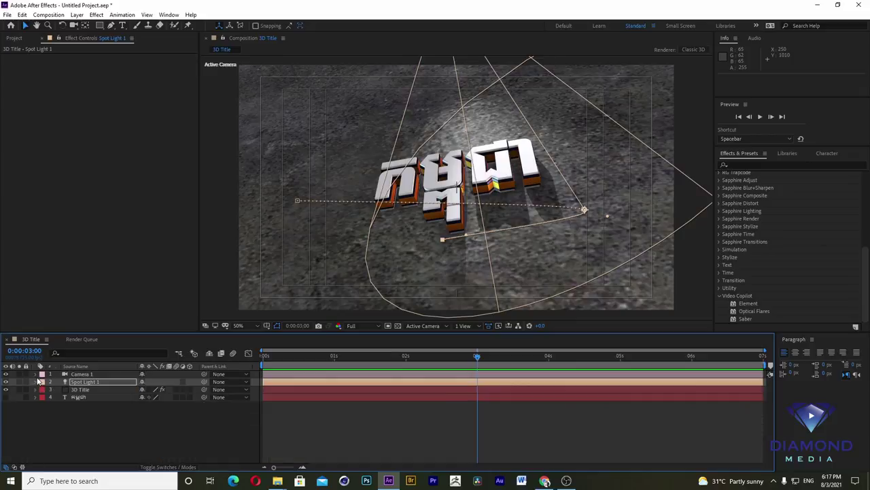
click(36, 374)
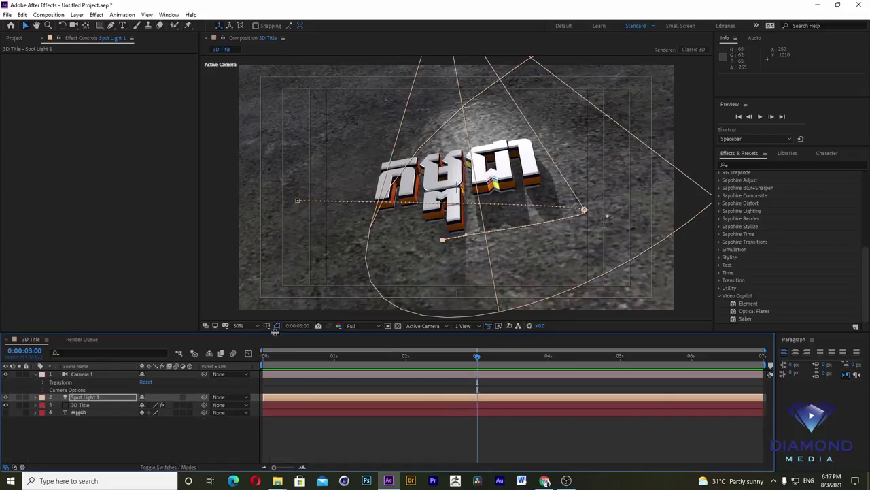
drag(276, 332, 277, 284)
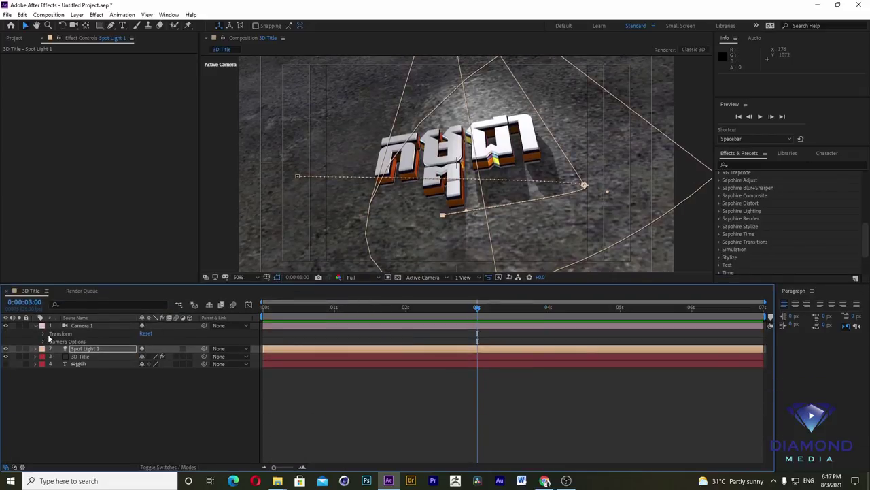
click(43, 334)
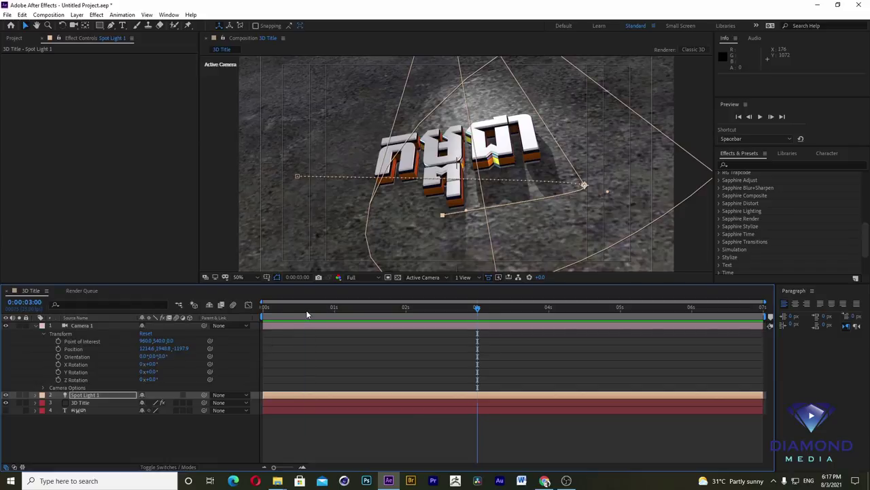
mouse_move(307, 313)
mouse_down()
mouse_move(249, 316)
mouse_move(405, 319)
mouse_up()
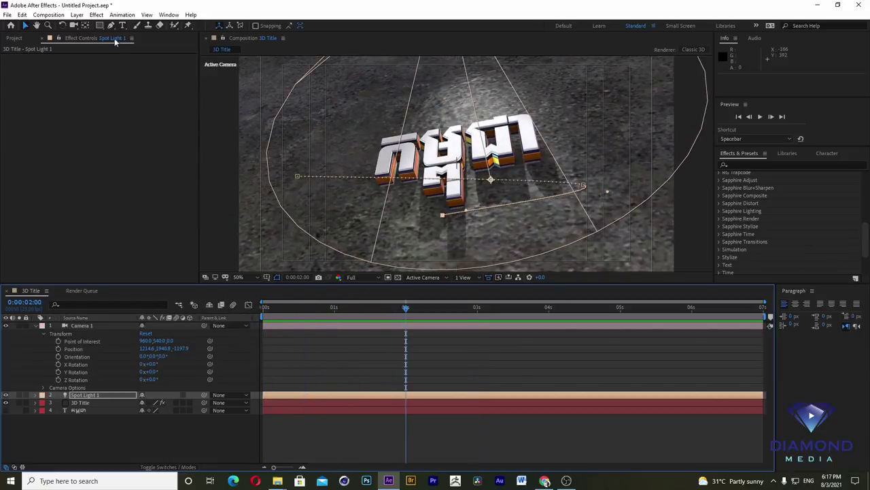
Step: Orbit Camera 1 around the title, then dolly it closer with the Track Z Camera Tool
key(comma)
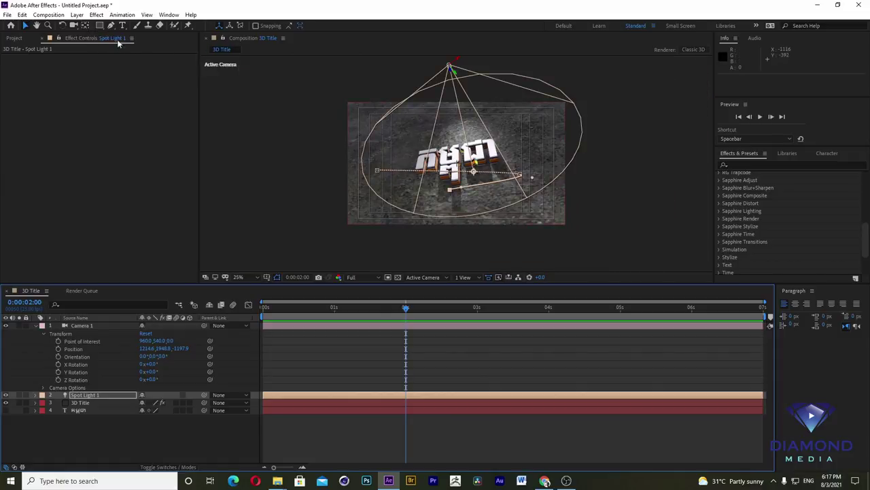
click(74, 25)
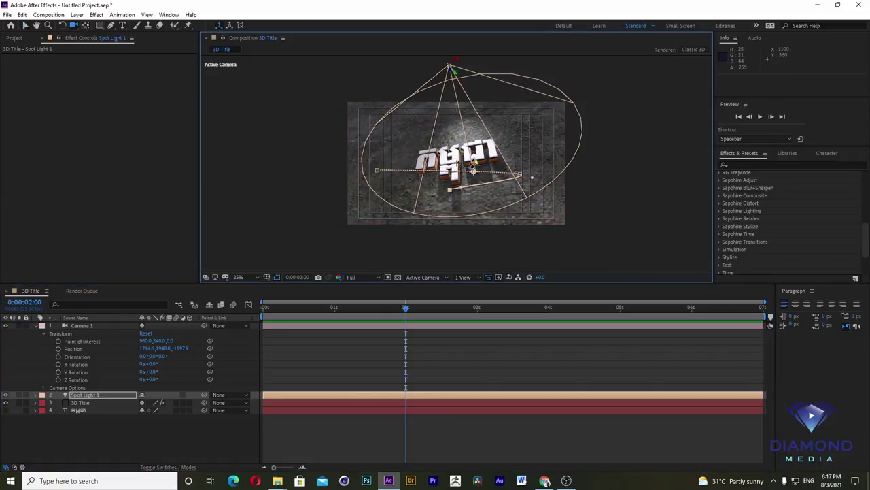
mouse_move(474, 166)
mouse_down()
mouse_move(468, 182)
mouse_move(468, 167)
mouse_up()
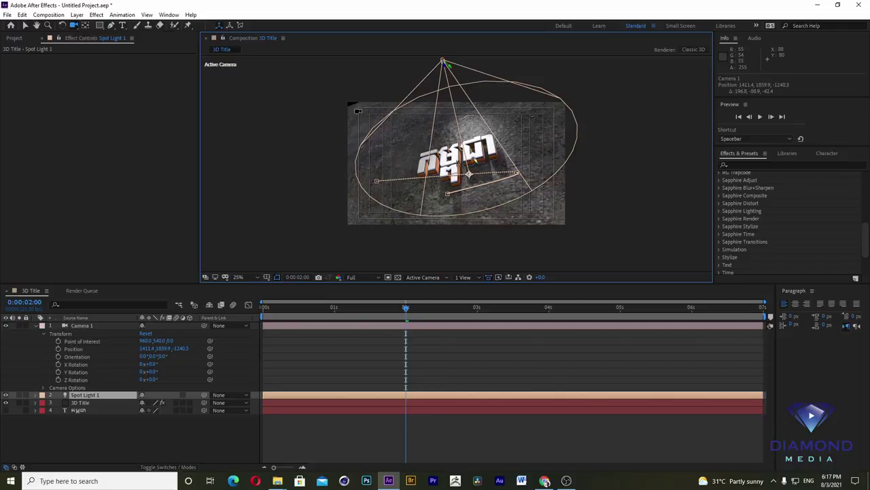
key(period)
click(74, 26)
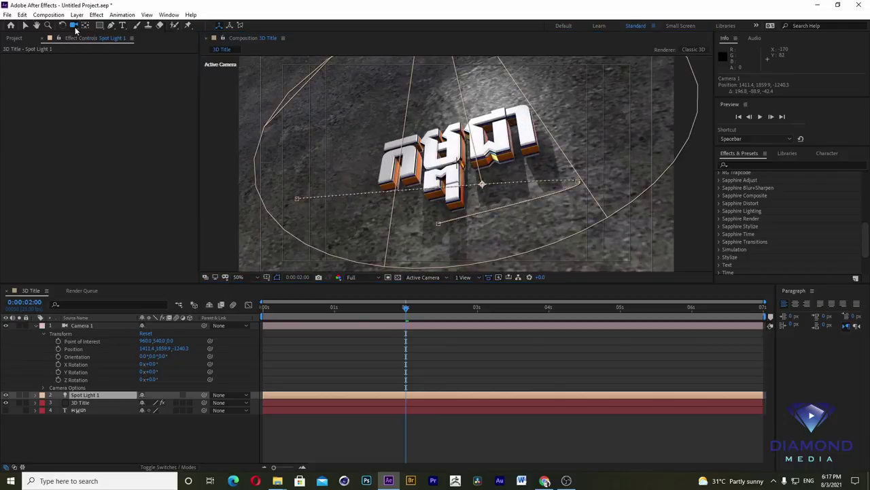
click(97, 26)
click(77, 28)
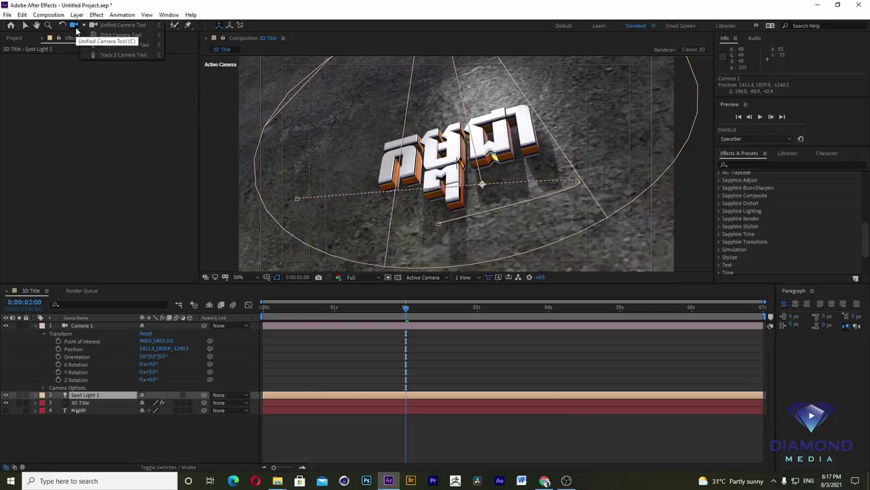
click(106, 55)
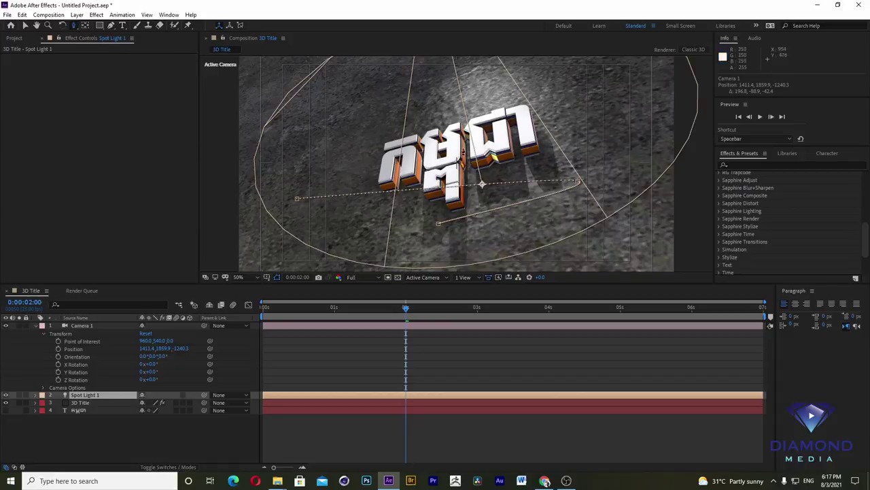
drag(455, 151, 459, 266)
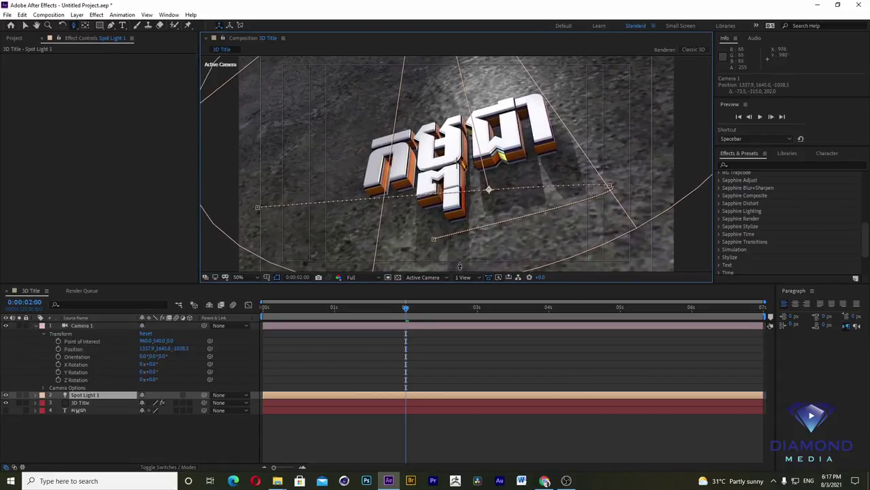
Step: Set the viewer magnification to Fit and scrub to check the camera and light motion
click(255, 277)
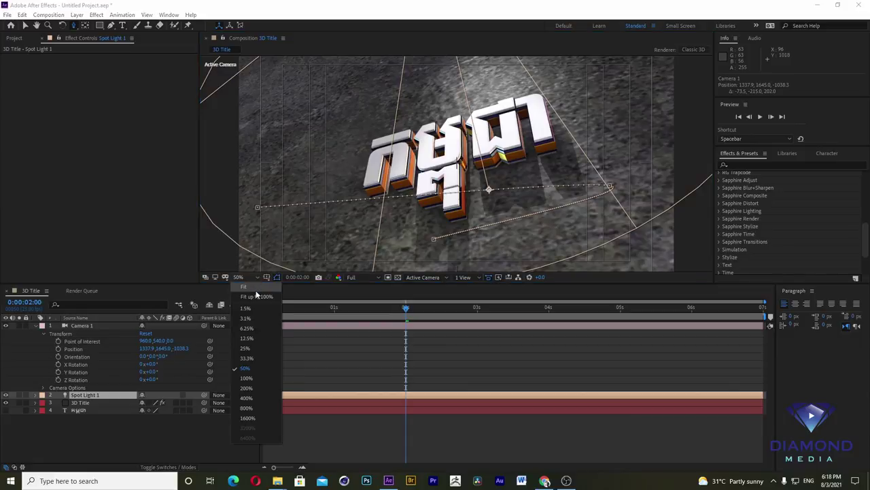
click(242, 295)
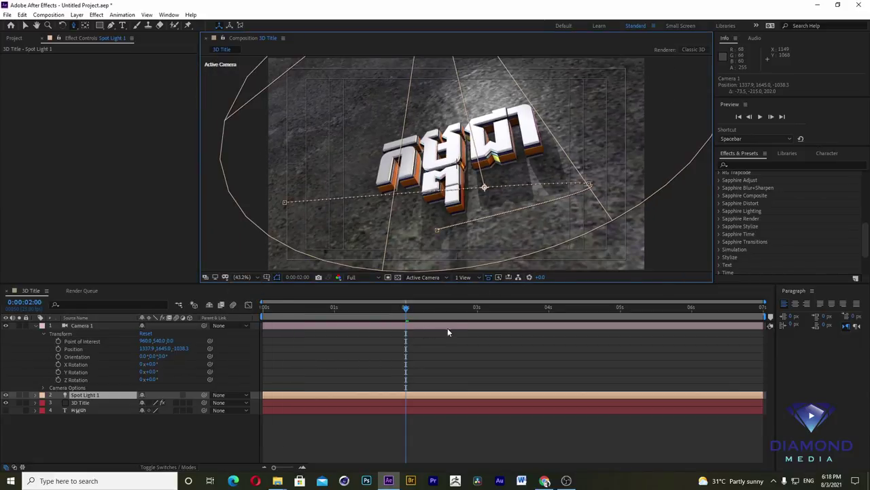
drag(501, 308, 531, 309)
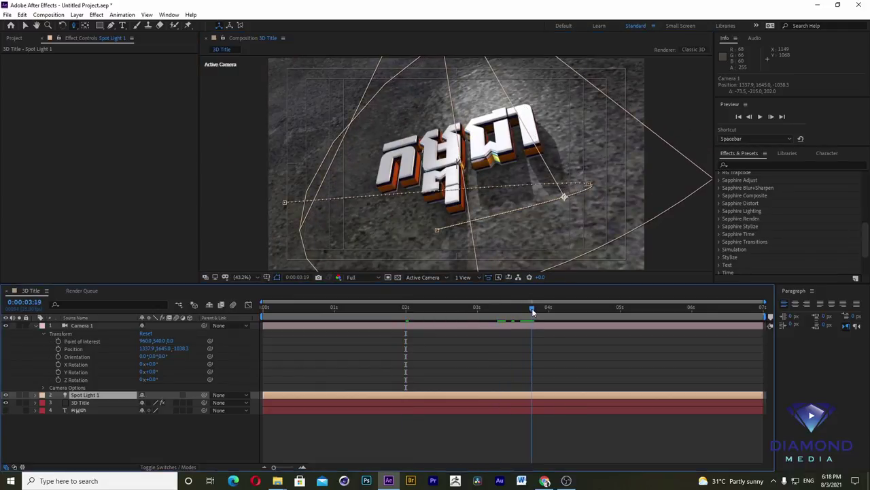
drag(531, 309, 513, 310)
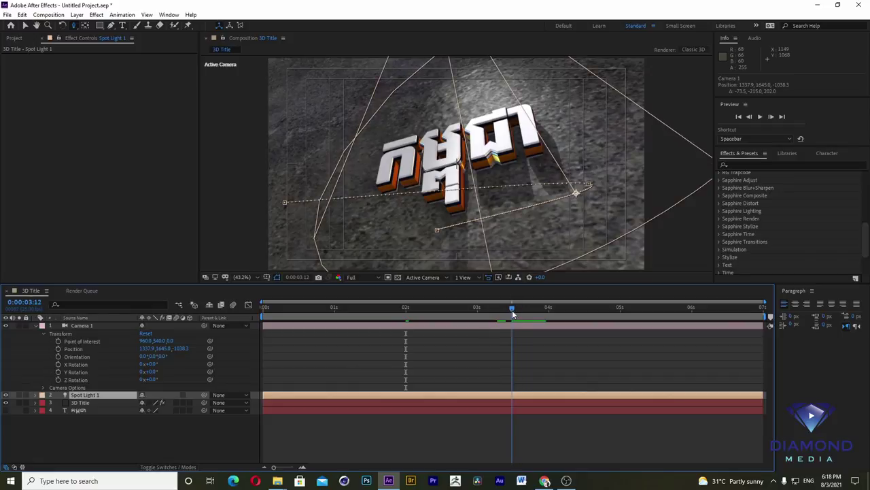
Step: Set keyframes on all Camera 1 Transform and Camera Options properties, Zoom through Highlight Saturation
click(82, 325)
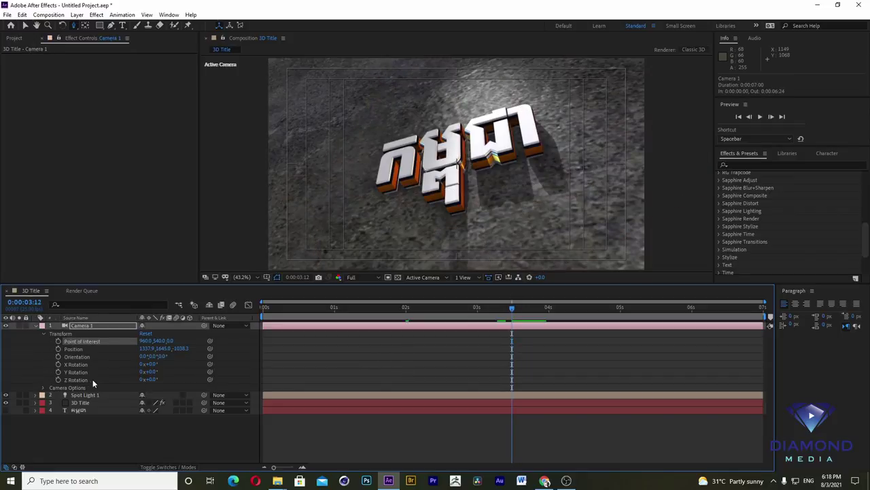
shift+click(79, 380)
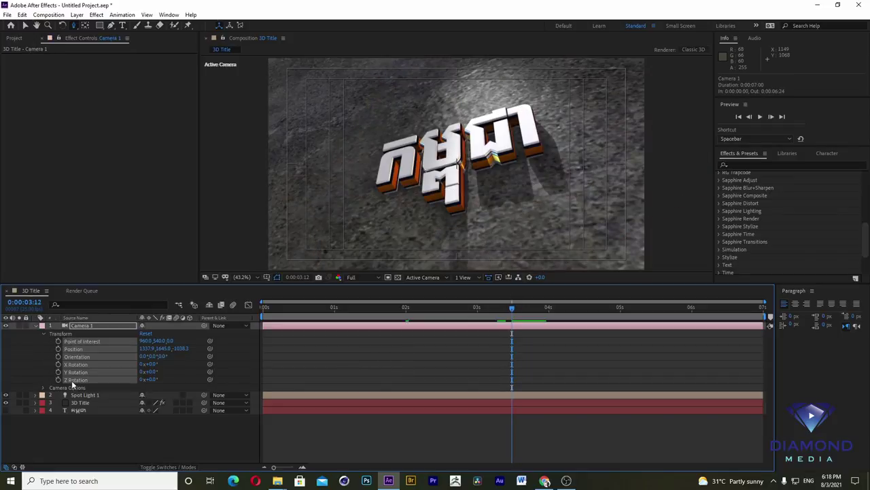
click(58, 380)
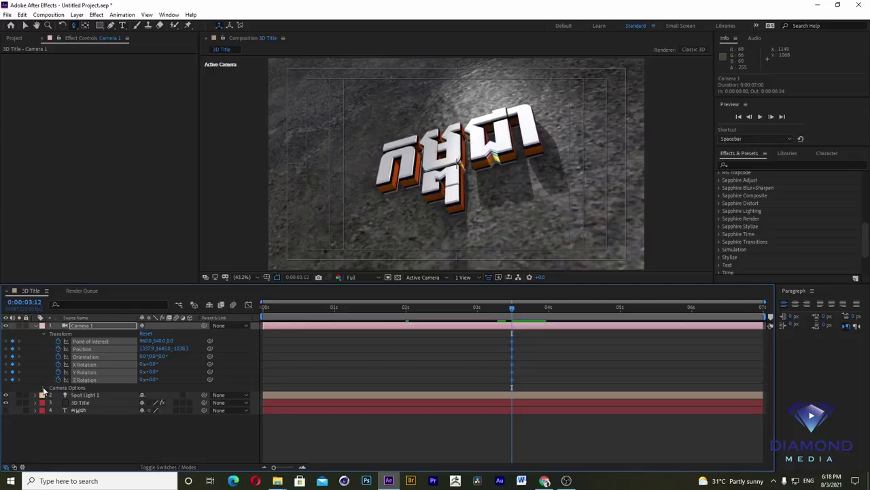
click(44, 388)
click(74, 370)
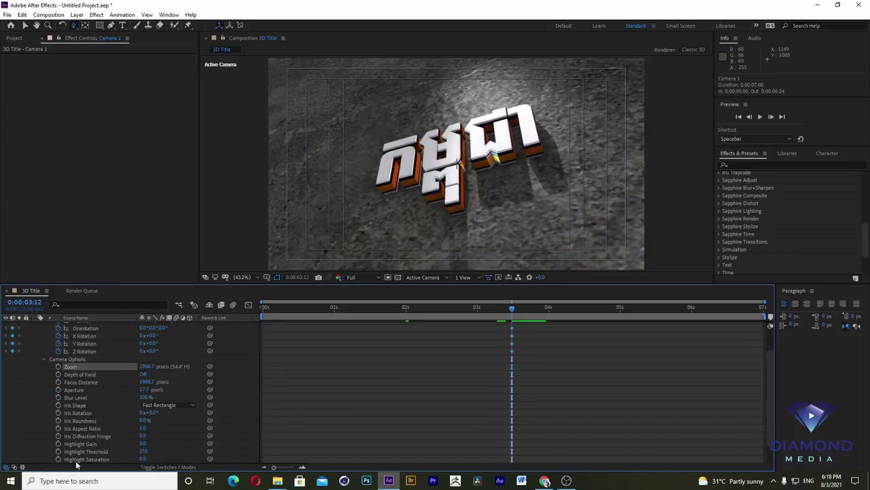
shift+click(76, 461)
click(59, 373)
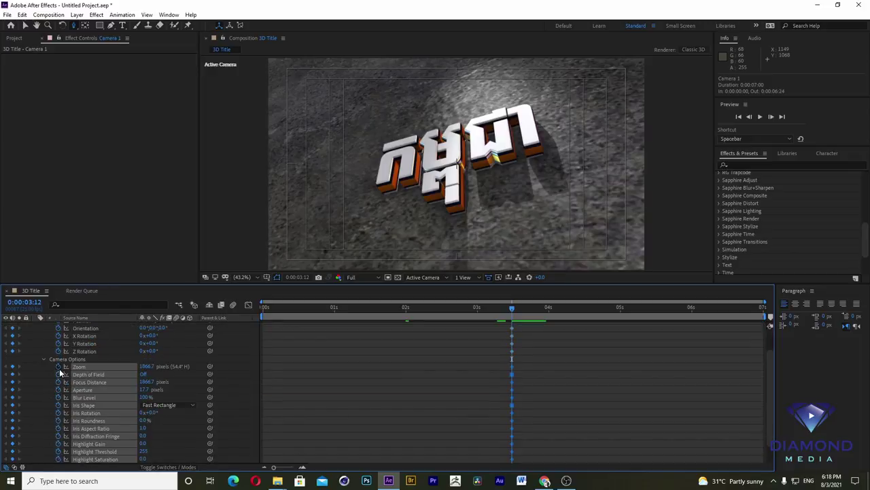
Step: At 0:00, orbit the camera into a close, tilted opening view, then ease the 3:11 keyframes
drag(371, 316, 238, 317)
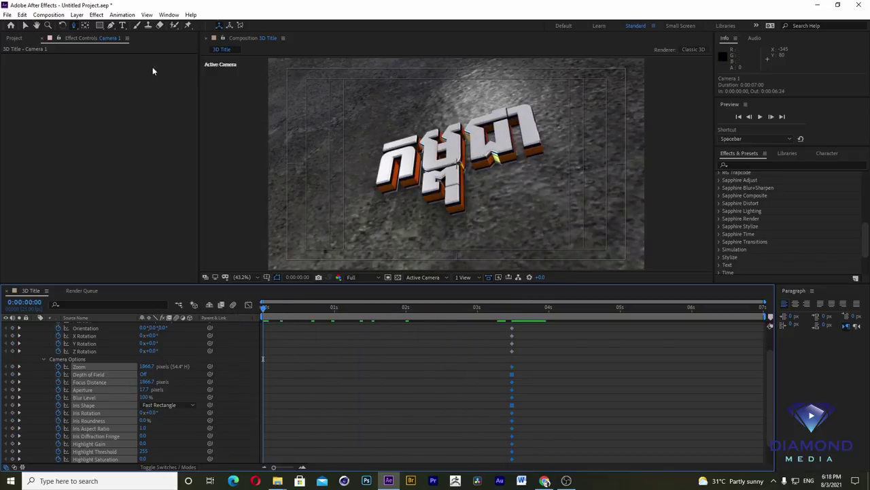
mouse_move(477, 166)
mouse_down()
mouse_move(496, 87)
mouse_move(435, 136)
mouse_up()
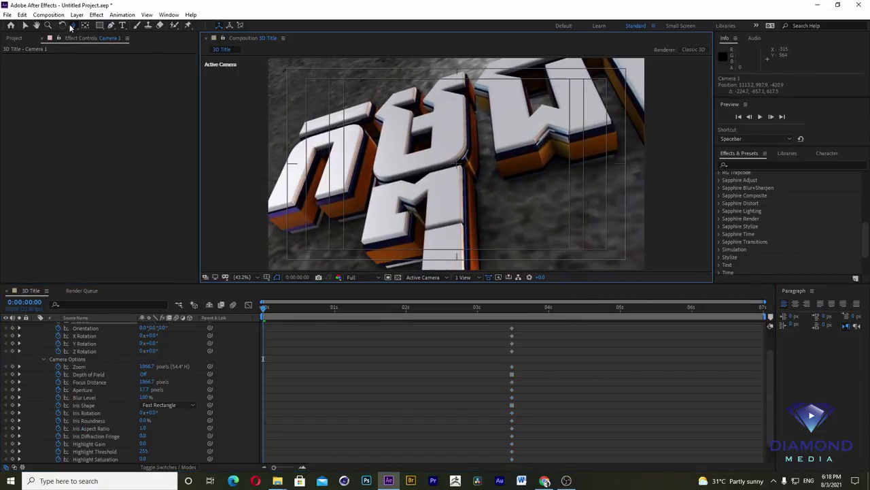
drag(71, 28, 102, 40)
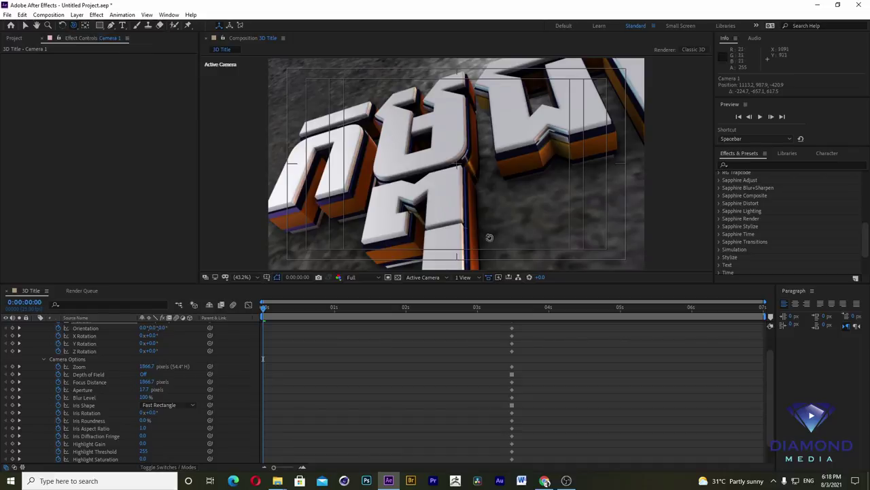
mouse_move(526, 242)
mouse_down()
mouse_move(542, 238)
mouse_move(556, 257)
mouse_move(529, 225)
mouse_move(535, 233)
mouse_up()
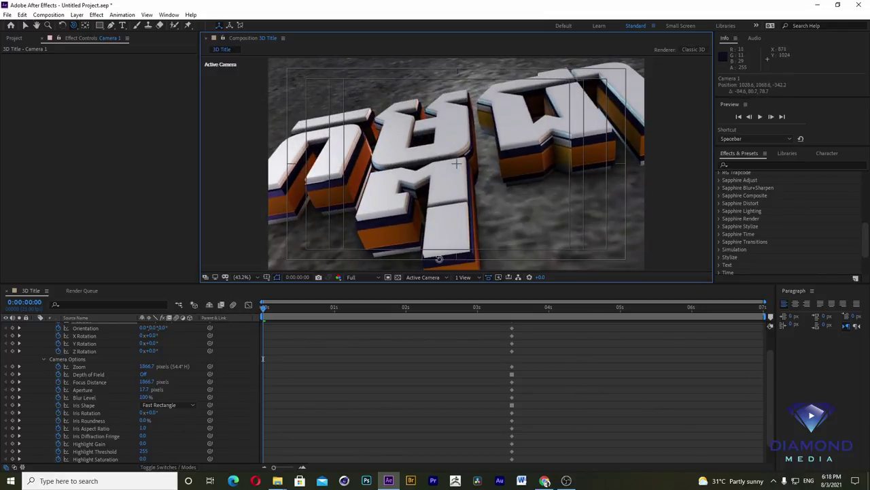
drag(444, 259, 427, 265)
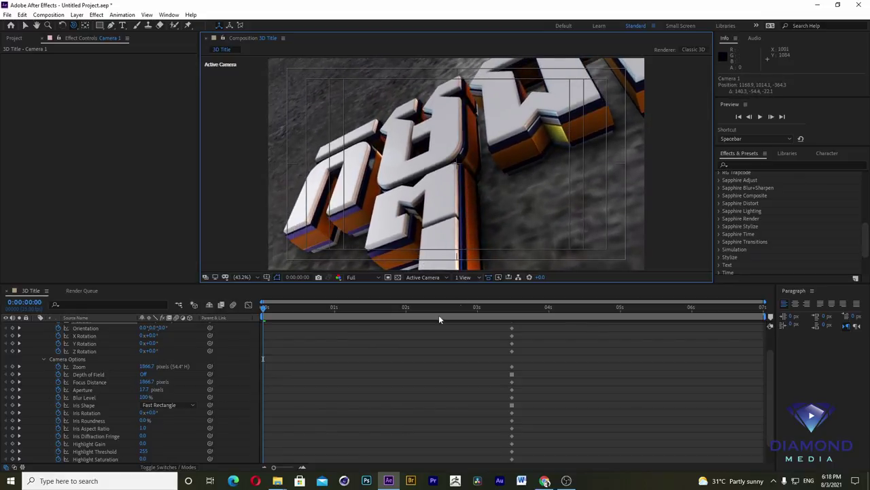
key(space)
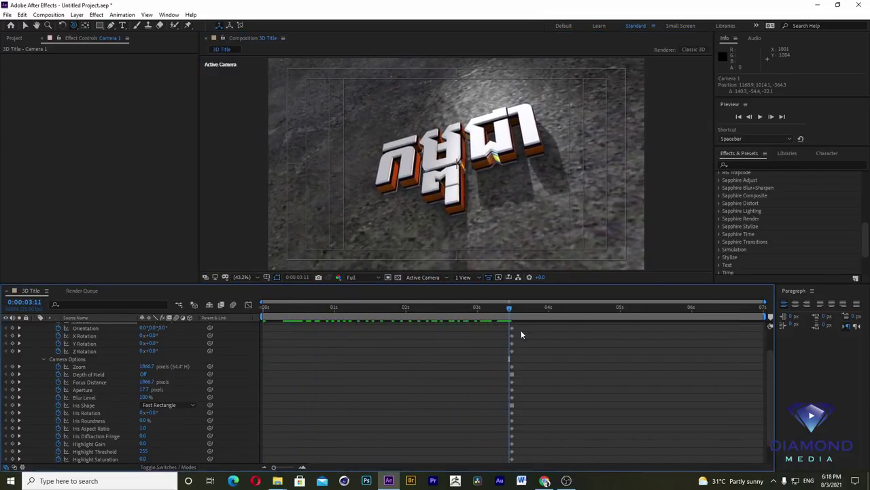
drag(521, 330, 485, 457)
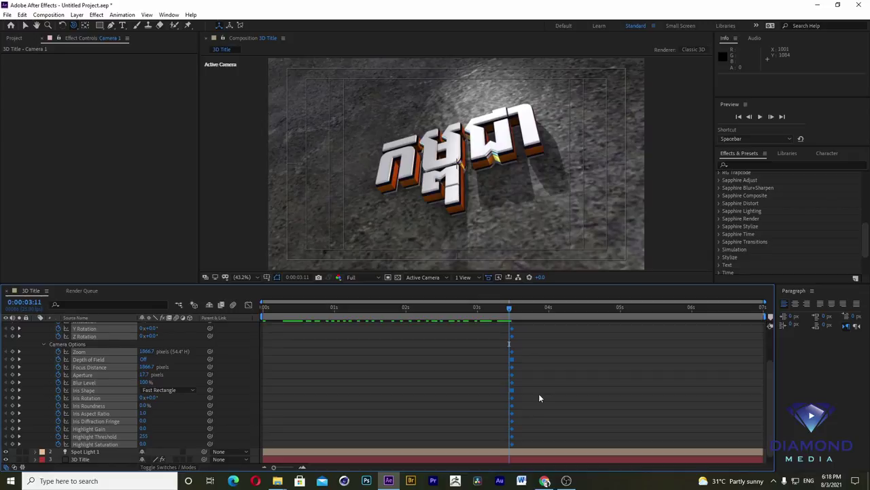
key(F9)
Step: At 6:24, orbit, dolly and pan Camera 1 to a lower, closer ending framing, then return to 0:00
drag(514, 317, 794, 339)
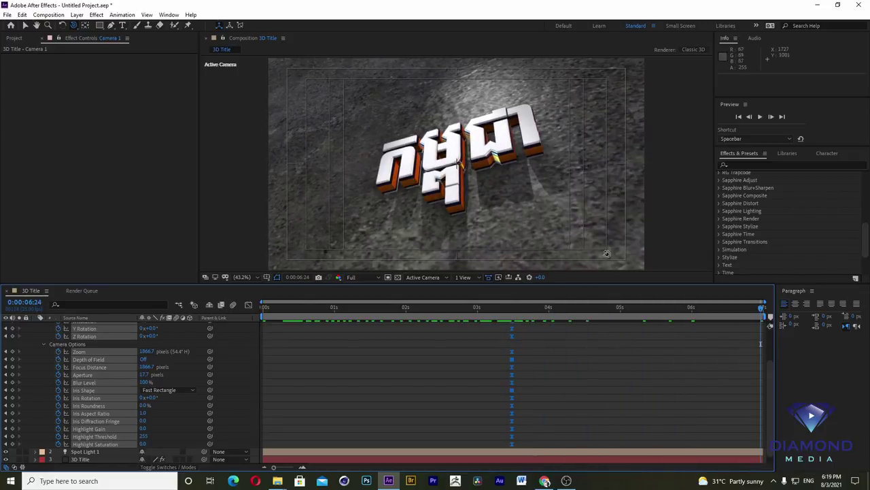
mouse_move(570, 196)
mouse_down()
mouse_move(578, 192)
mouse_move(592, 212)
mouse_move(603, 253)
mouse_move(550, 238)
mouse_up()
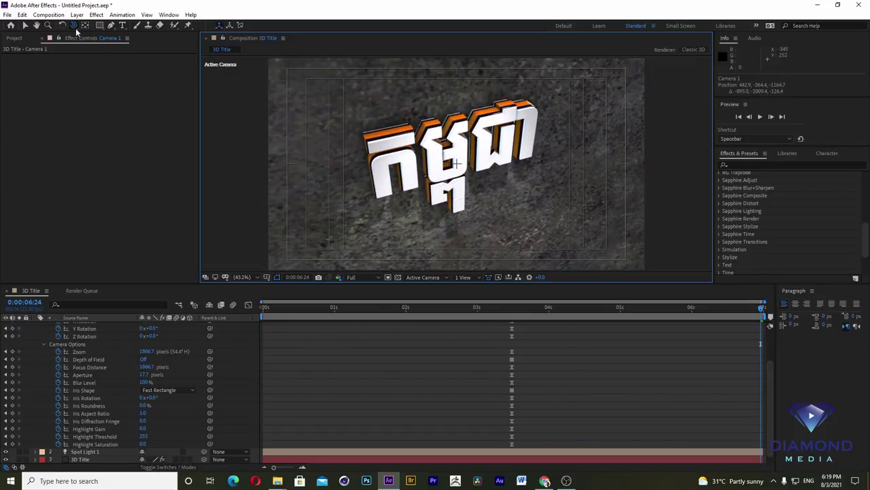
drag(77, 32, 88, 52)
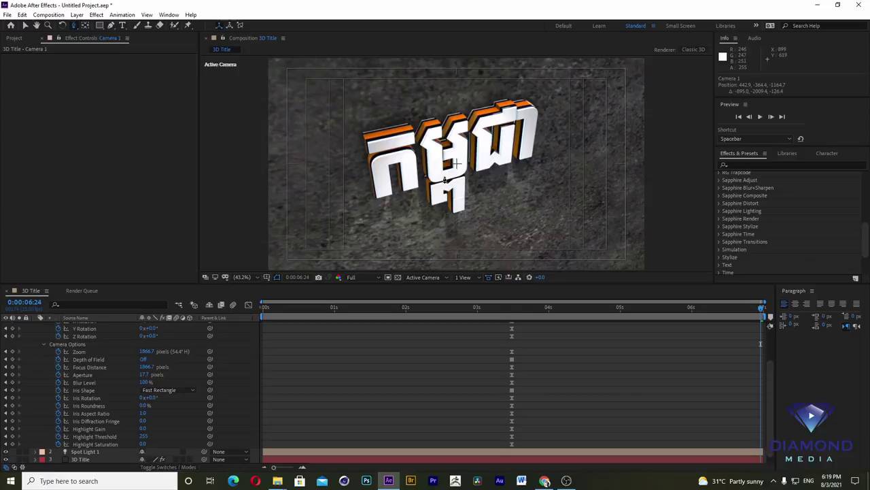
scroll(455, 163, up, 2)
scroll(456, 163, up, 2)
scroll(455, 163, up, 2)
scroll(455, 164, up, 2)
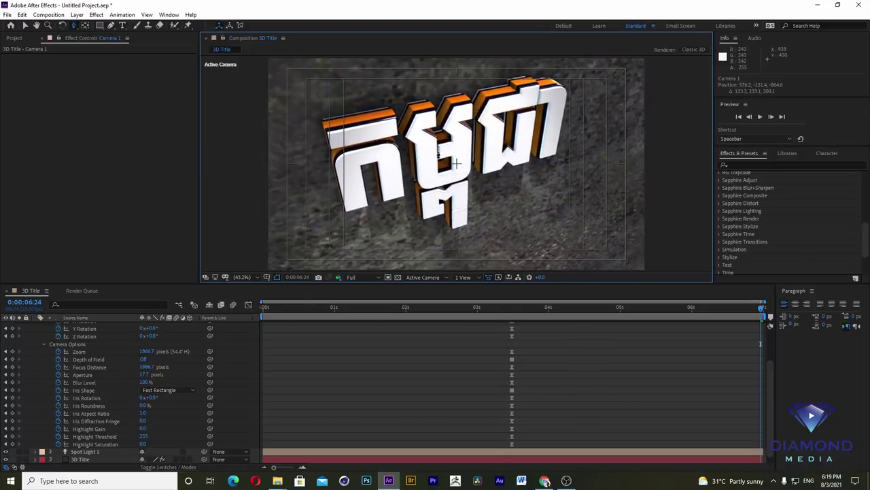
drag(73, 25, 104, 45)
drag(485, 165, 508, 195)
drag(656, 312, 166, 312)
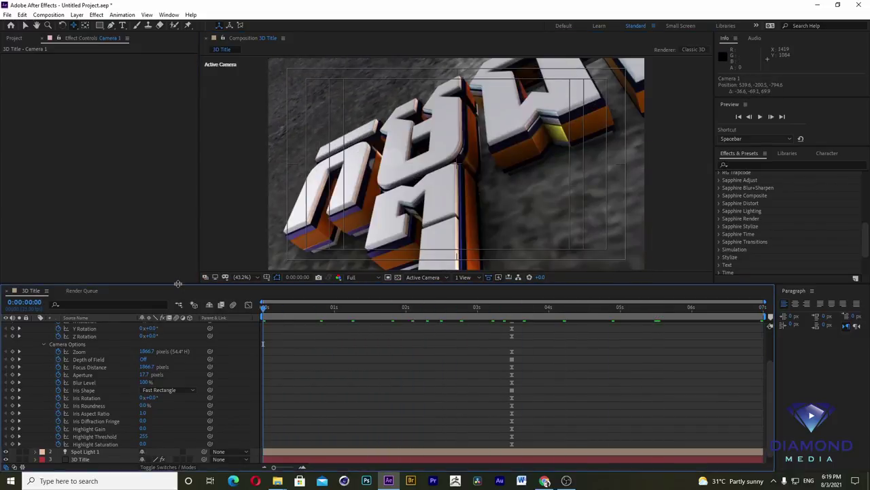
Step: RAM-preview the camera fly-in and light sweep, stopping on the 6:24 frame
key(space)
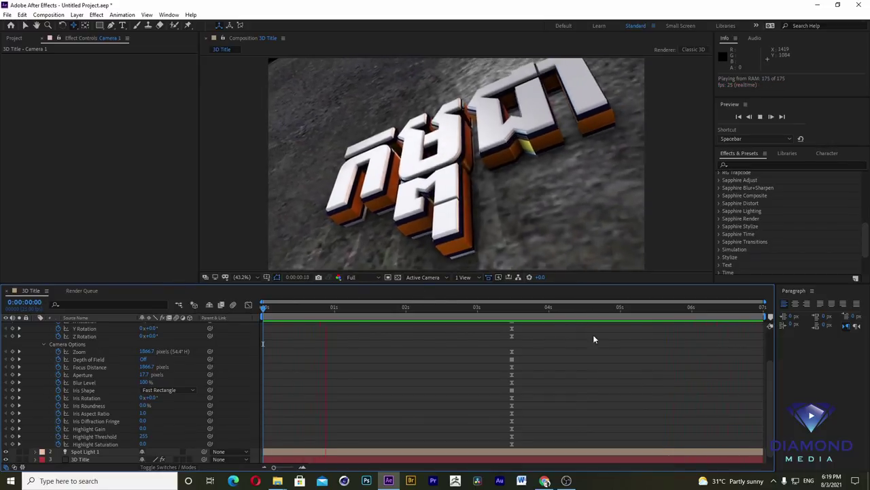
drag(569, 310, 787, 328)
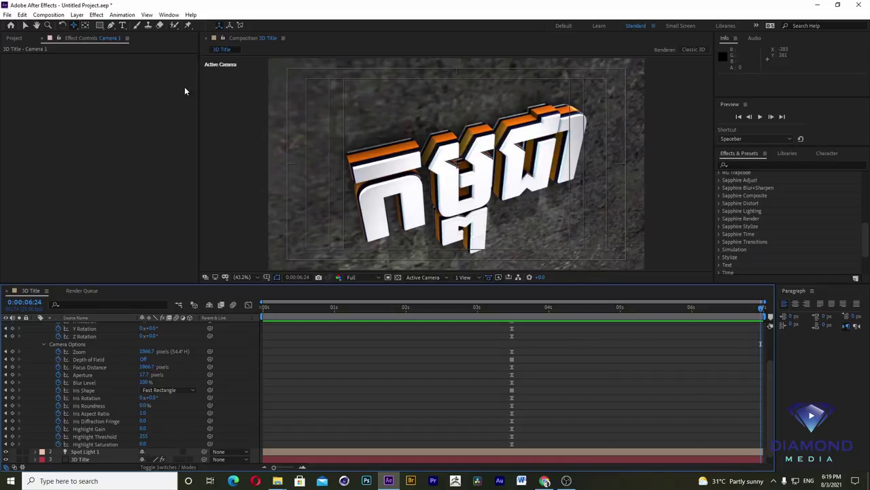
Step: Orbit Camera 1 at 6:24 to look down on the title and its shadow, then scrub back to check
drag(585, 241, 575, 234)
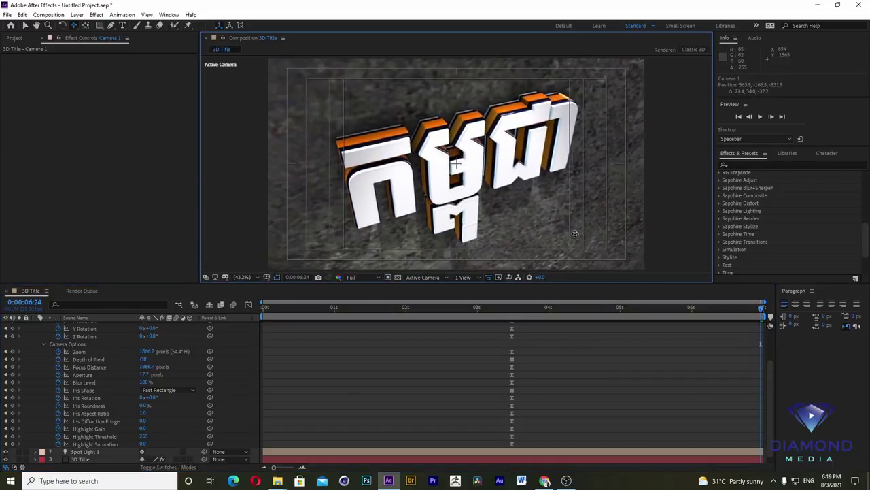
click(74, 27)
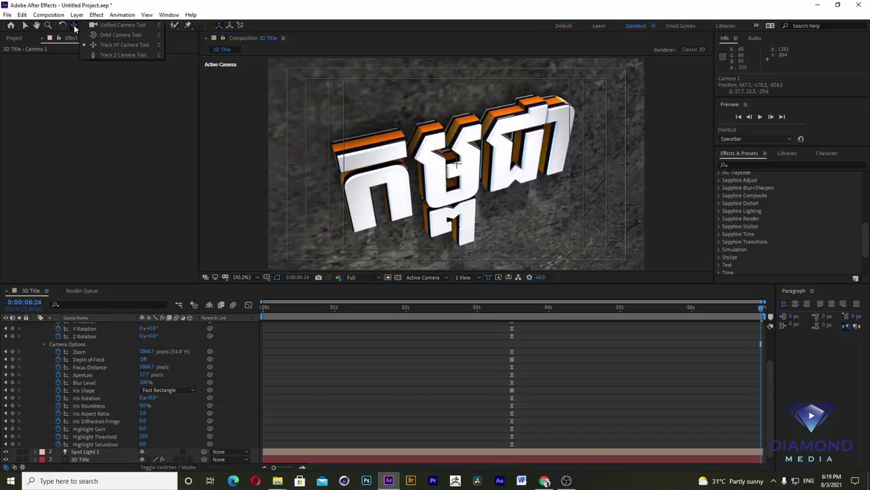
click(109, 32)
drag(535, 195, 499, 142)
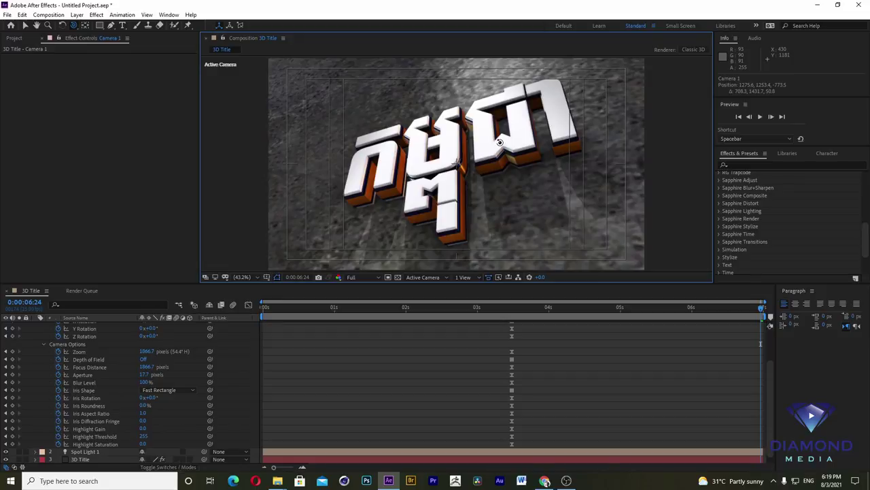
drag(500, 142, 497, 138)
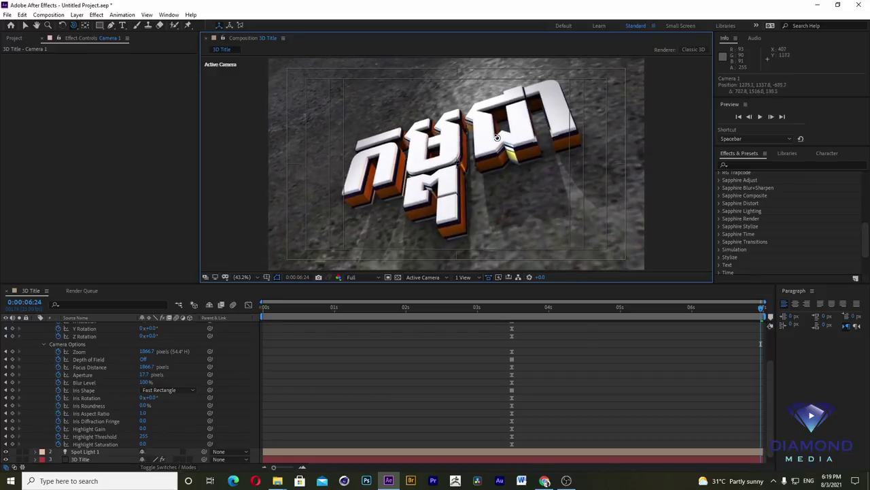
mouse_move(680, 310)
mouse_down()
mouse_move(266, 310)
mouse_move(511, 317)
mouse_up()
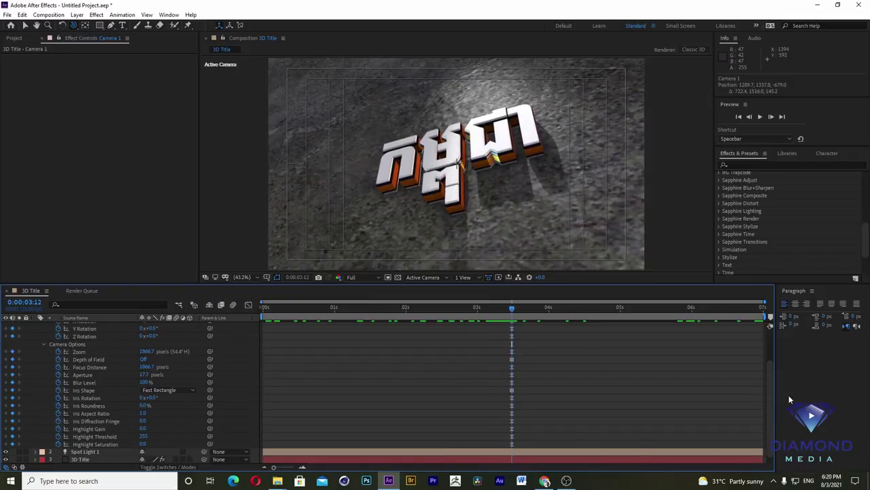
Step: Expand the Element effect's Group 1 Particle Replicator rotation properties on the 3D Title layer
drag(769, 392, 770, 331)
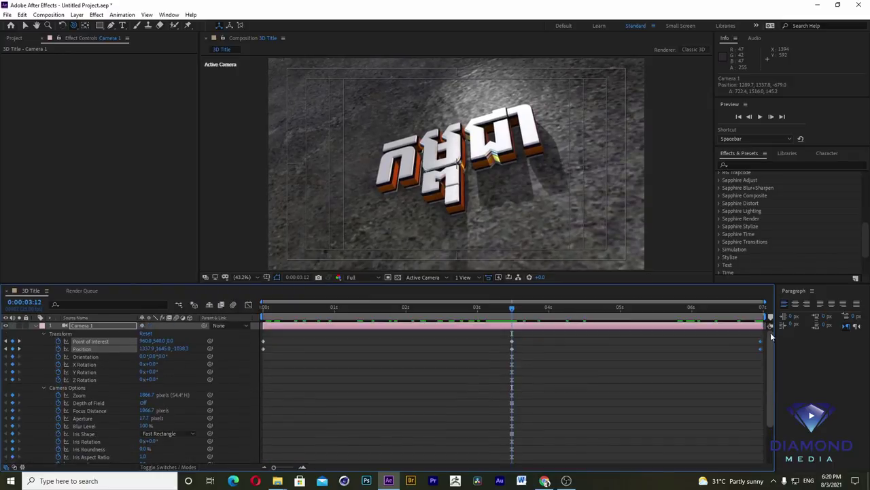
click(35, 325)
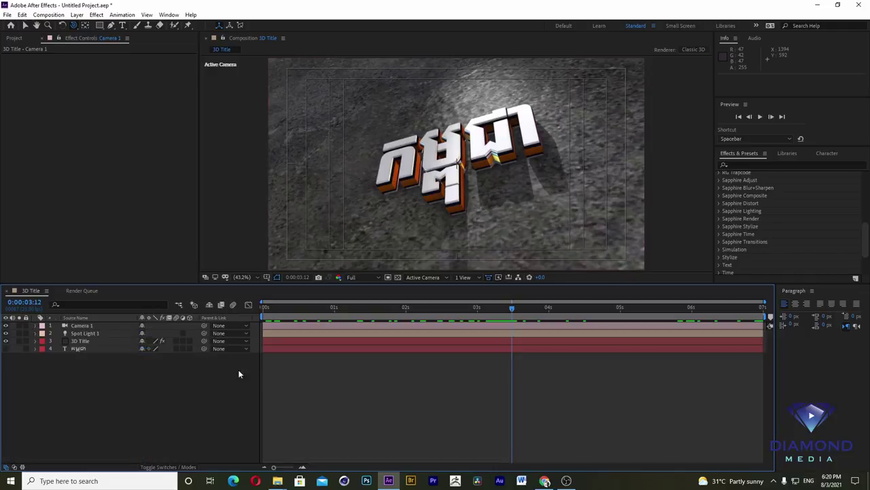
click(288, 343)
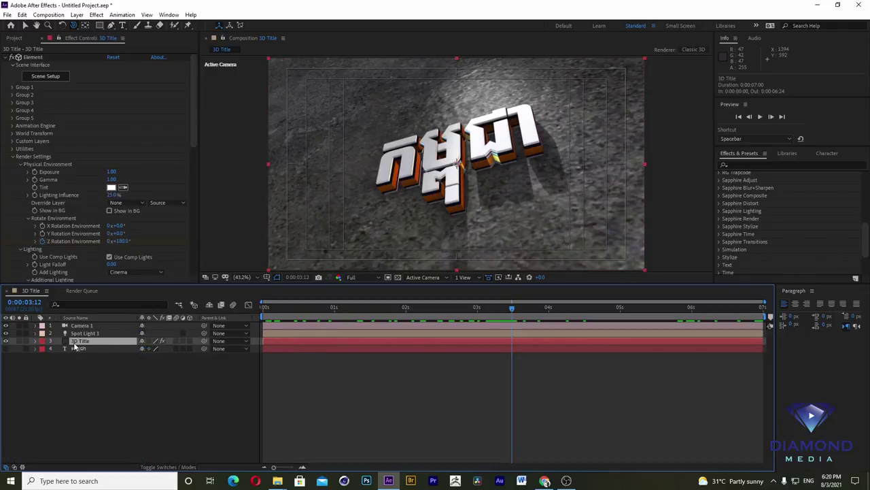
click(15, 87)
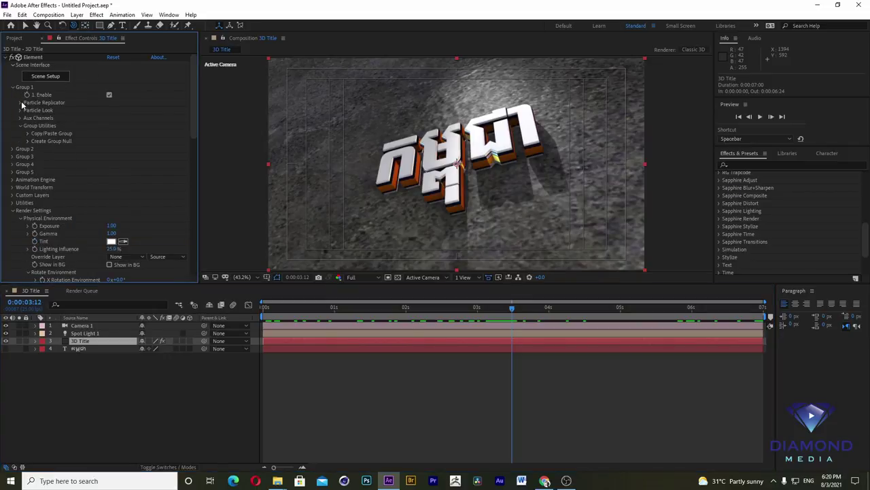
click(21, 102)
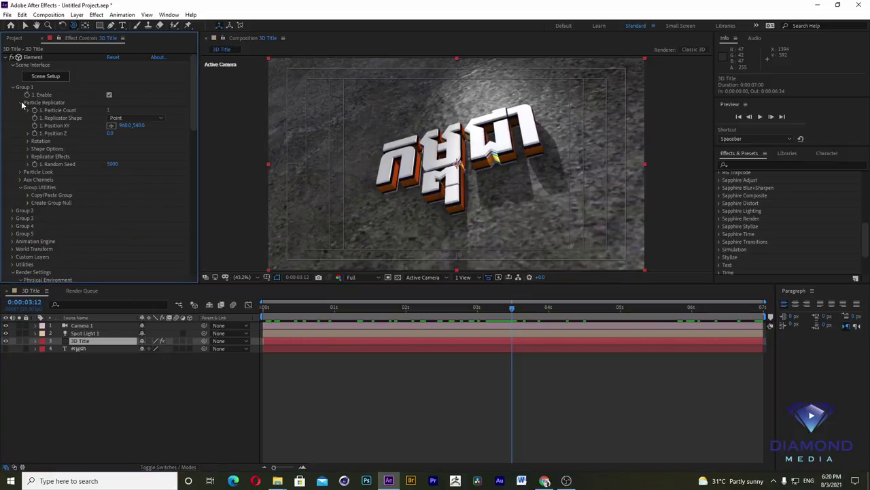
click(28, 141)
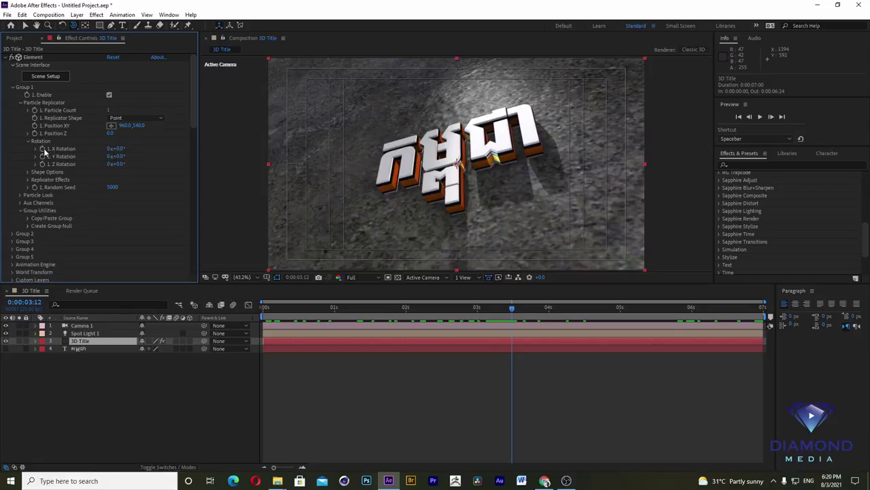
click(41, 156)
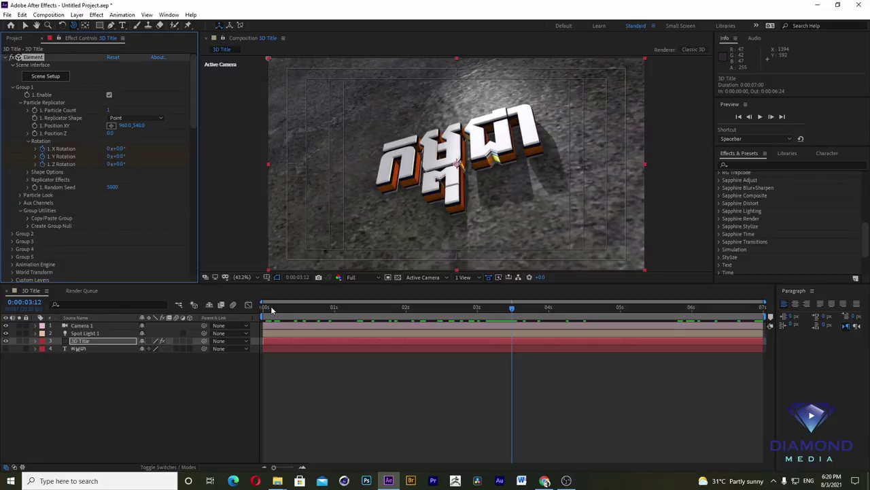
Step: Keyframe the title's Z Rotation tilted at 0s and at a different angle, -36°, at the end
click(270, 309)
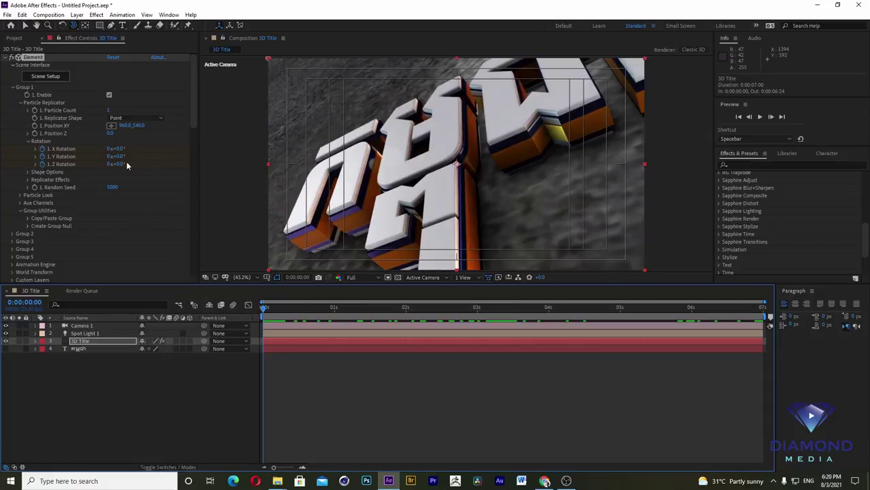
mouse_move(117, 164)
mouse_down()
mouse_move(154, 155)
mouse_move(142, 159)
mouse_up()
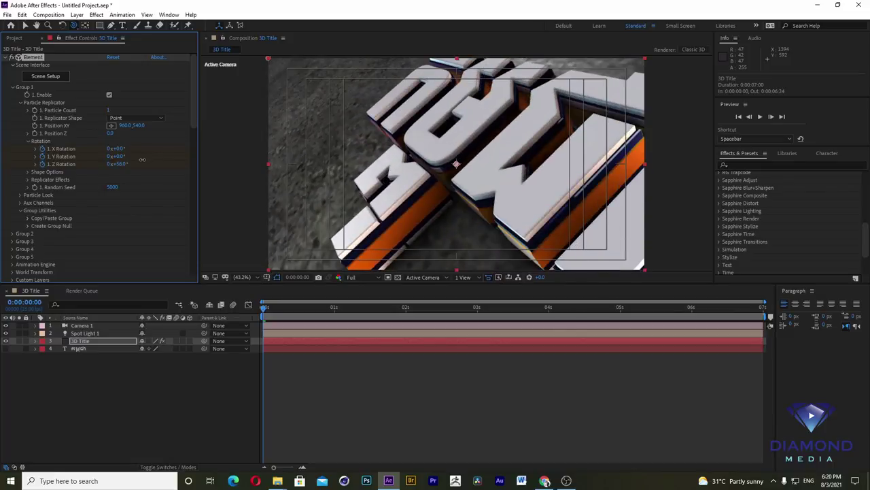
key(space)
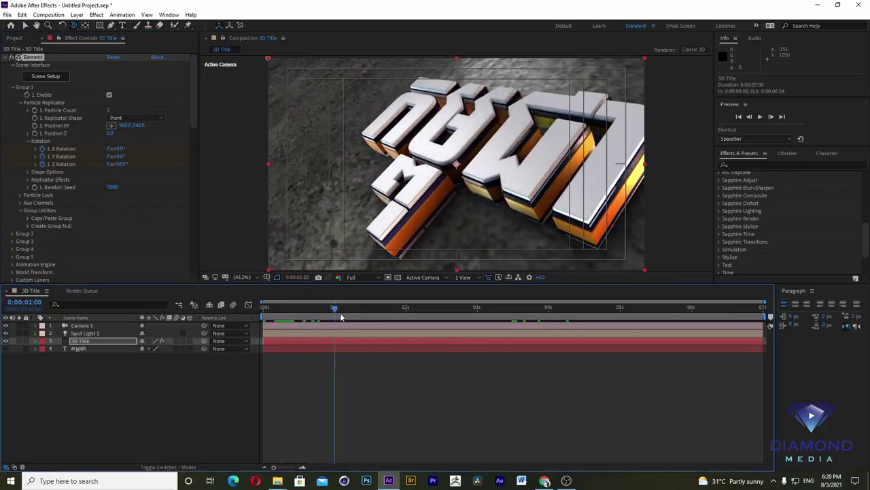
drag(382, 318, 785, 318)
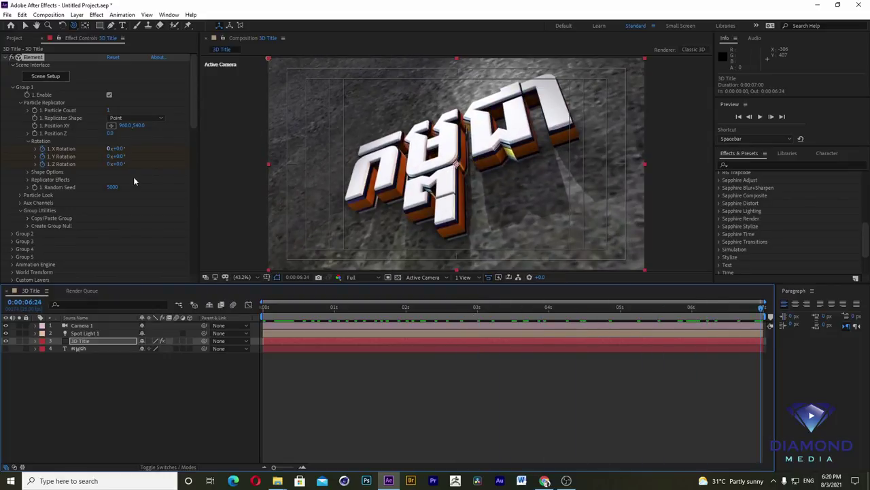
mouse_move(117, 164)
mouse_down()
mouse_move(136, 164)
mouse_move(107, 168)
mouse_up()
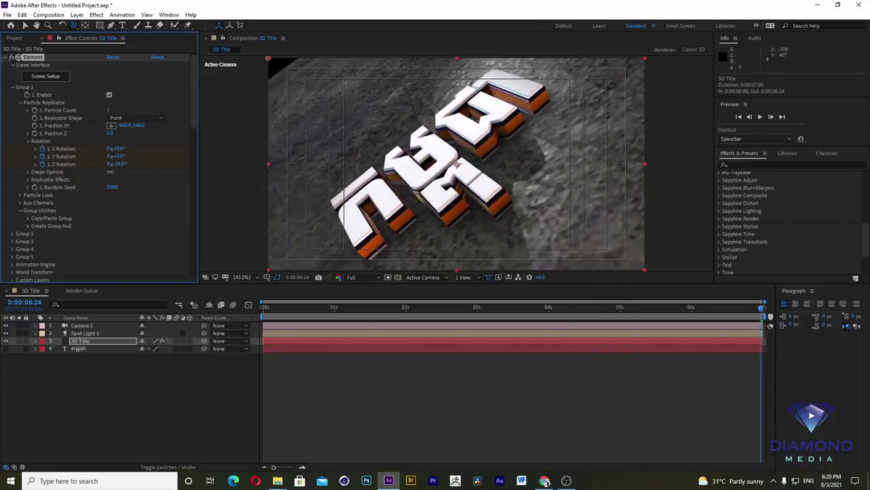
click(82, 326)
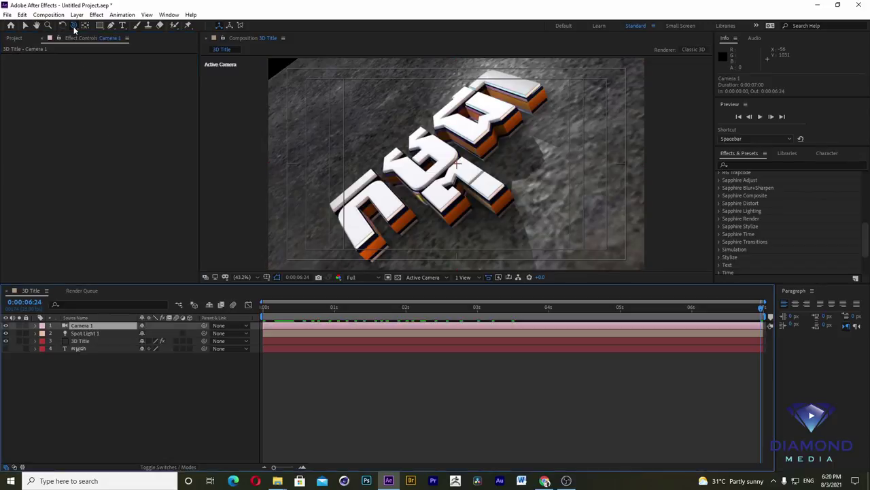
Step: Orbit Camera 1 to reframe the title at the last frame and preview the full animation
drag(75, 30, 102, 35)
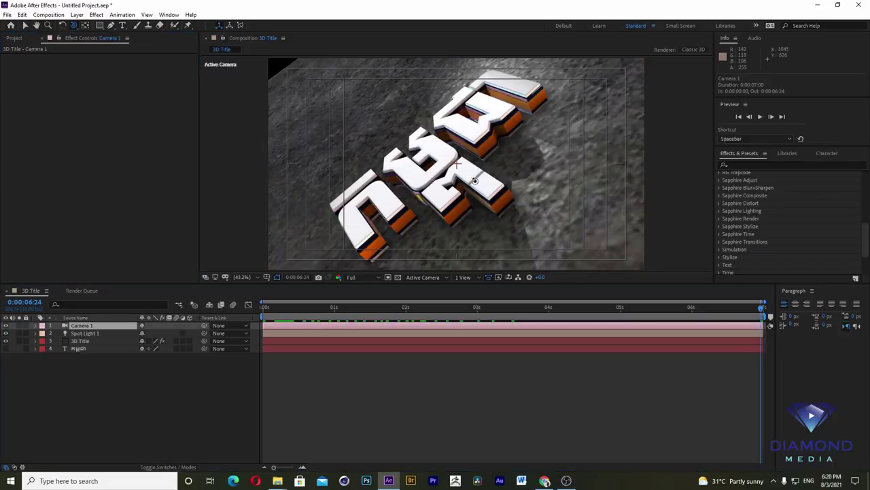
drag(475, 180, 502, 185)
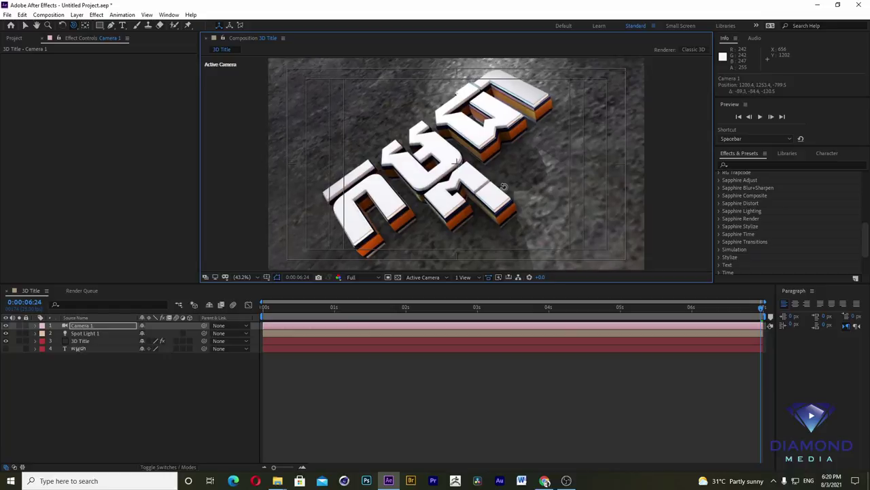
key(space)
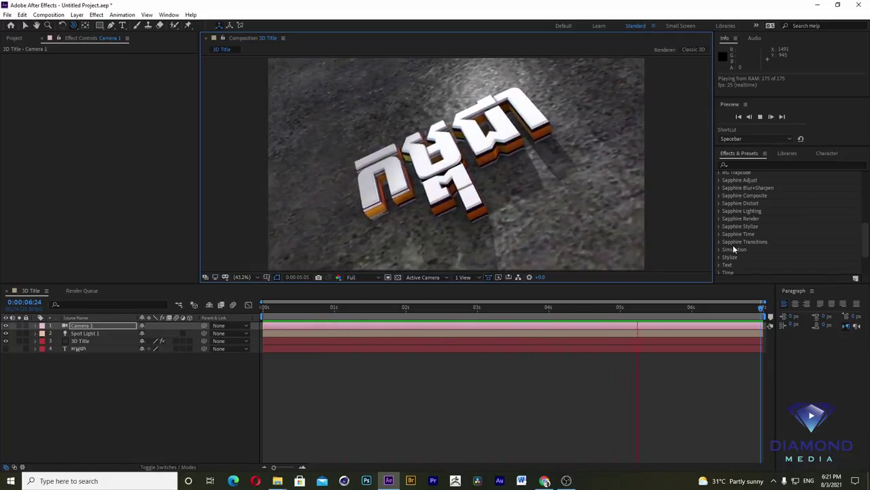
Step: Stop playback and save the project as Cambodia.aep in E:\News CPP with the 3D Title layer selected
click(463, 306)
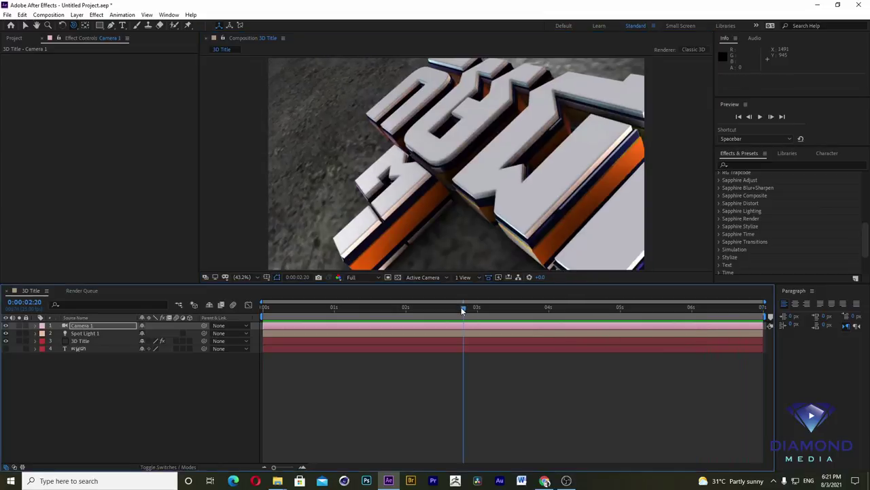
click(89, 343)
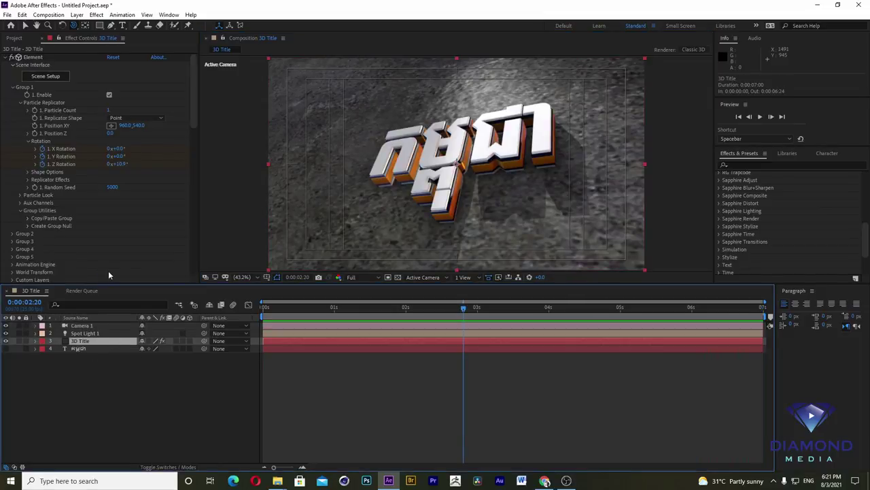
key(ctrl+s)
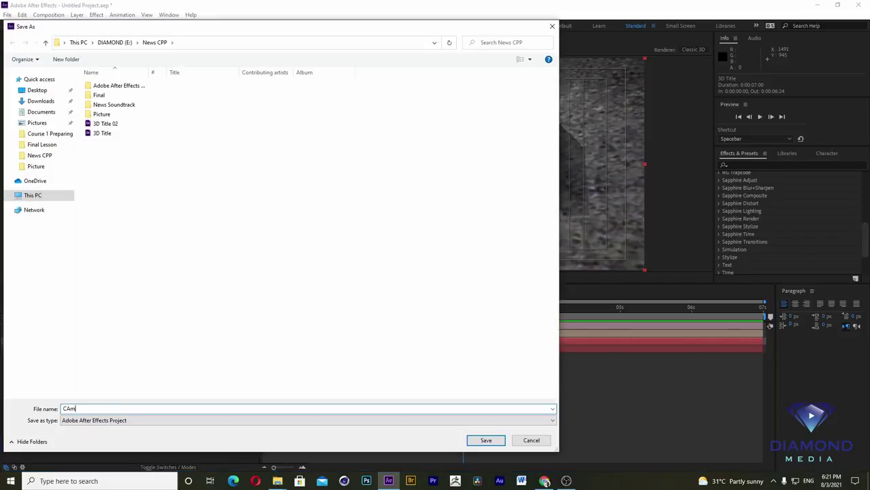
text(mbodia)
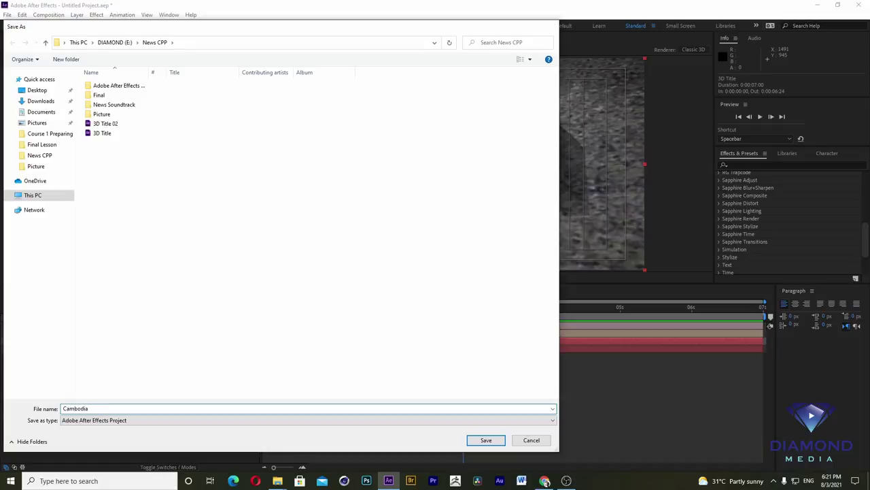
key(Return)
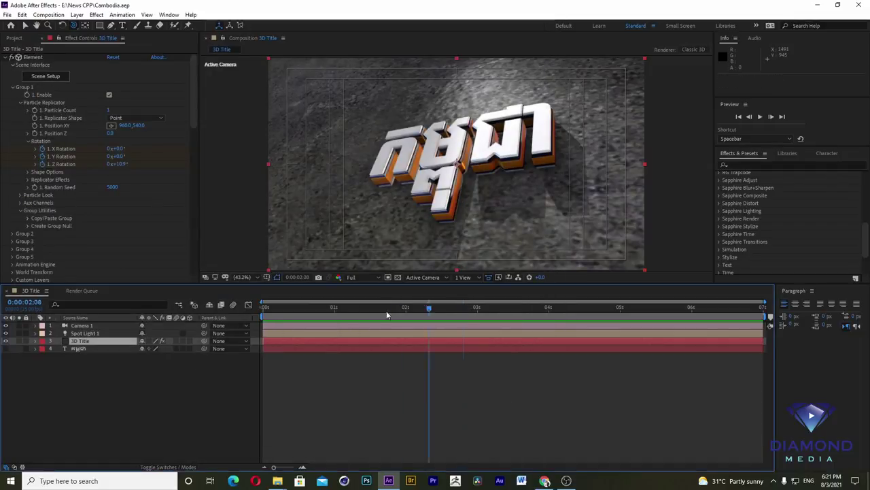
Step: At the first frame, apply Generate > CC Light Rays to the 3D Title
drag(463, 308, 264, 308)
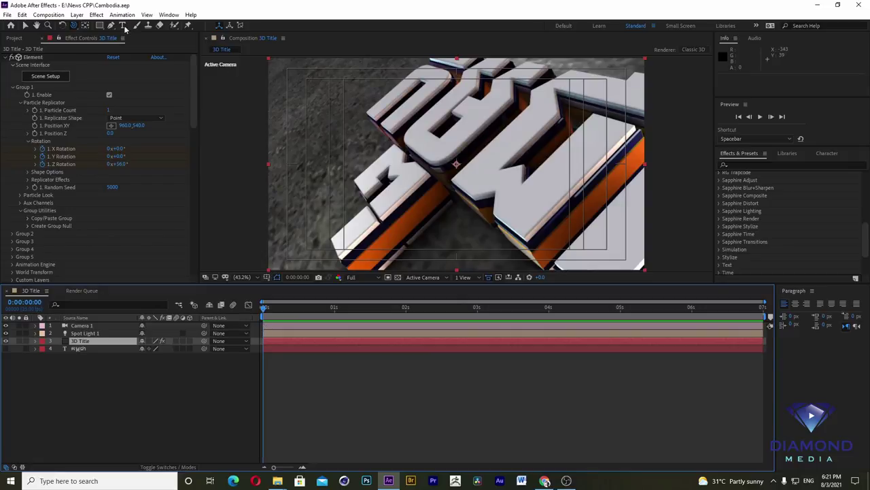
click(96, 15)
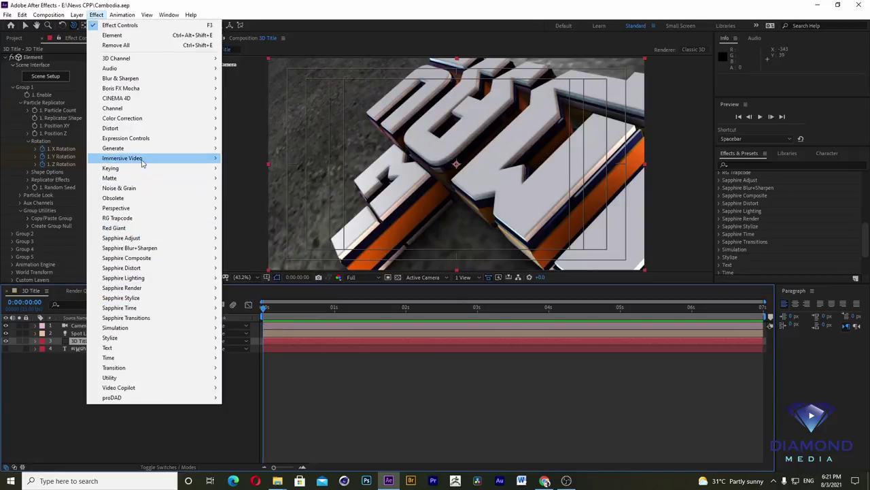
mouse_move(144, 150)
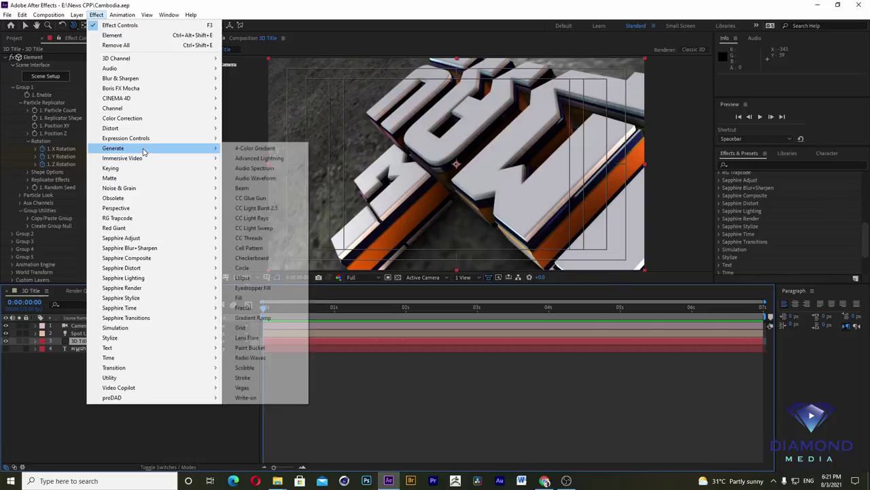
click(262, 218)
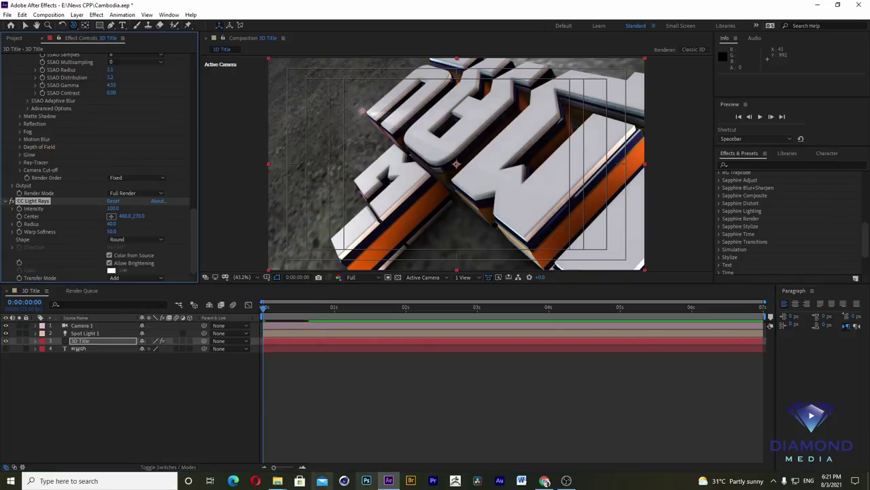
Step: Move the rays' centre onto the title, raise Warp Softness to 10, and preview the animation
drag(361, 111, 438, 204)
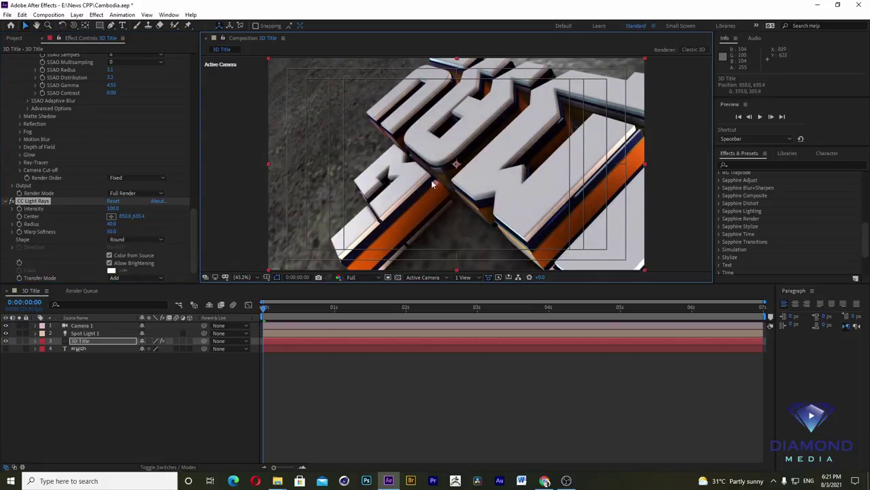
drag(424, 189, 474, 211)
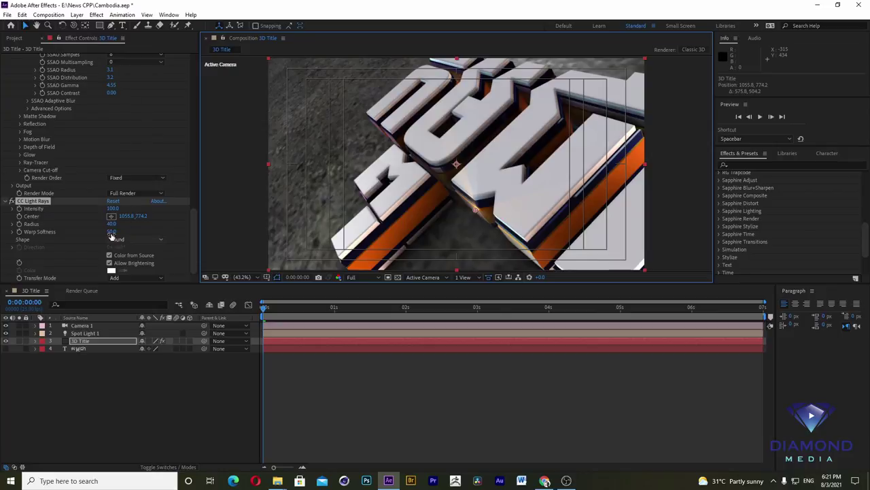
drag(111, 232, 117, 231)
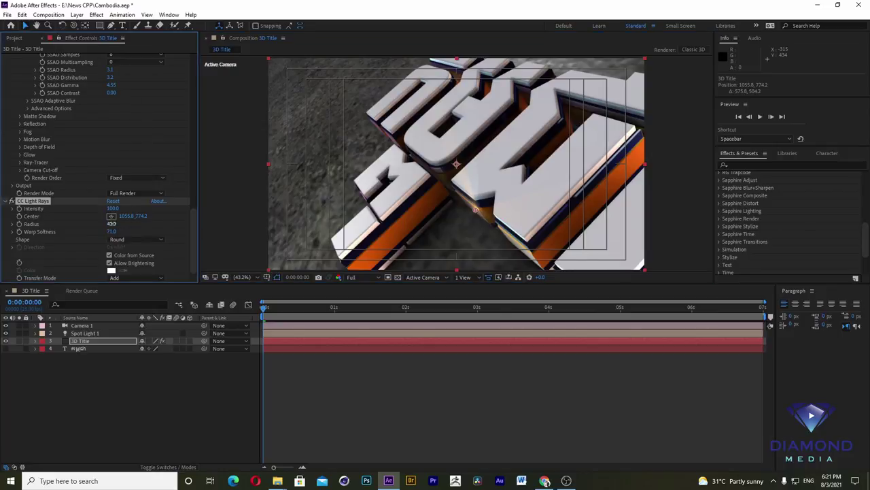
mouse_move(372, 310)
mouse_down()
mouse_move(449, 322)
mouse_move(804, 337)
mouse_up()
key(space)
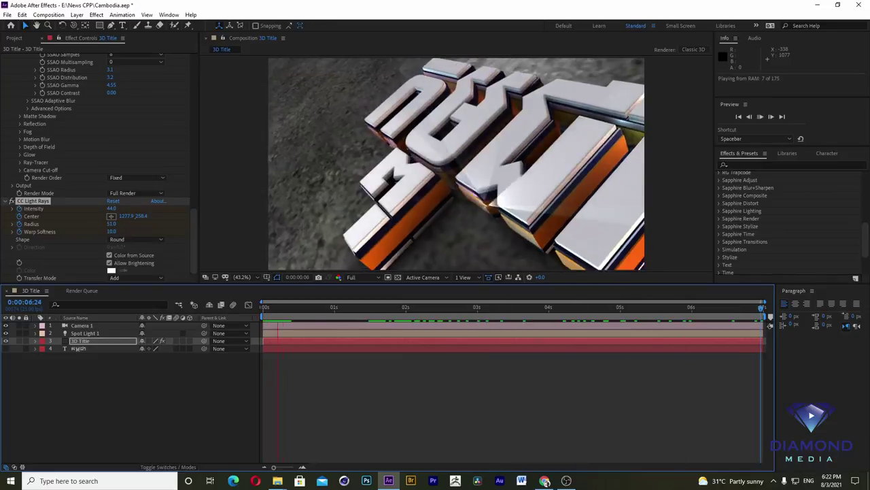